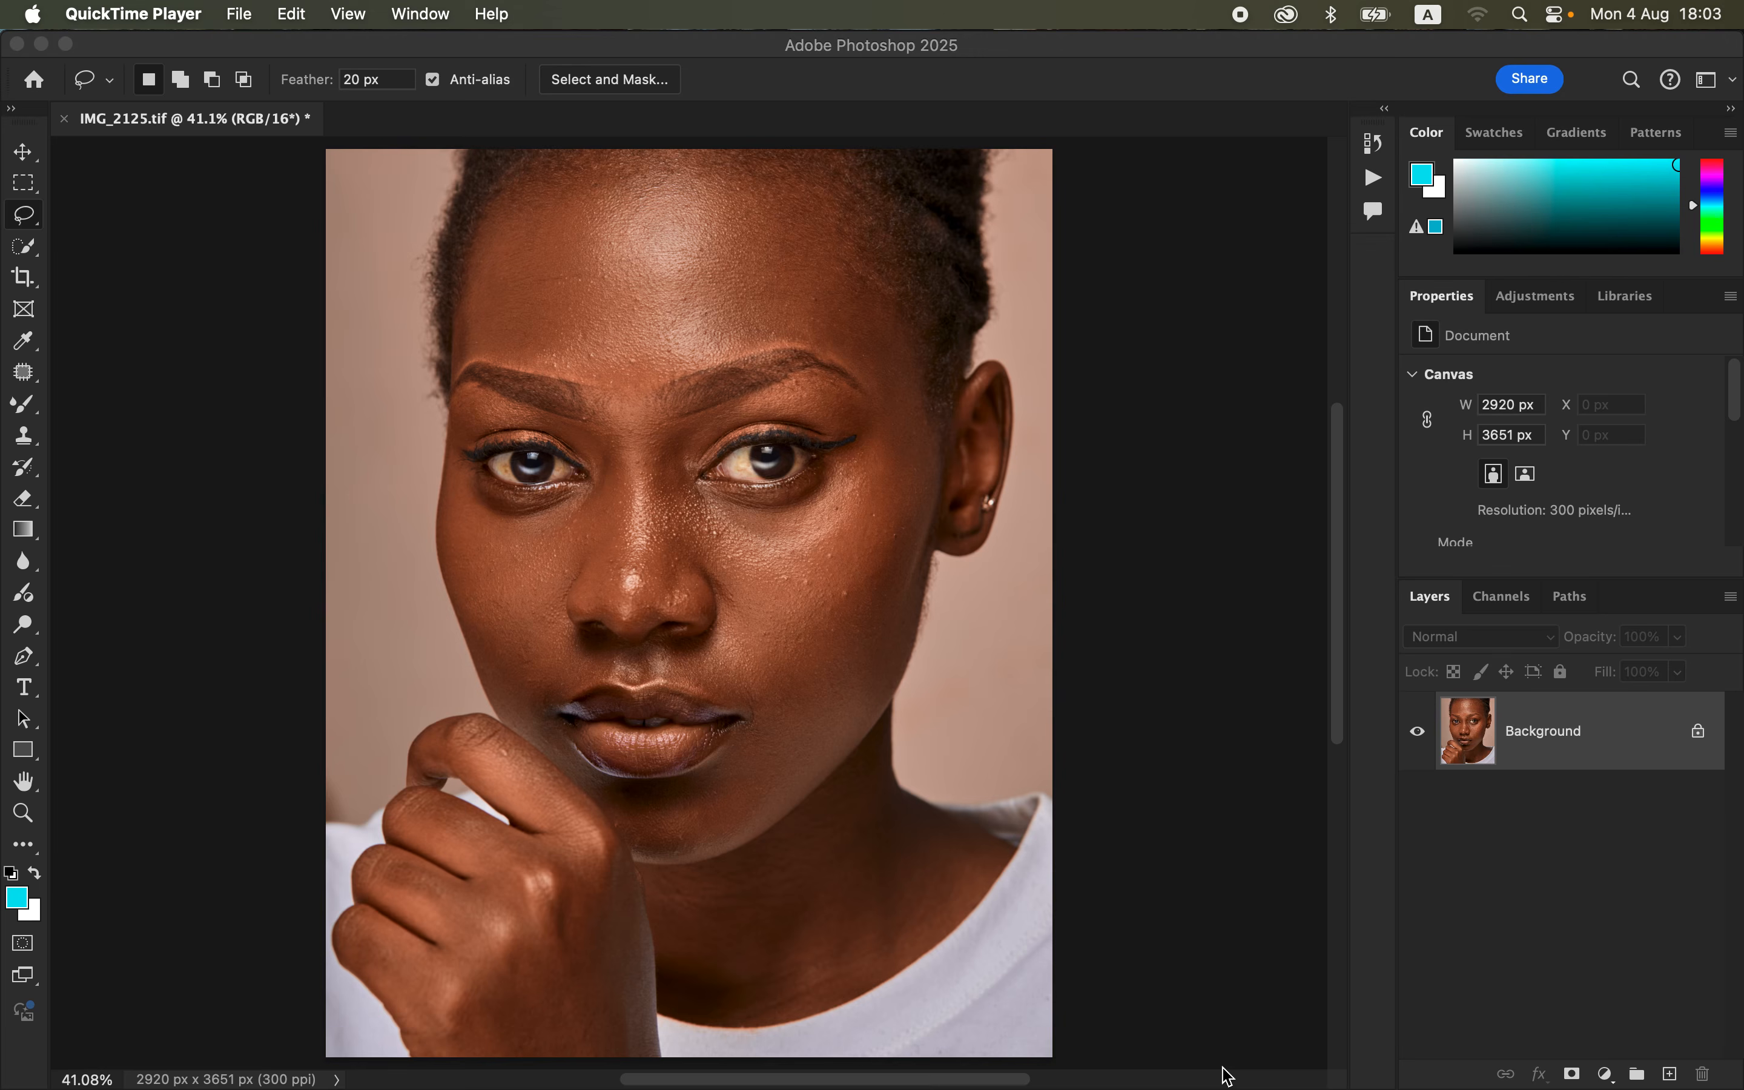
# - Duplicate the Background layer twice to create two full-image copies above it
pyautogui.click(1568, 751)
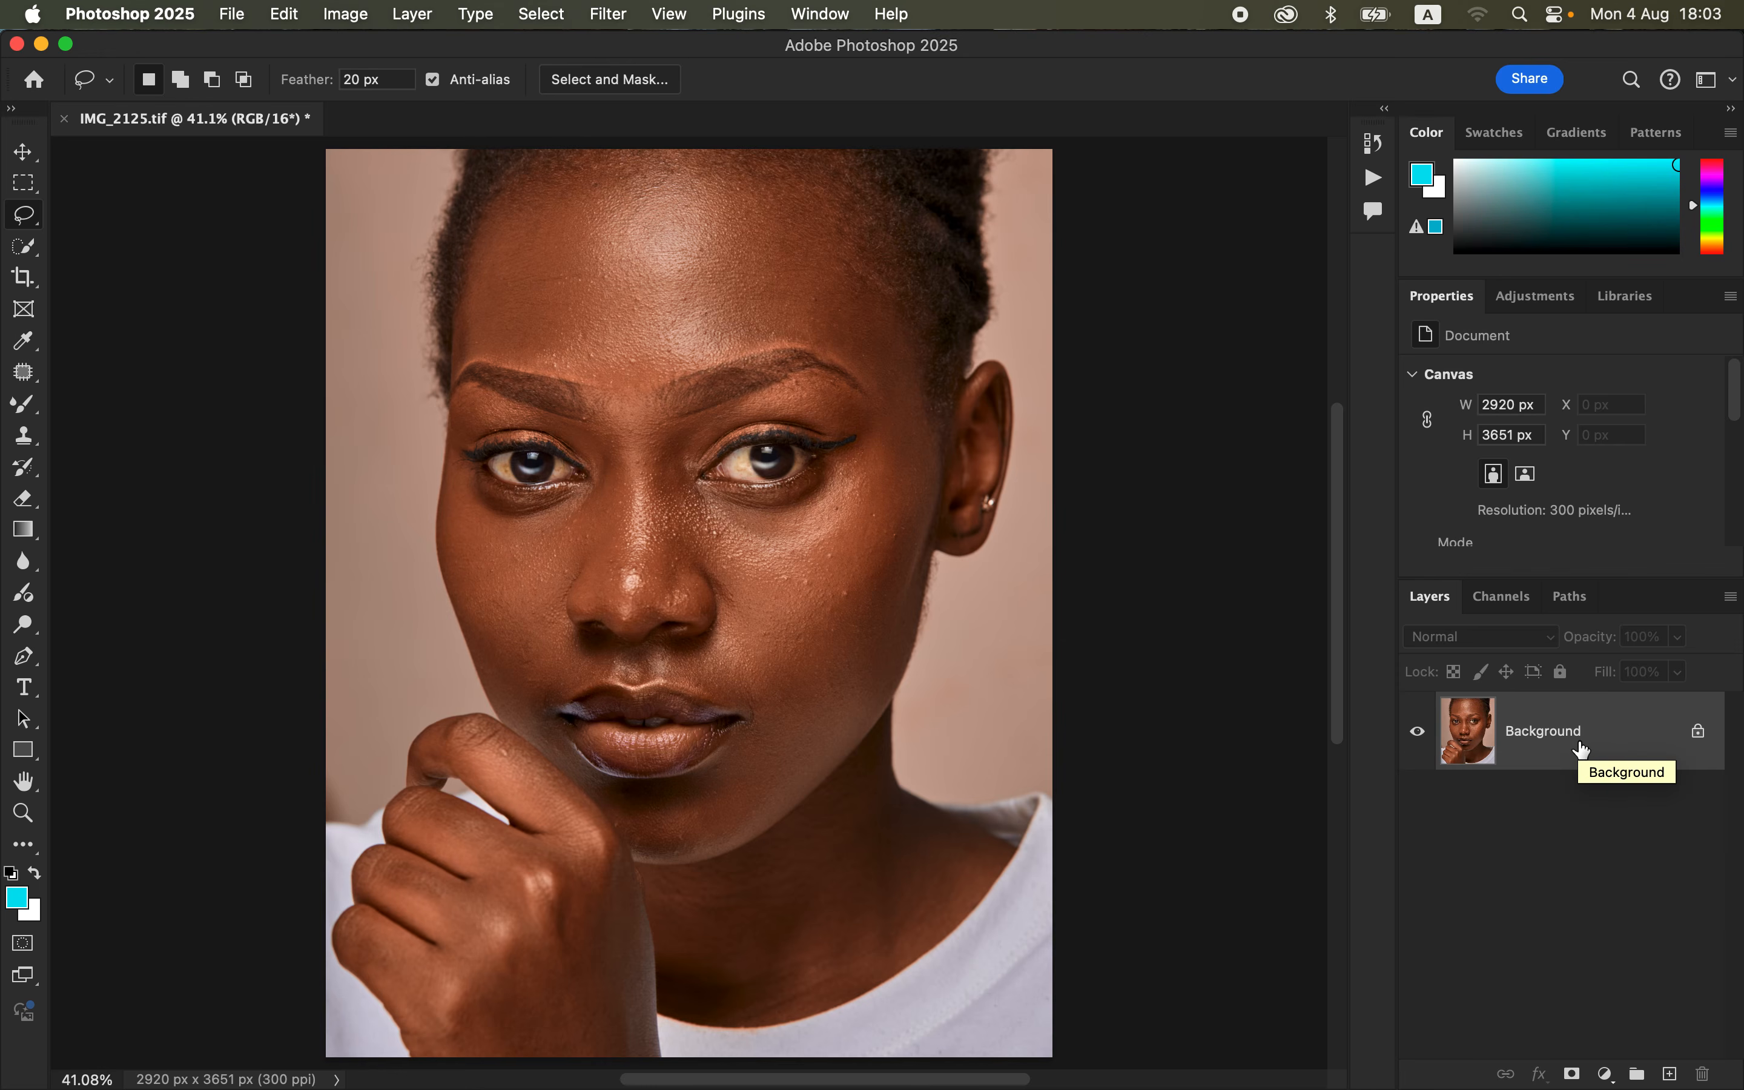
pyautogui.press('super+j')
pyautogui.press('super+j')
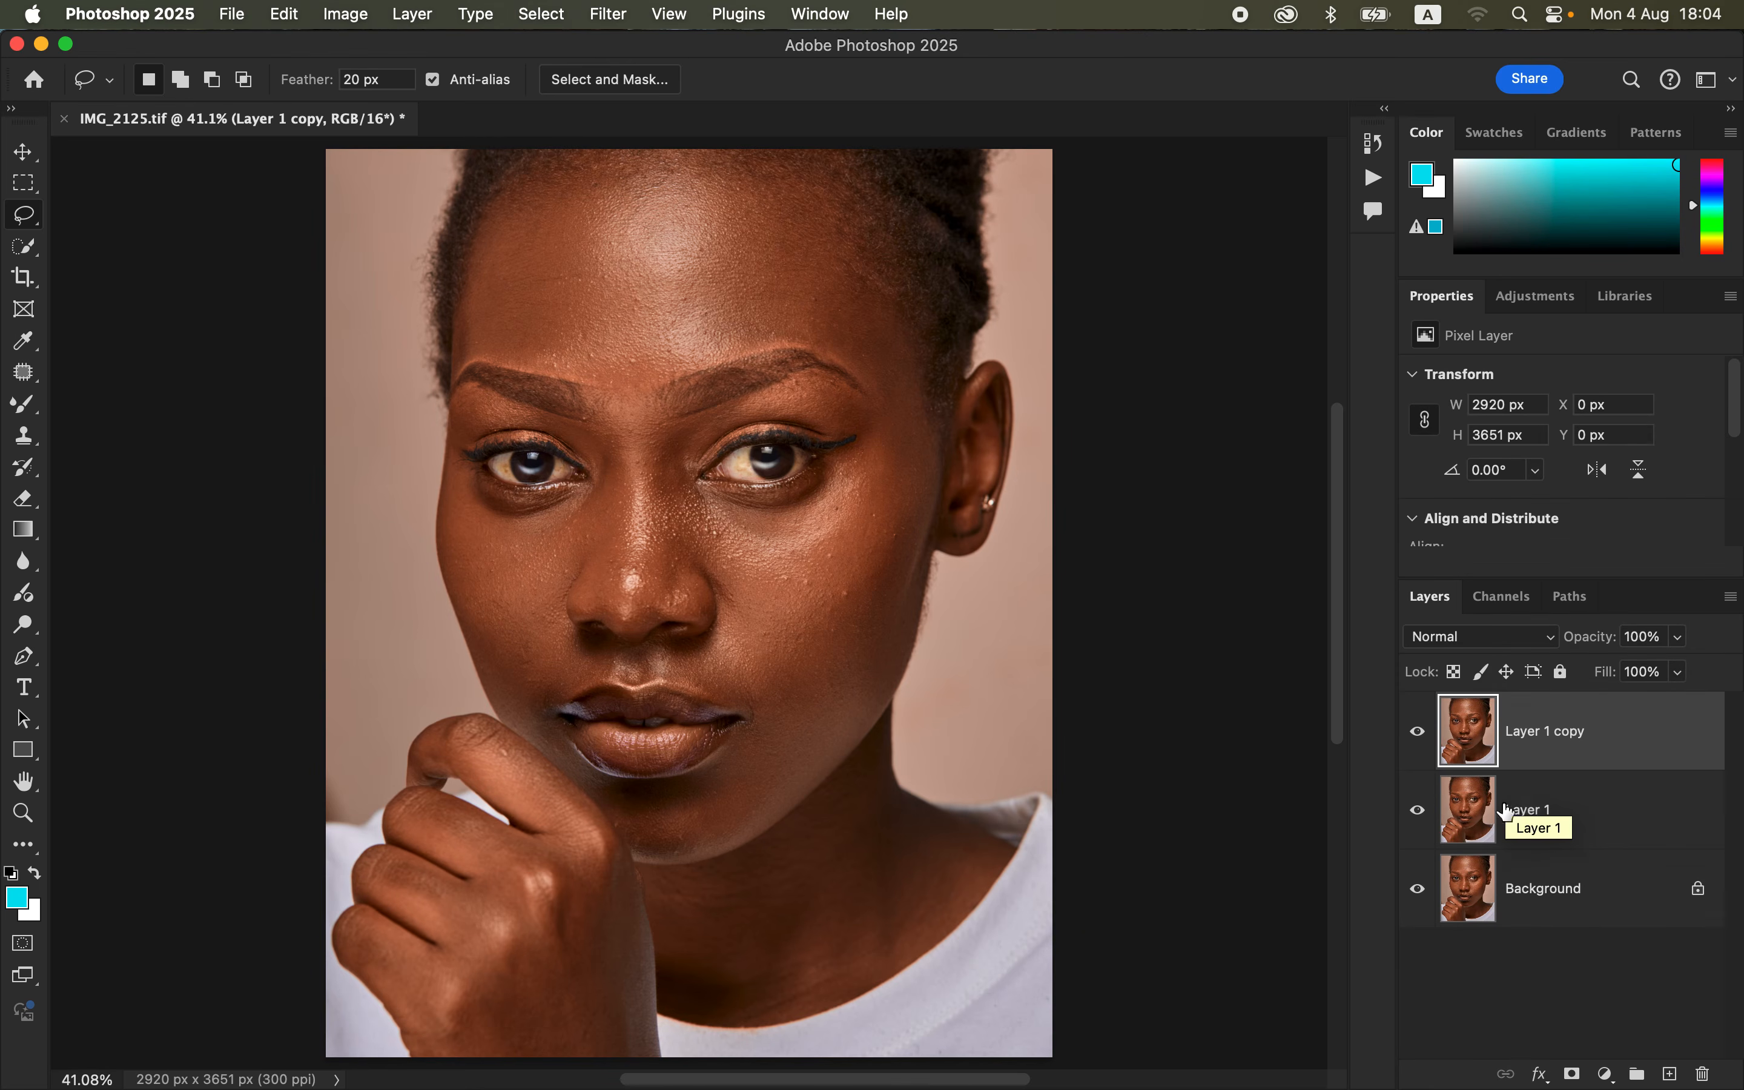
# - Rename the lower duplicate layer COLOR and the upper duplicate layer TEXTURE
pyautogui.doubleClick(1532, 814)
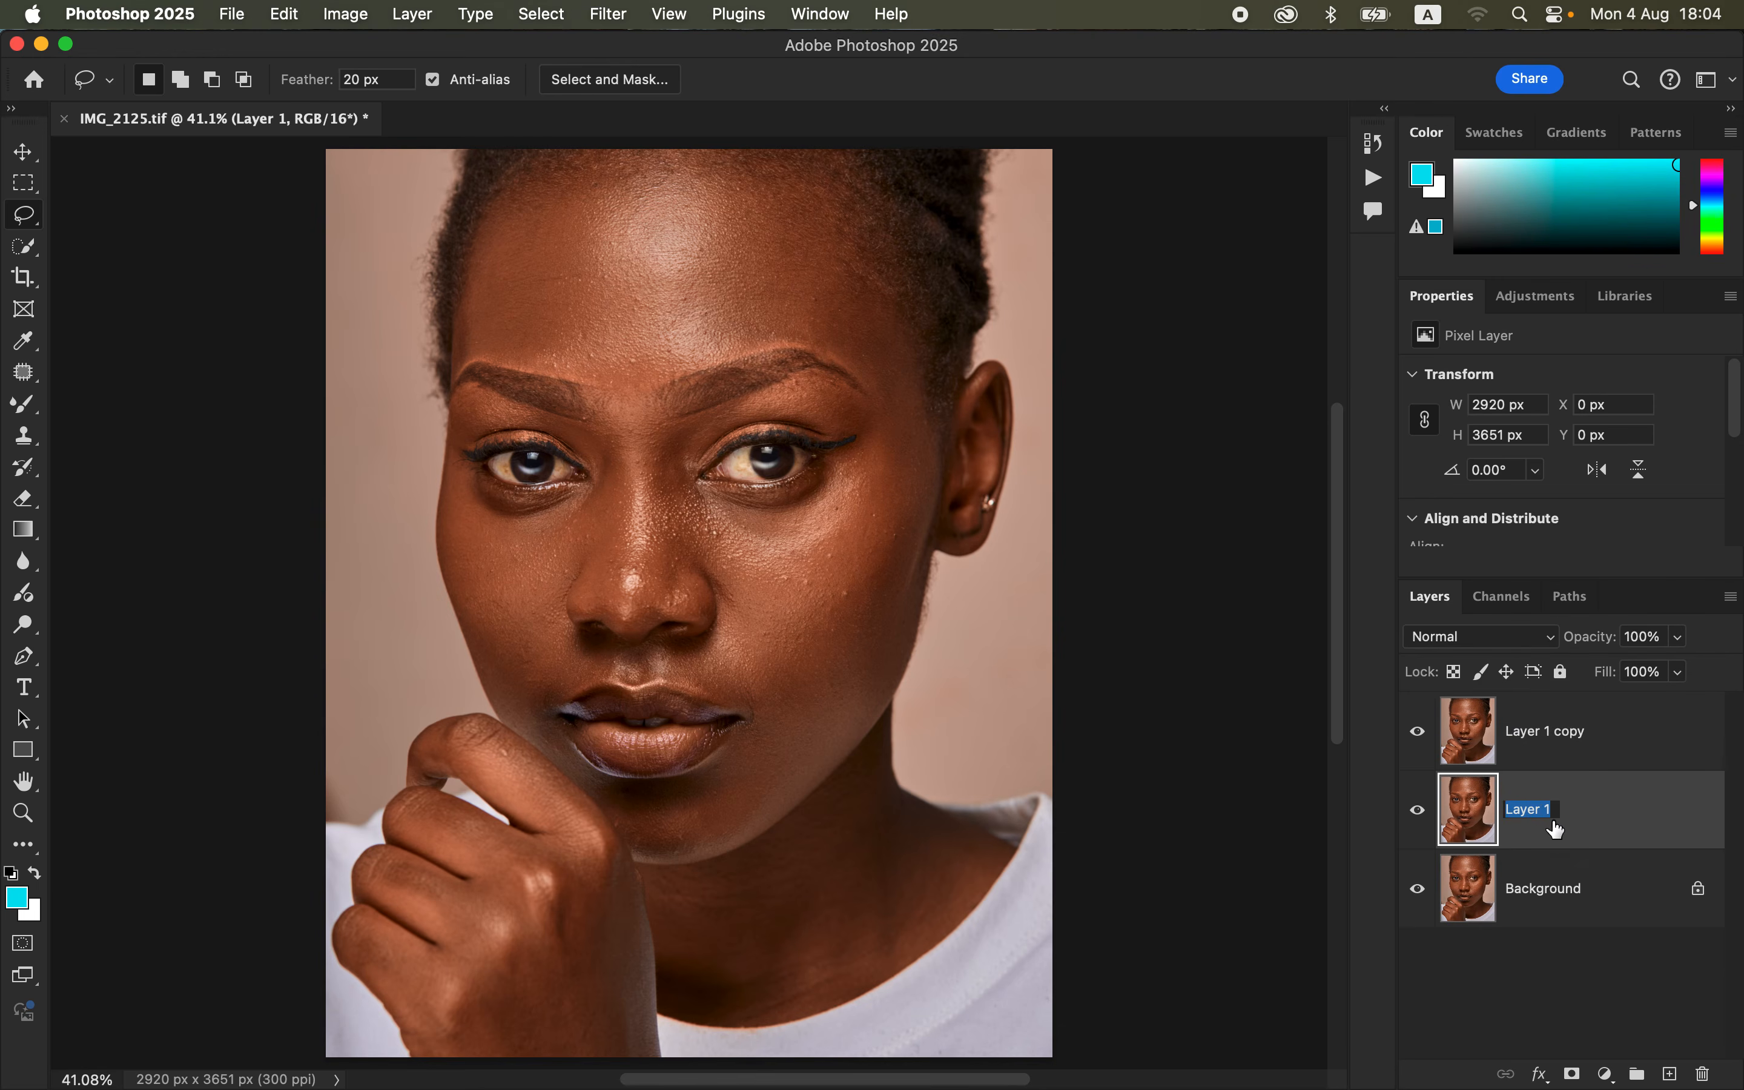
pyautogui.write('COLOR')
pyautogui.press('Return')
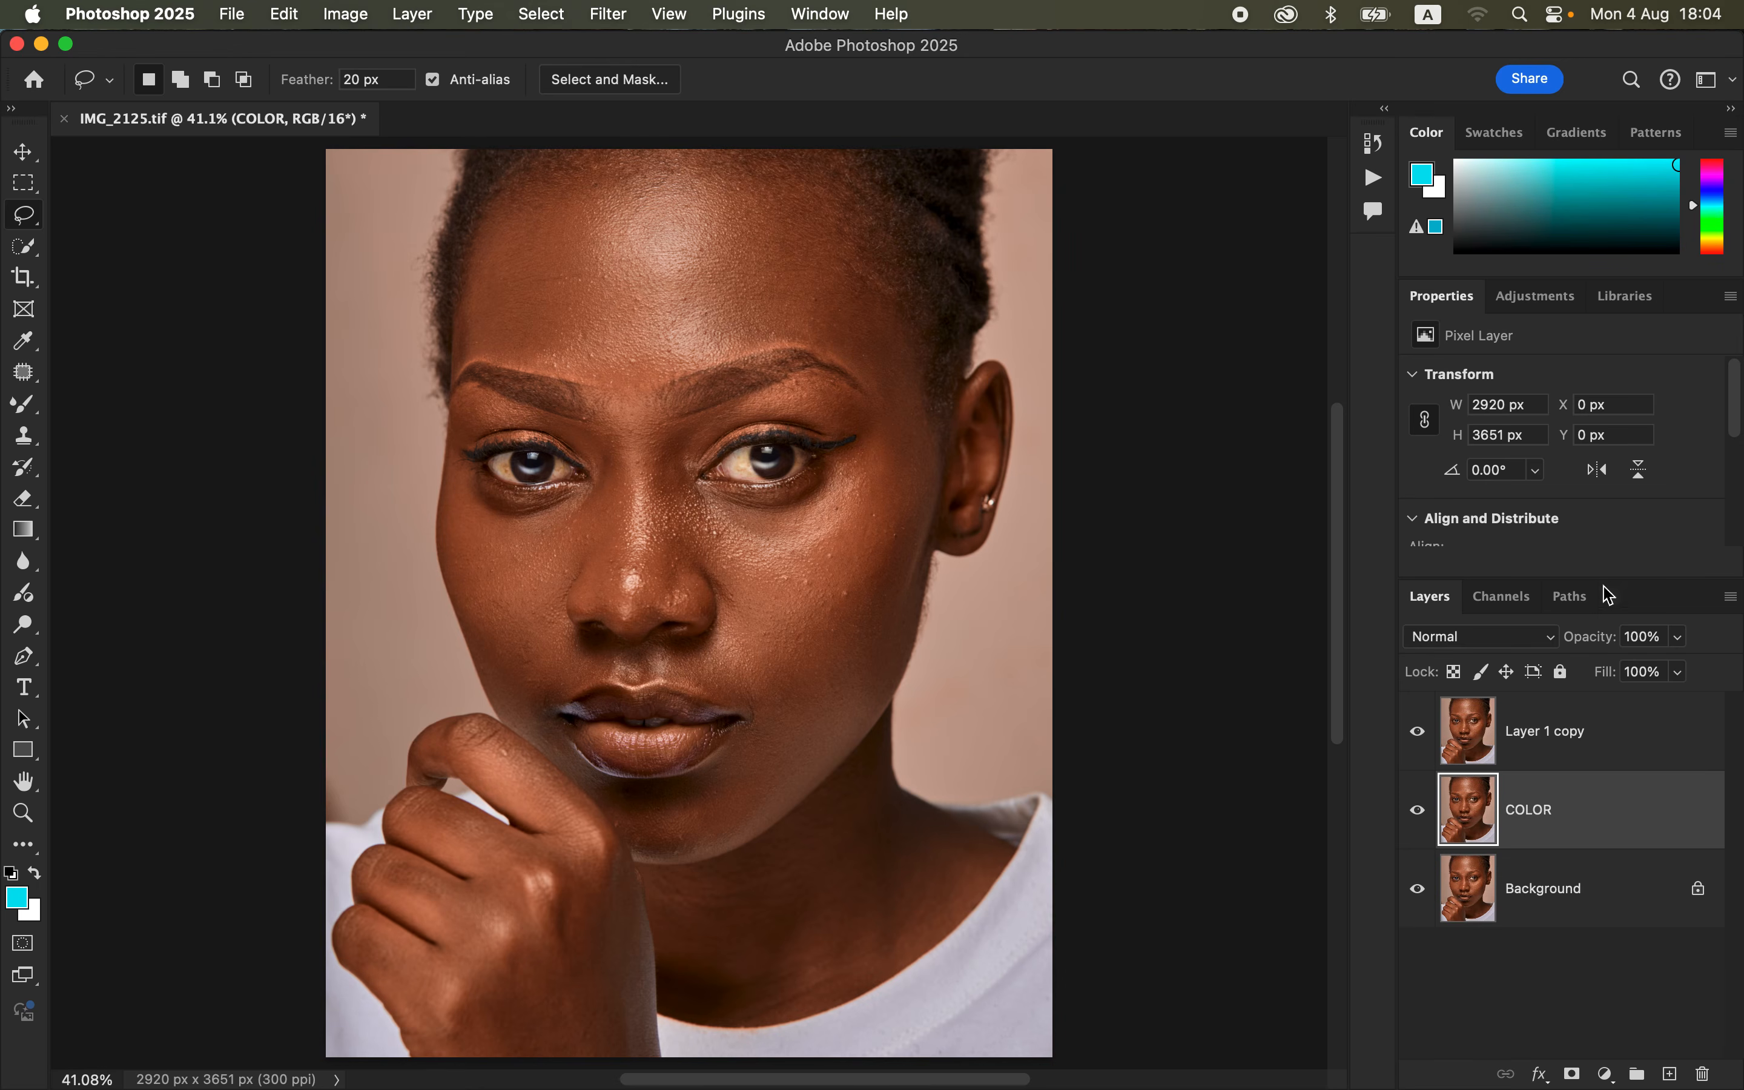
pyautogui.doubleClick(1546, 731)
pyautogui.write('TEX')
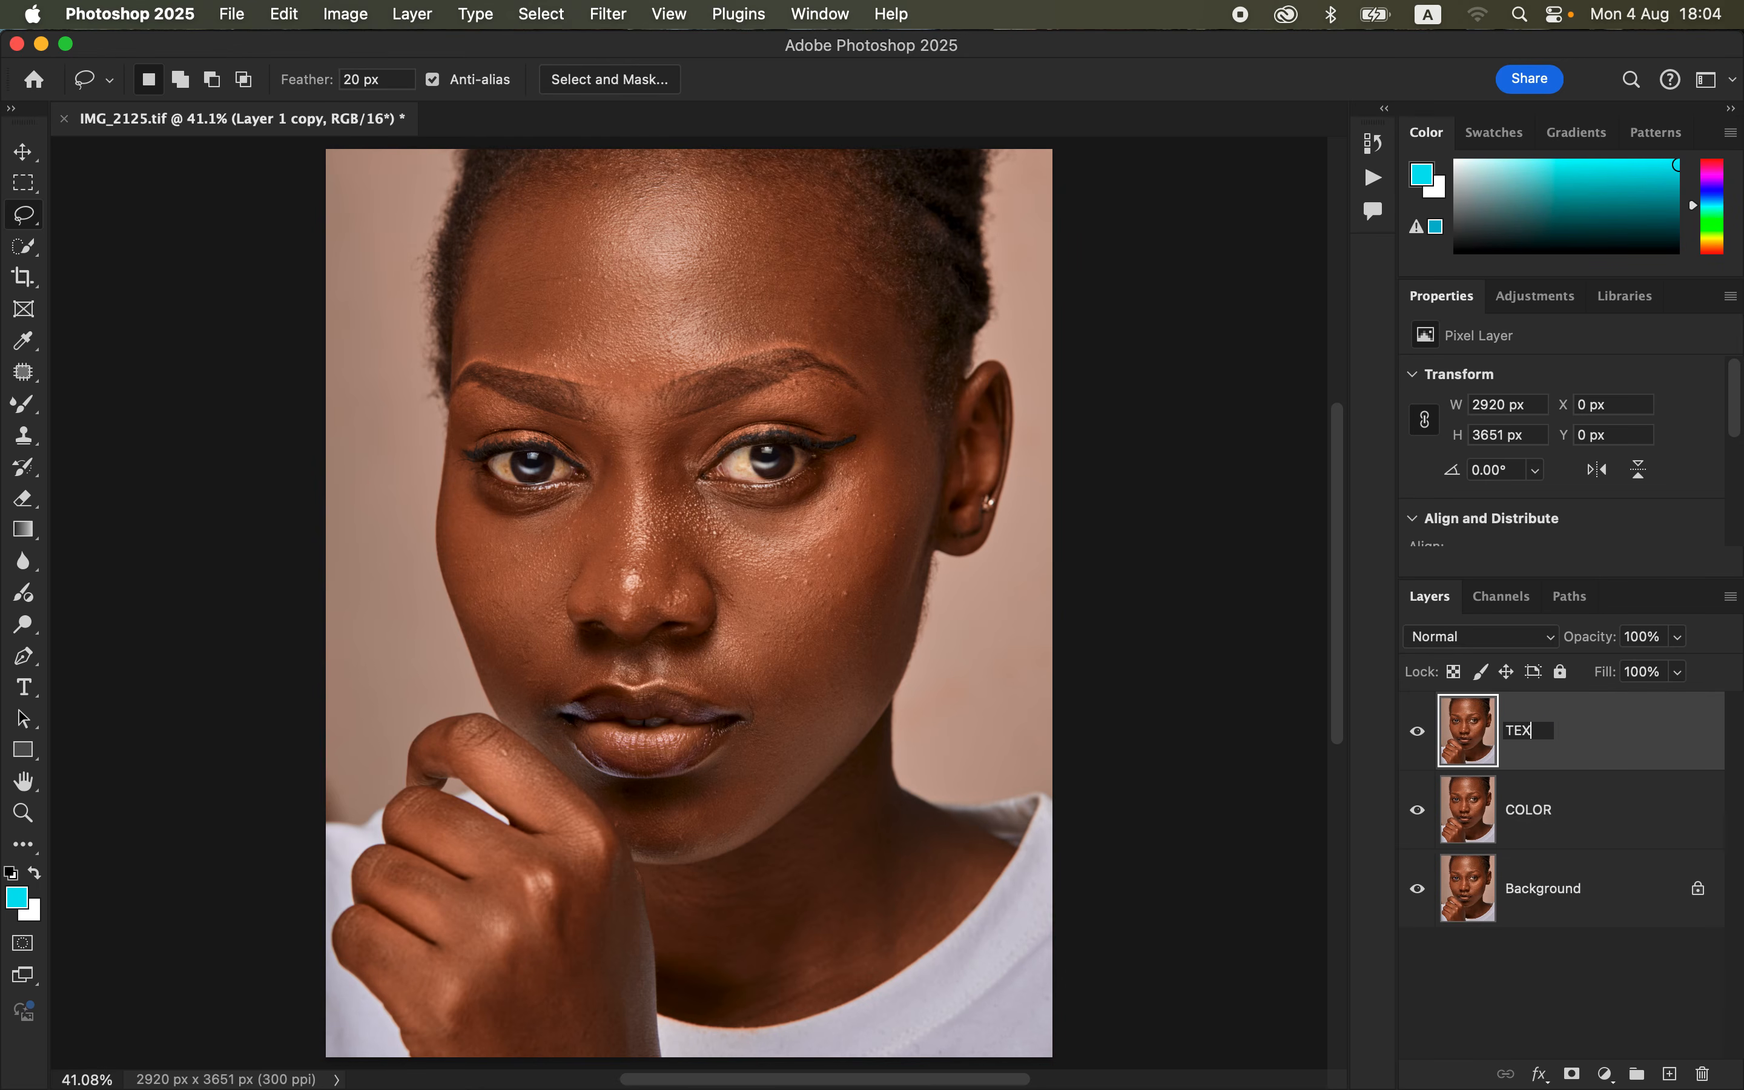
pyautogui.write('TURE')
pyautogui.press('Return')
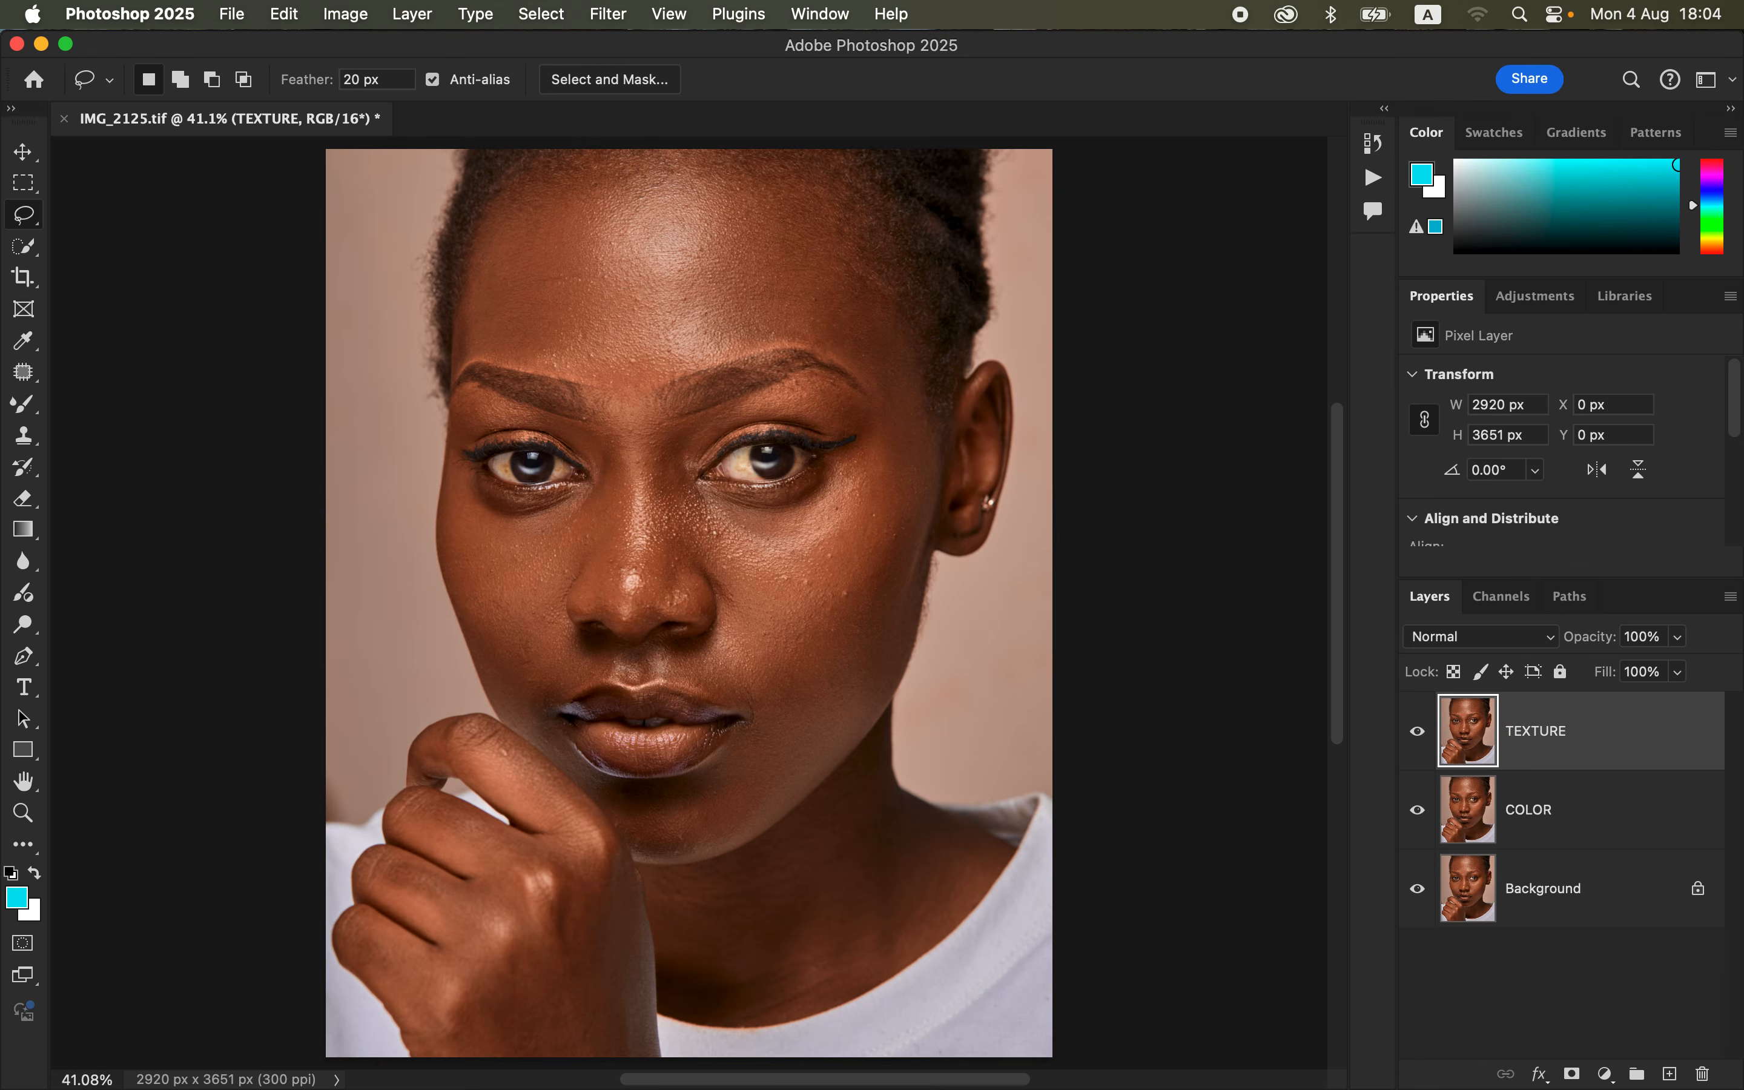
# - Hide the TEXTURE layer and apply a Gaussian Blur with a 7.0 pixel radius to the COLOR layer
pyautogui.click(1618, 823)
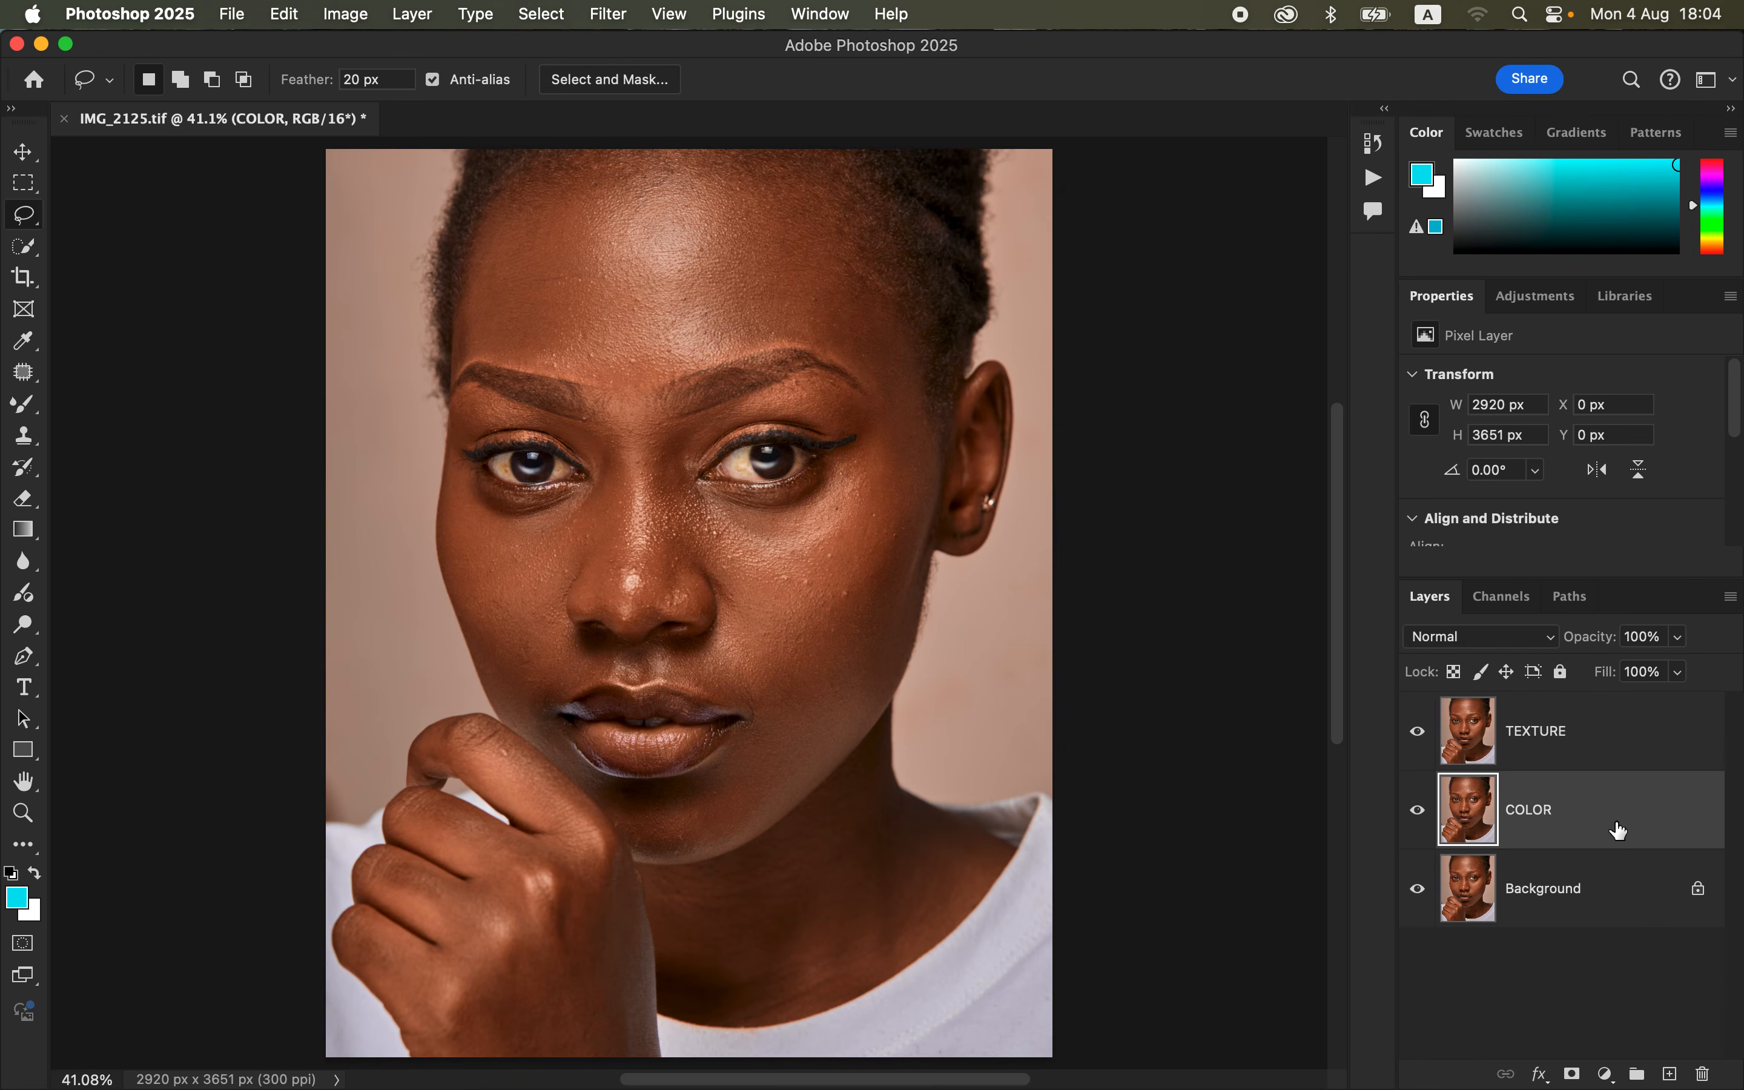
pyautogui.click(1417, 735)
pyautogui.click(617, 16)
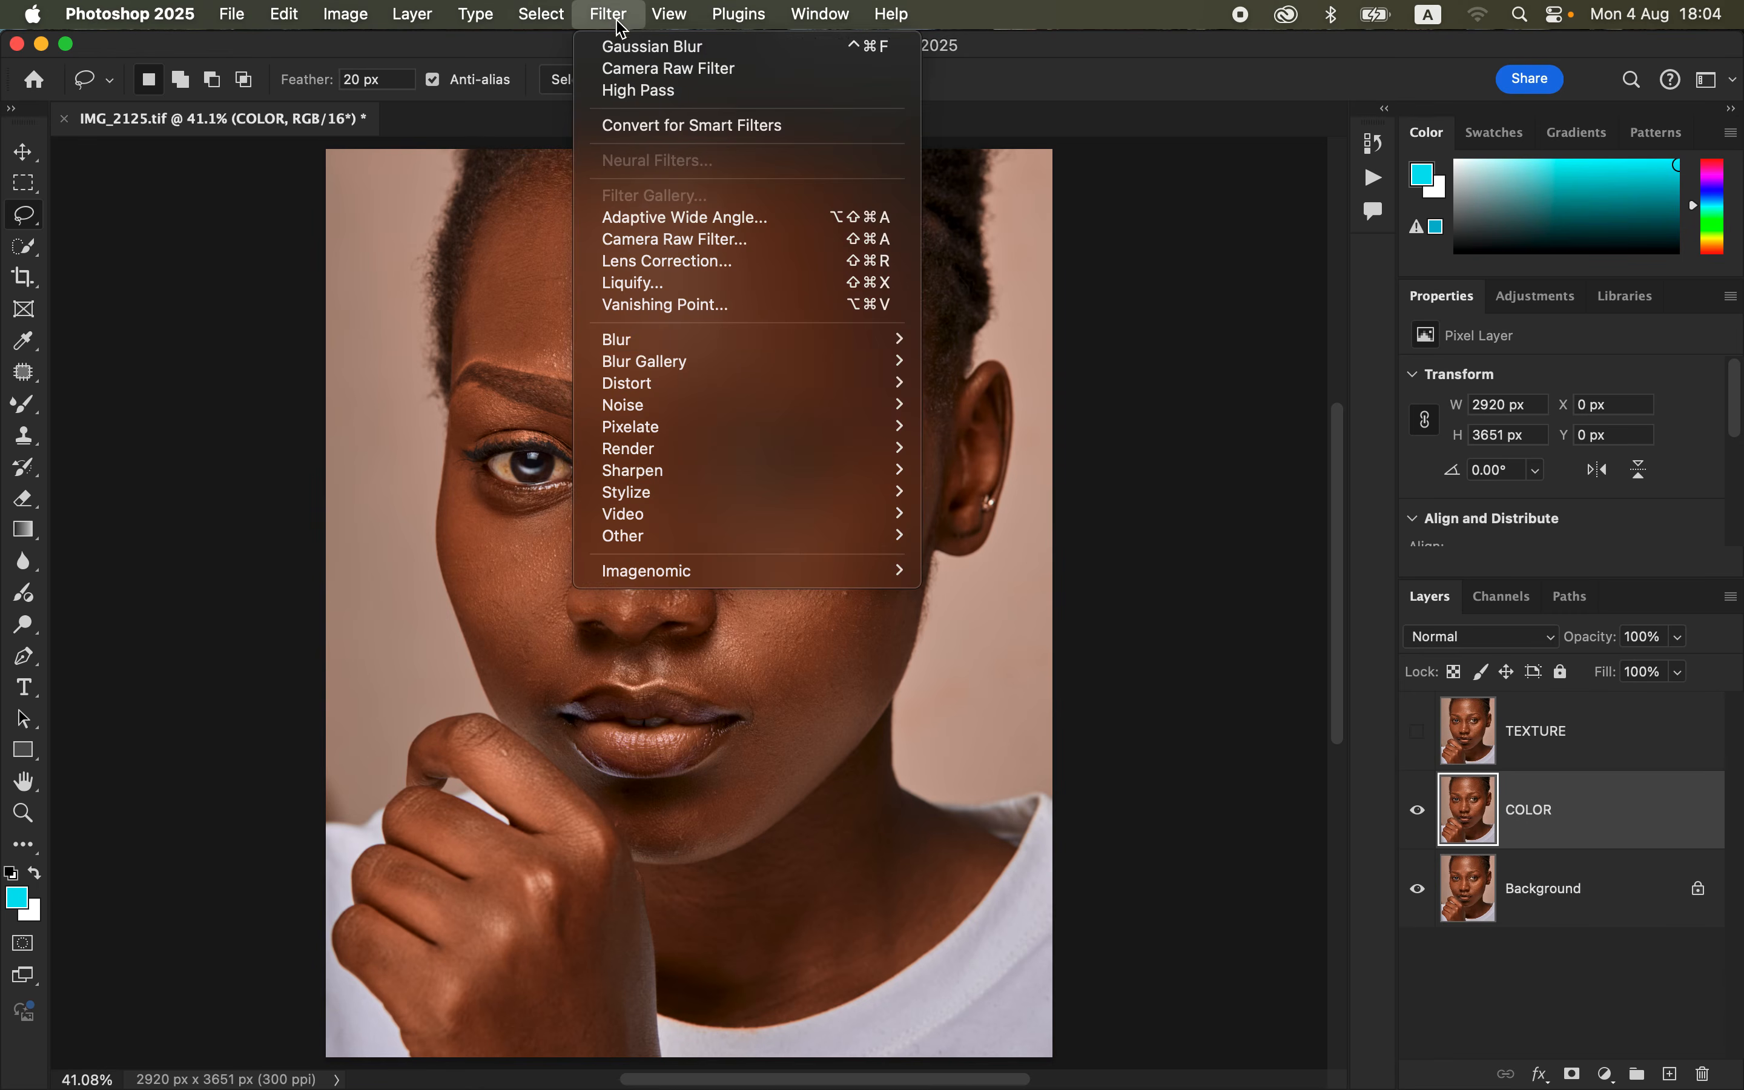
pyautogui.moveTo(667, 346)
pyautogui.click(1035, 428)
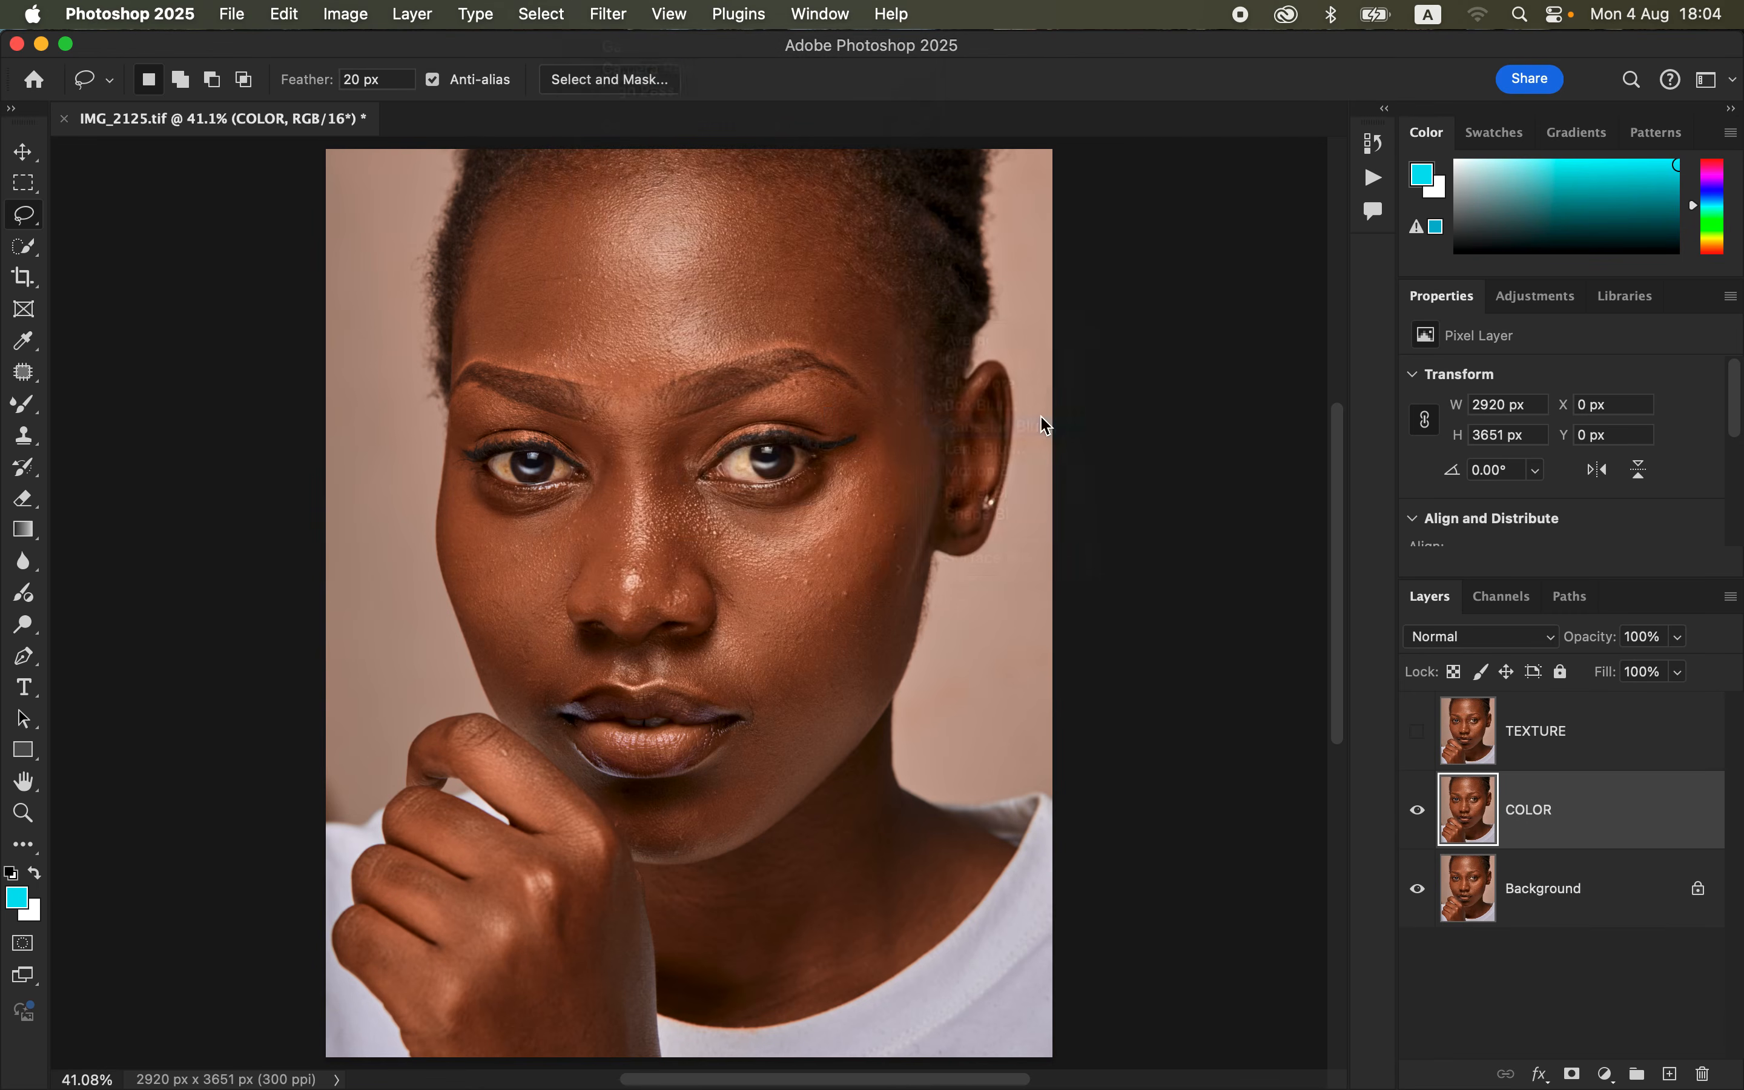
pyautogui.moveTo(1028, 504); pyautogui.dragTo(891, 495)
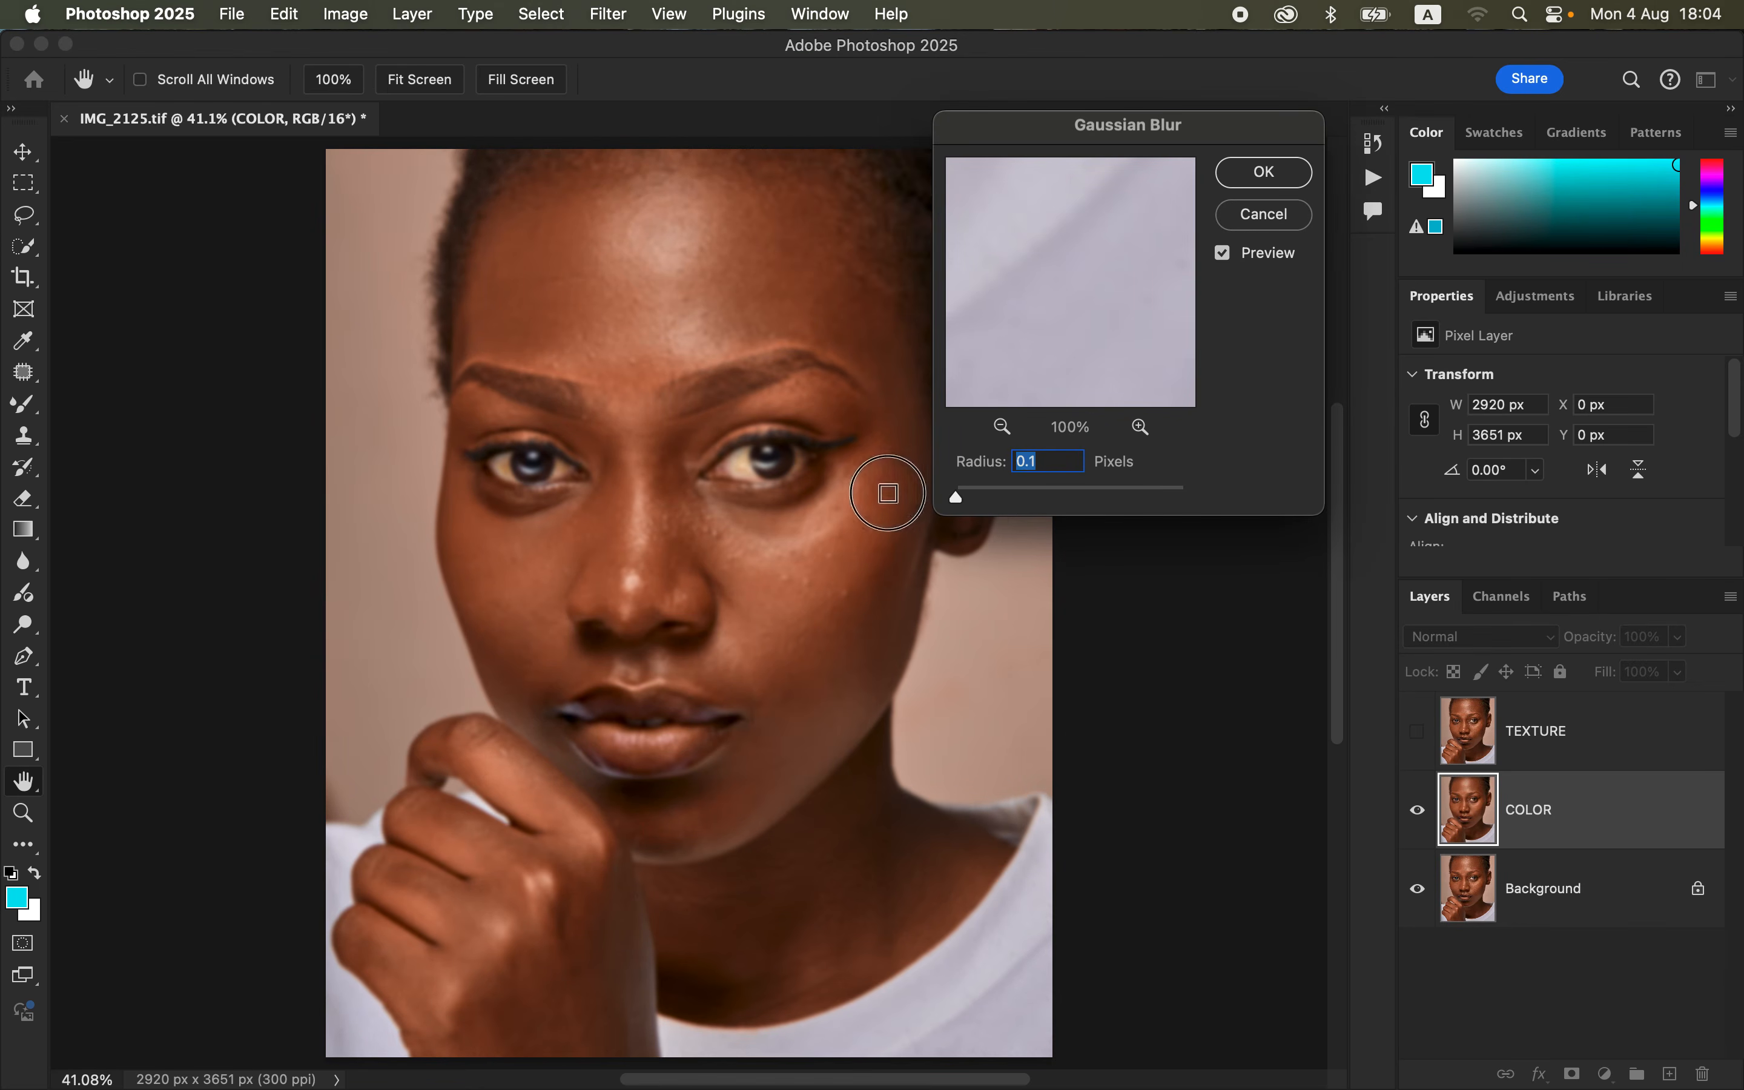
pyautogui.moveTo(1145, 129); pyautogui.dragTo(1286, 137)
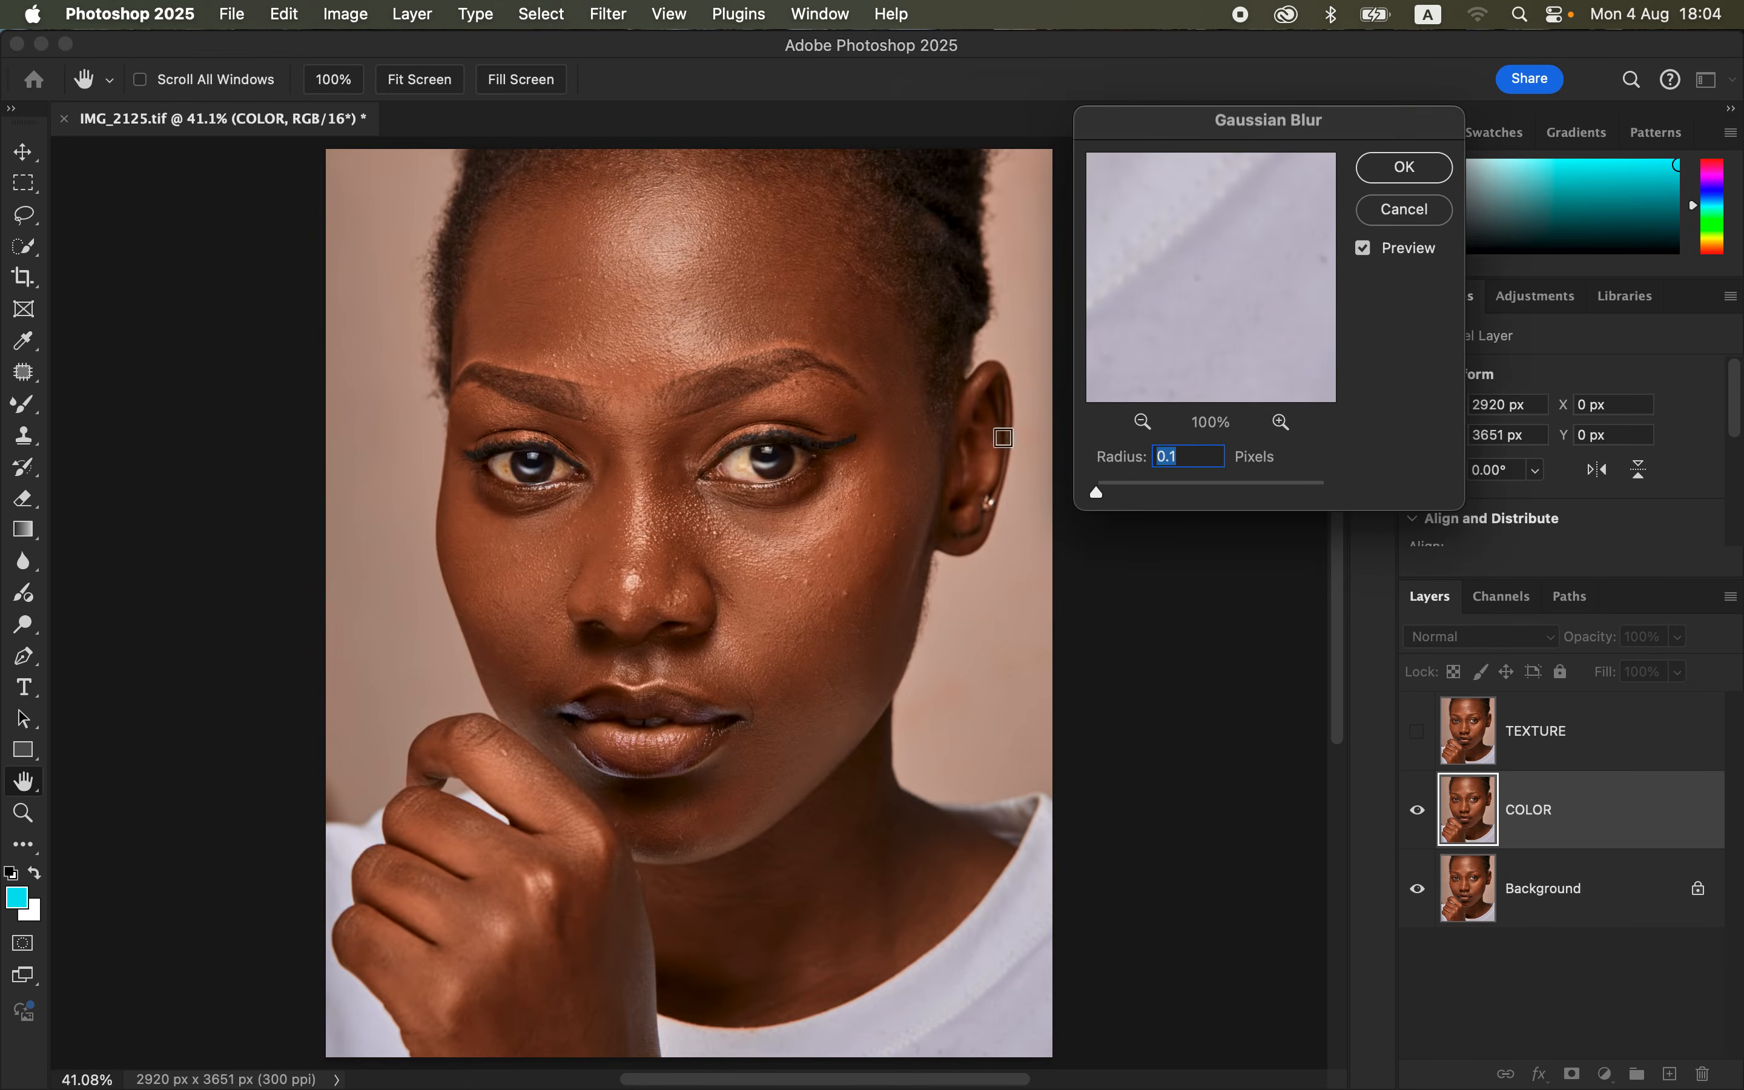
pyautogui.click(652, 521)
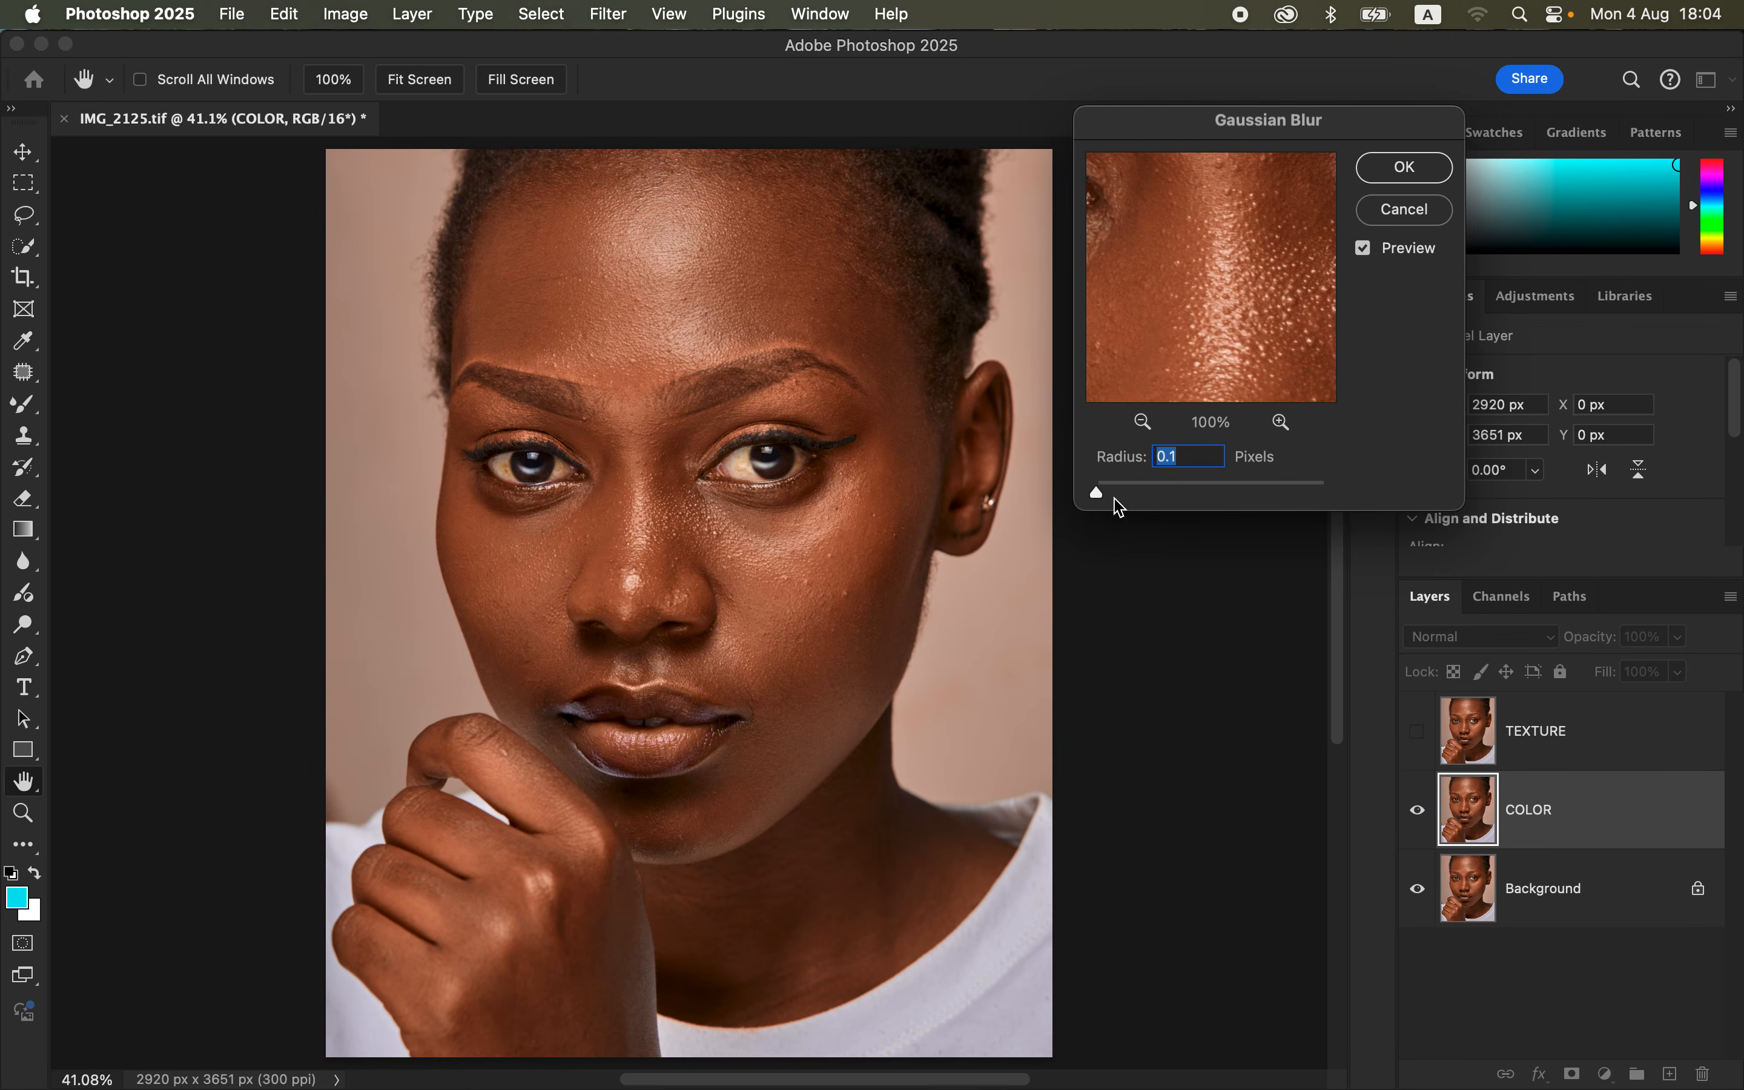
pyautogui.moveTo(1100, 499); pyautogui.dragTo(1171, 497)
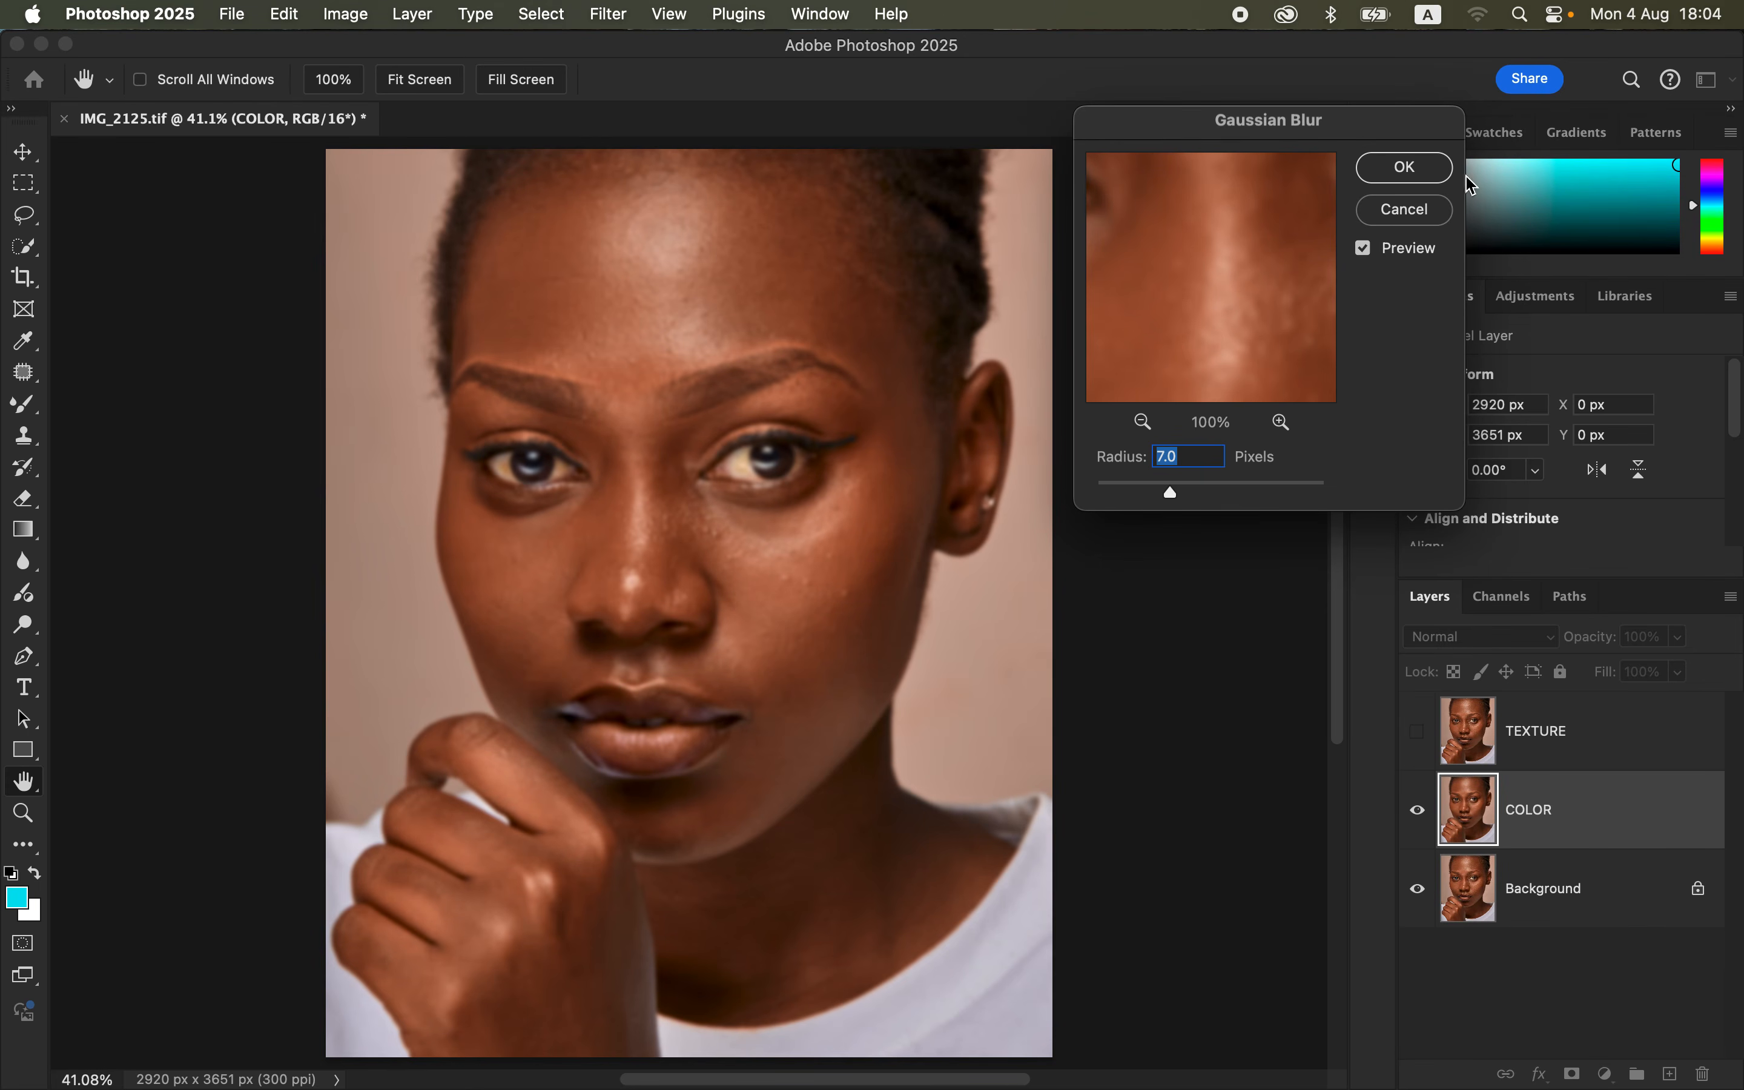
pyautogui.click(1417, 172)
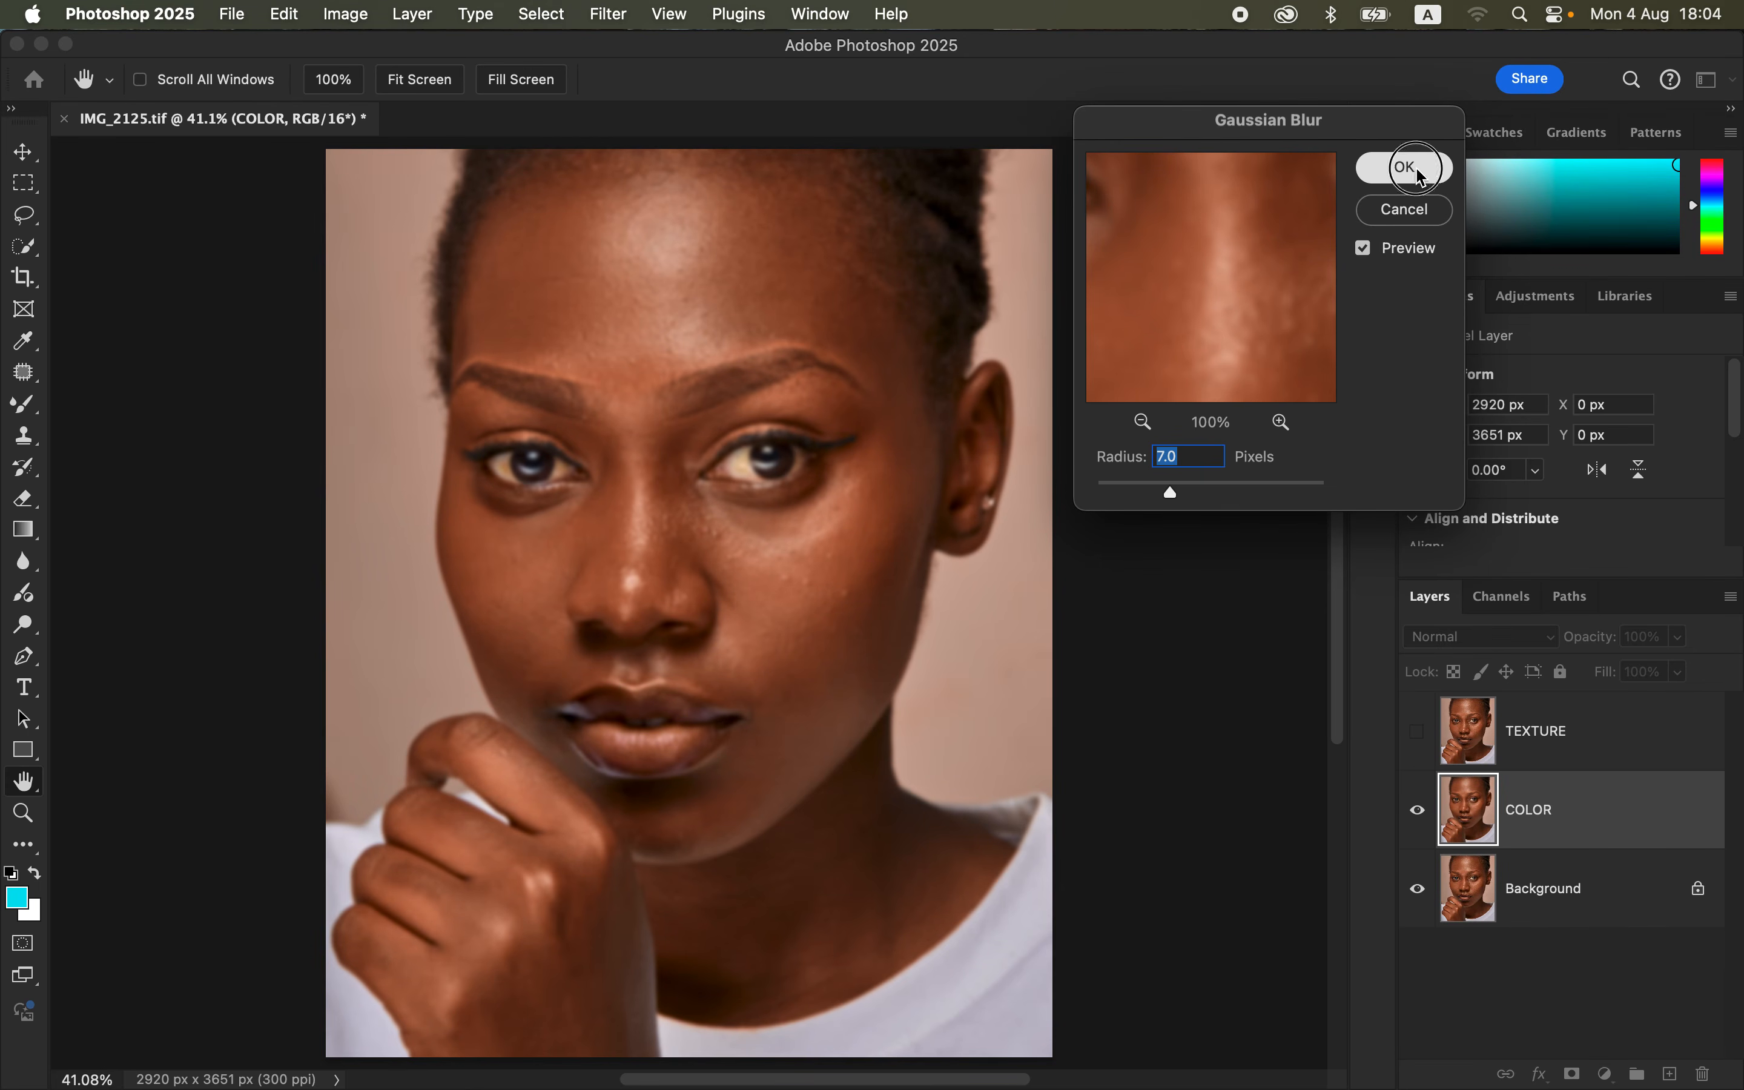
pyautogui.press('l')
# - Show and select the TEXTURE layer, and open Apply Image with the COLOR layer as the source and Add blending
pyautogui.click(1586, 754)
pyautogui.click(1418, 731)
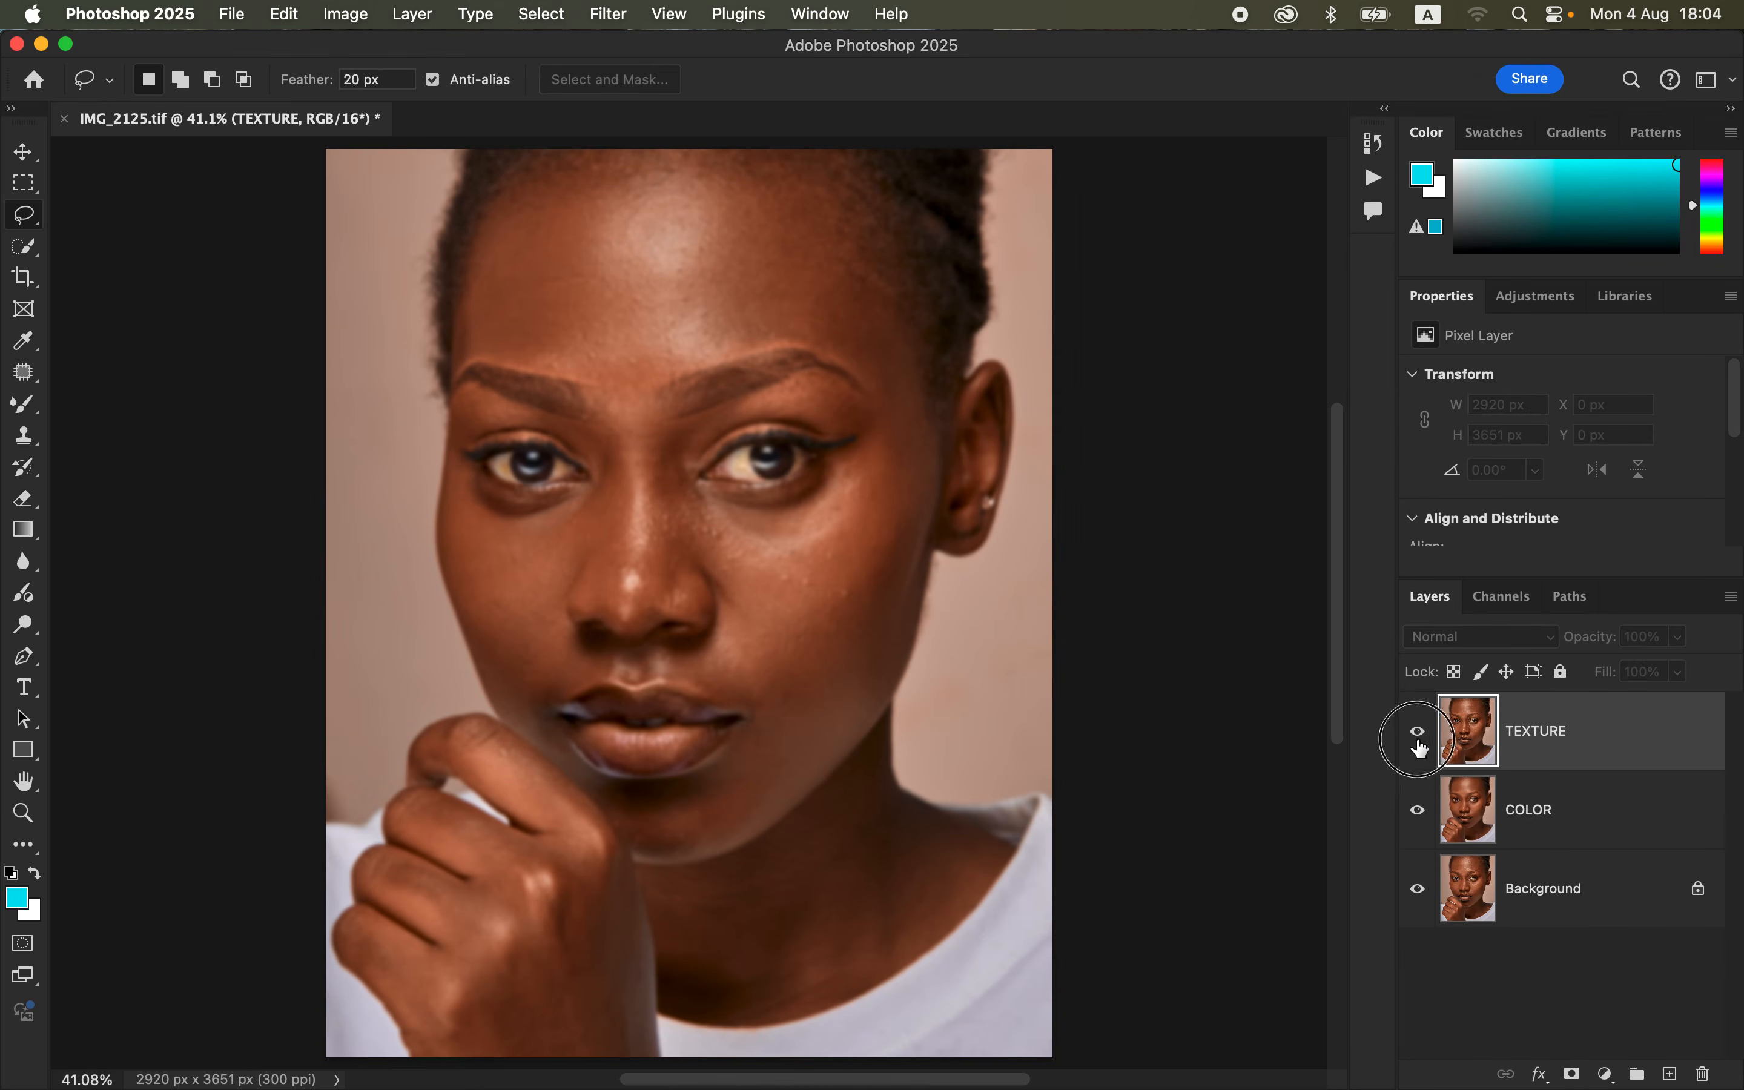
pyautogui.click(346, 14)
pyautogui.click(407, 362)
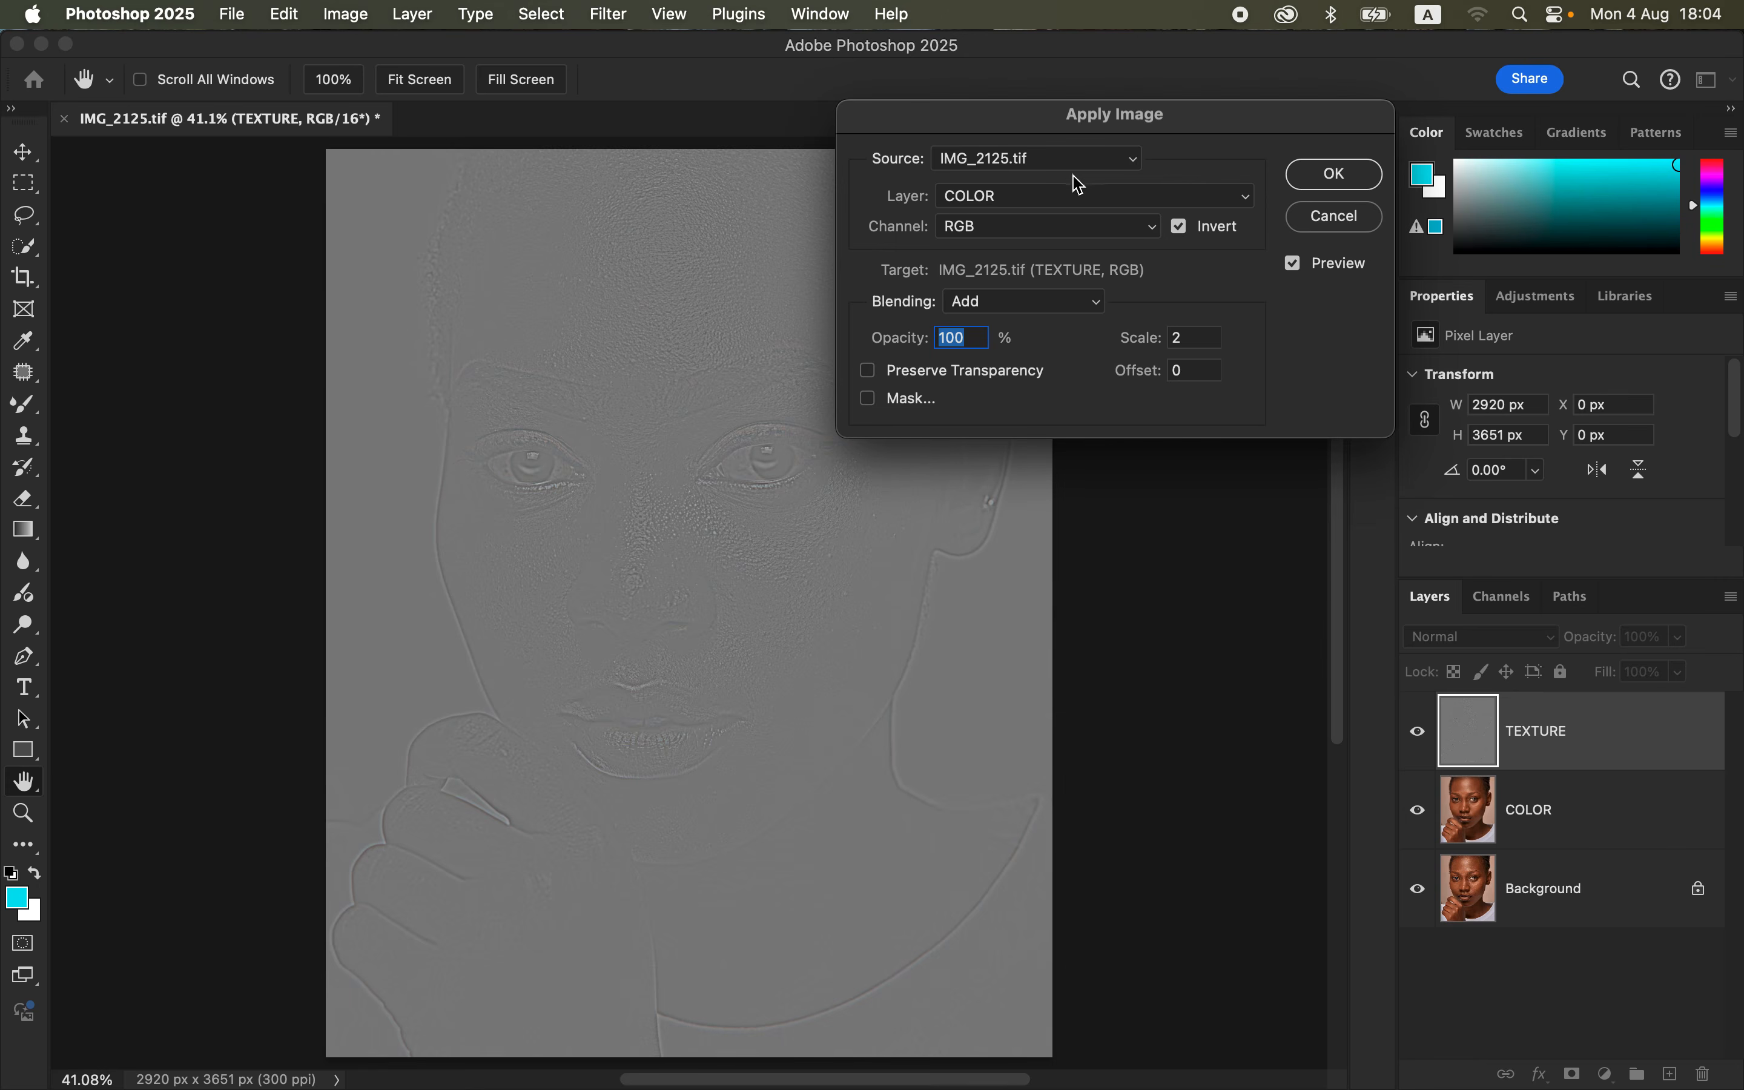
pyautogui.click(1019, 206)
pyautogui.click(1019, 200)
pyautogui.click(1006, 310)
pyautogui.click(1004, 303)
# - Try Subtract blending in Apply Image with Invert off, scale 2 and offset 128
pyautogui.click(1024, 307)
pyautogui.click(1023, 326)
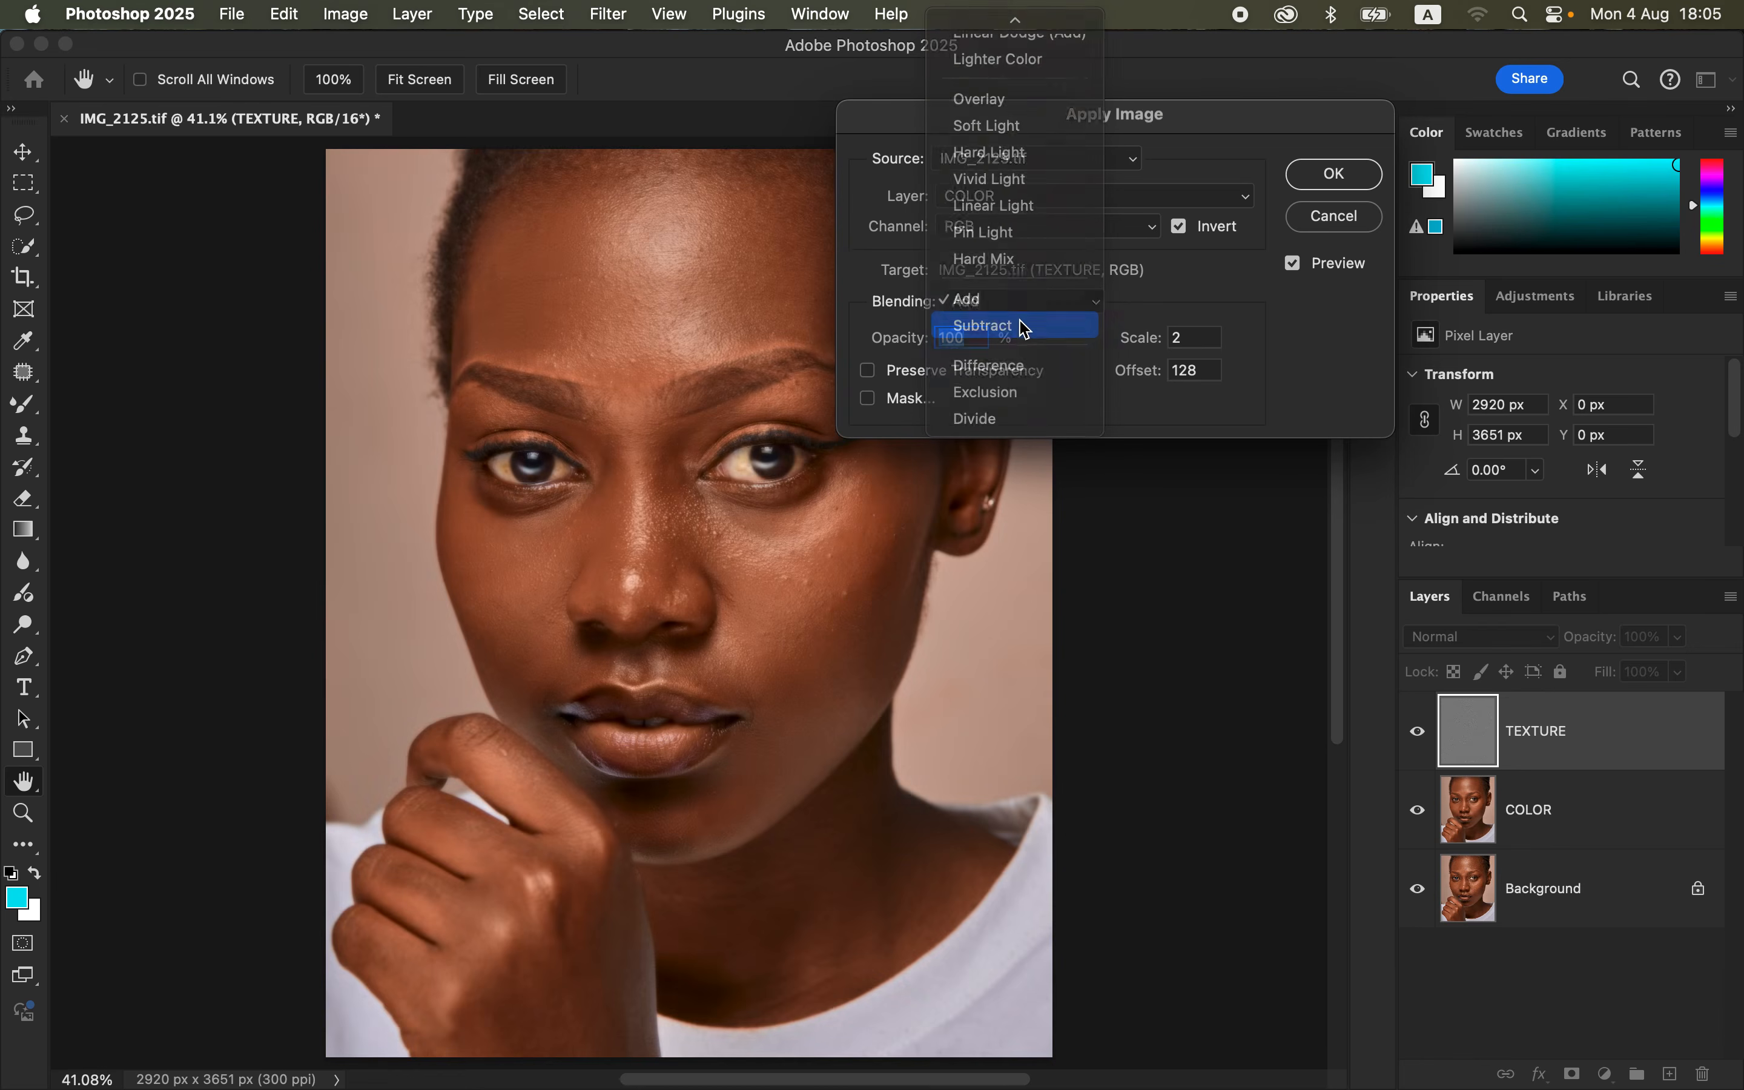
pyautogui.click(1180, 227)
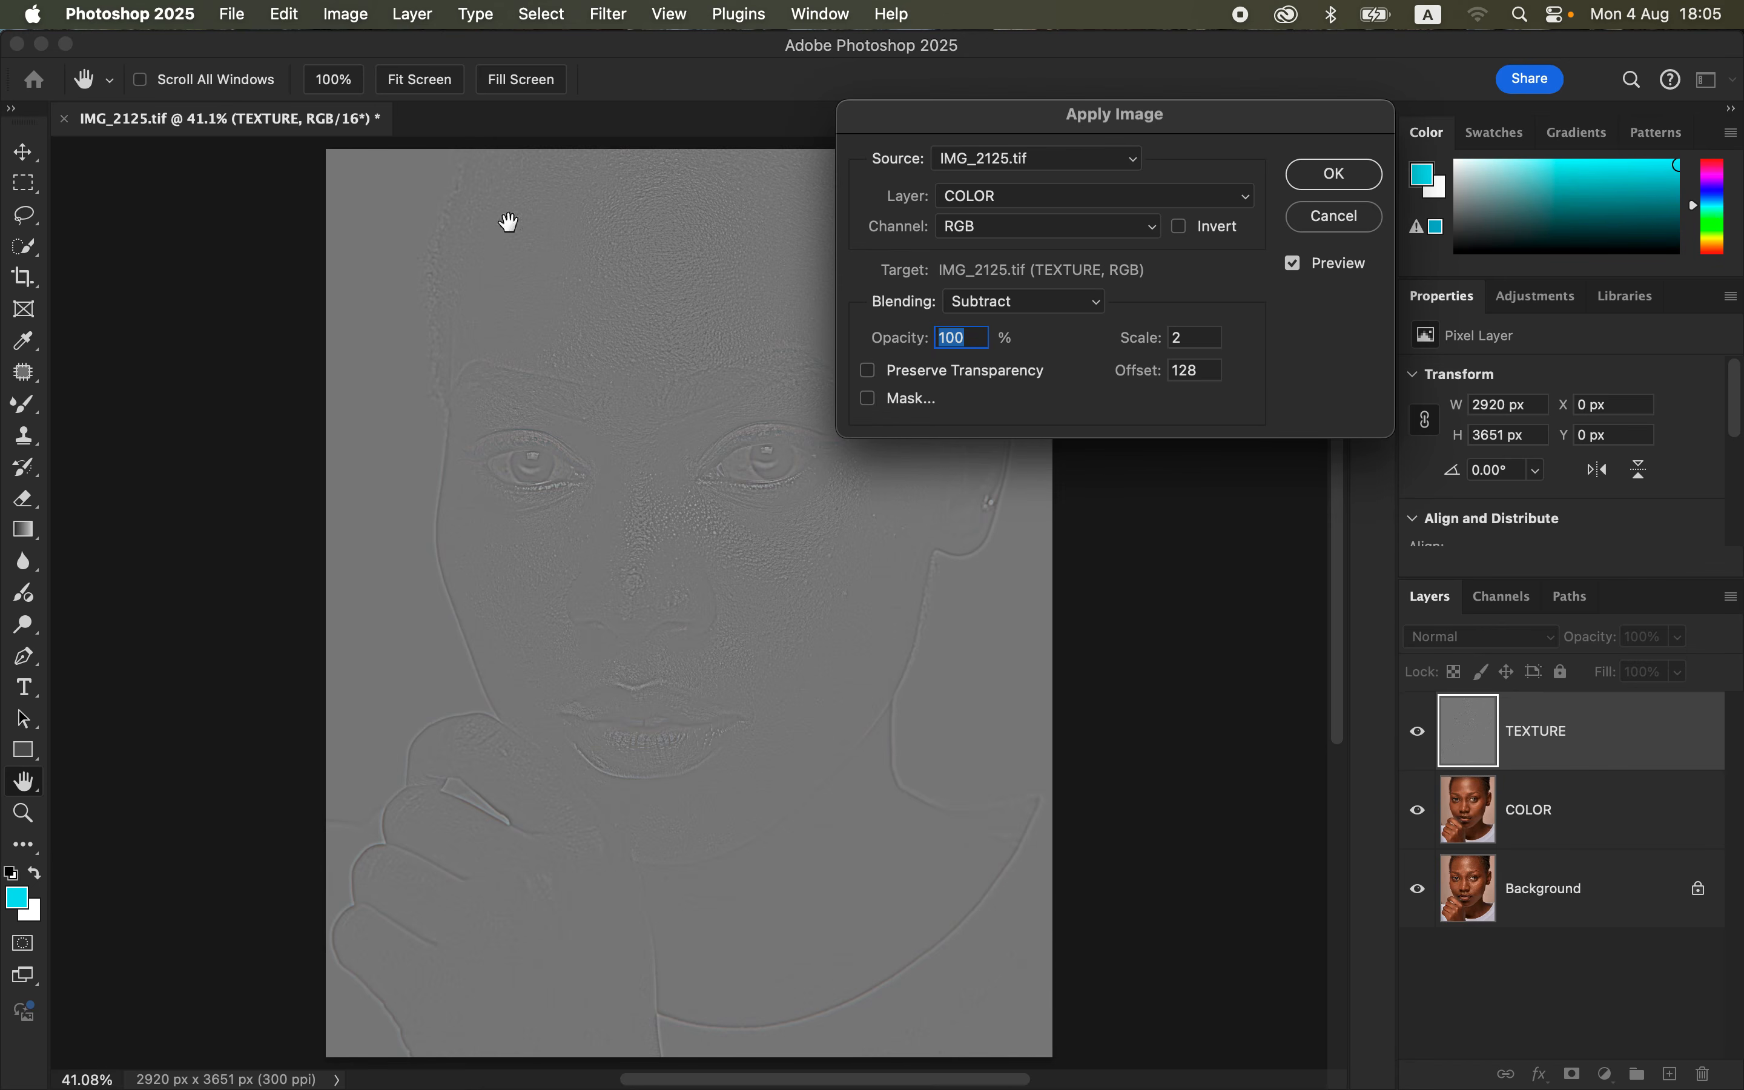
# - Apply the inverted RGB of the COLOR layer to TEXTURE using Add blending, scale 2 and offset 0
pyautogui.click(1031, 303)
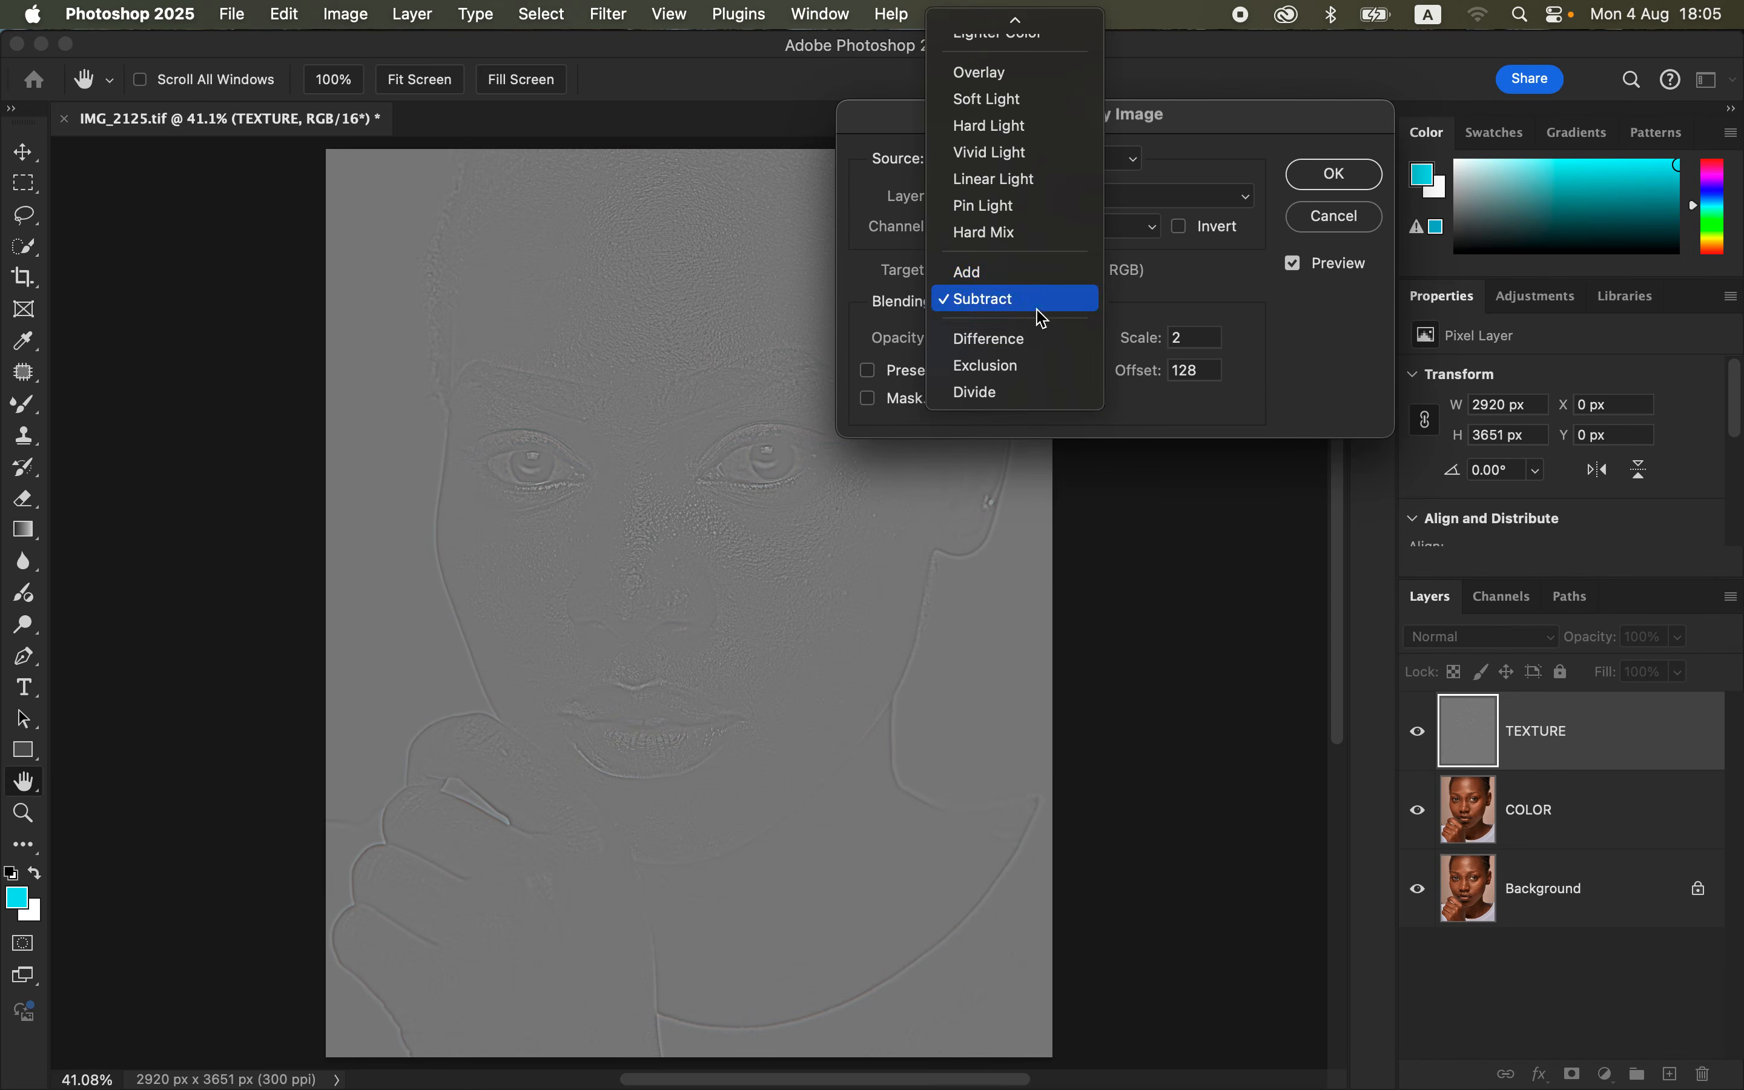
pyautogui.click(1036, 271)
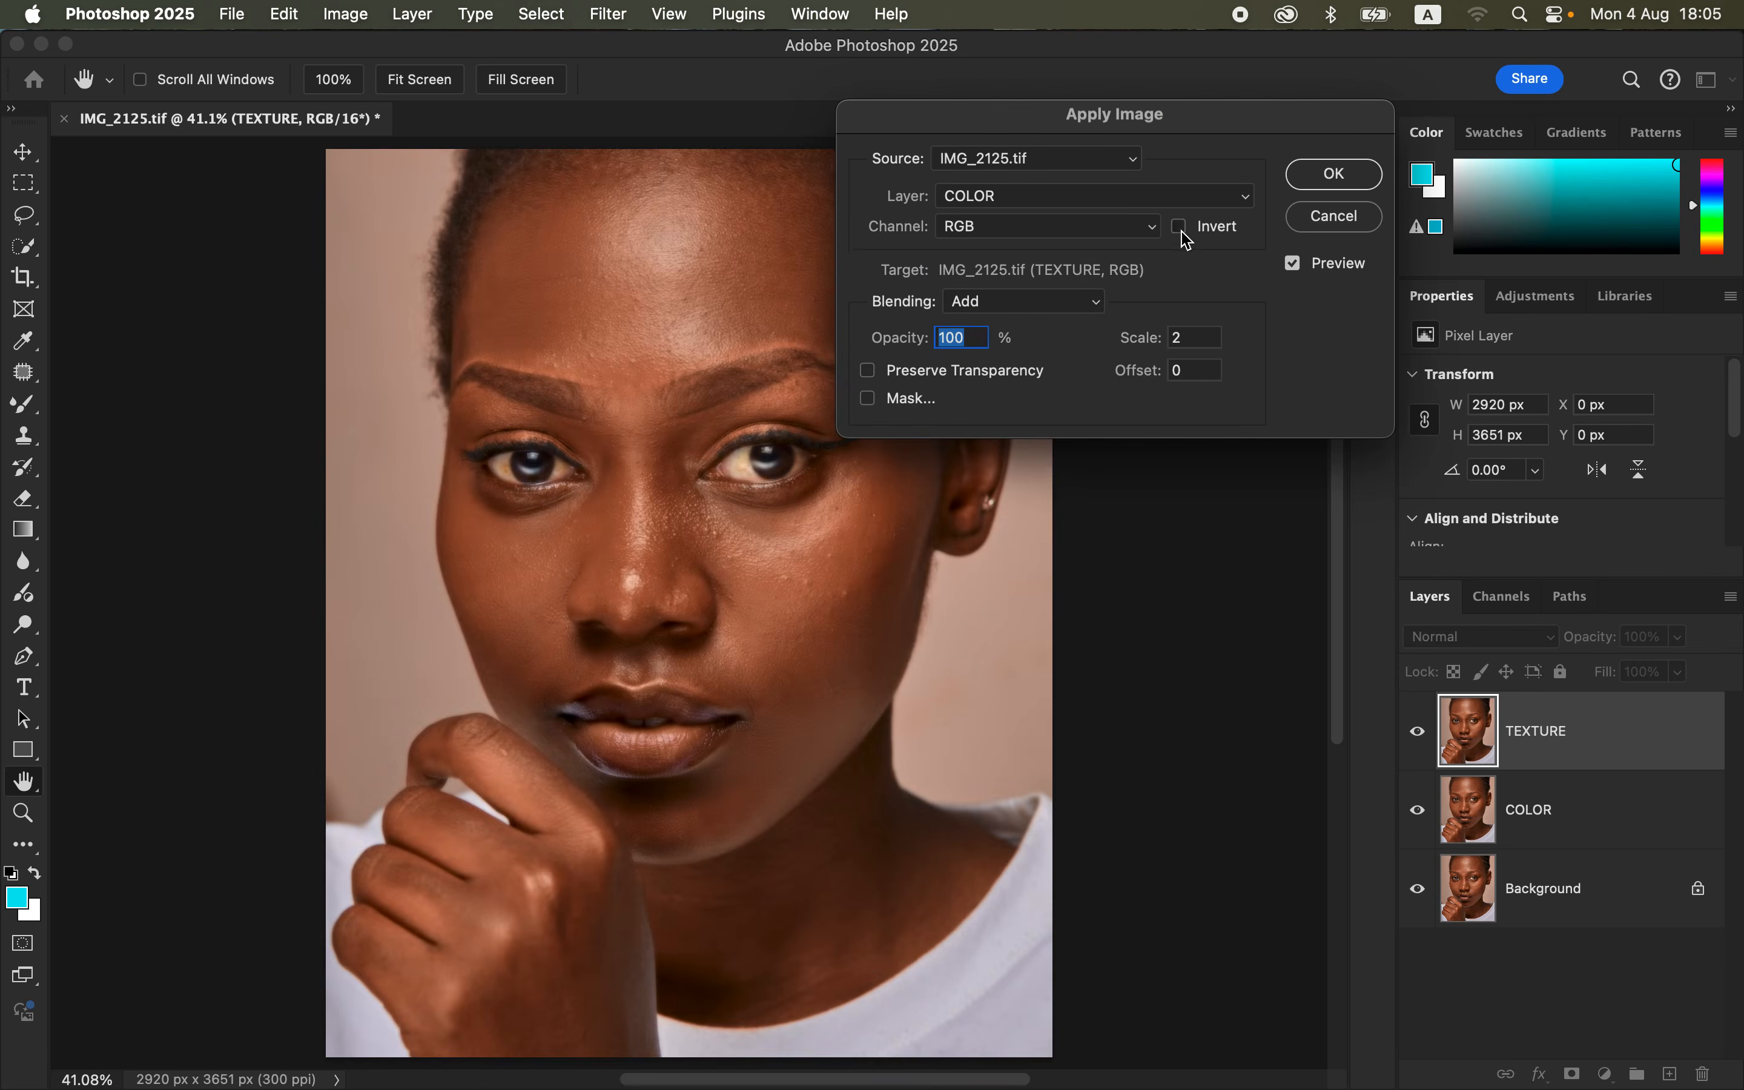
pyautogui.click(1180, 228)
pyautogui.click(1334, 174)
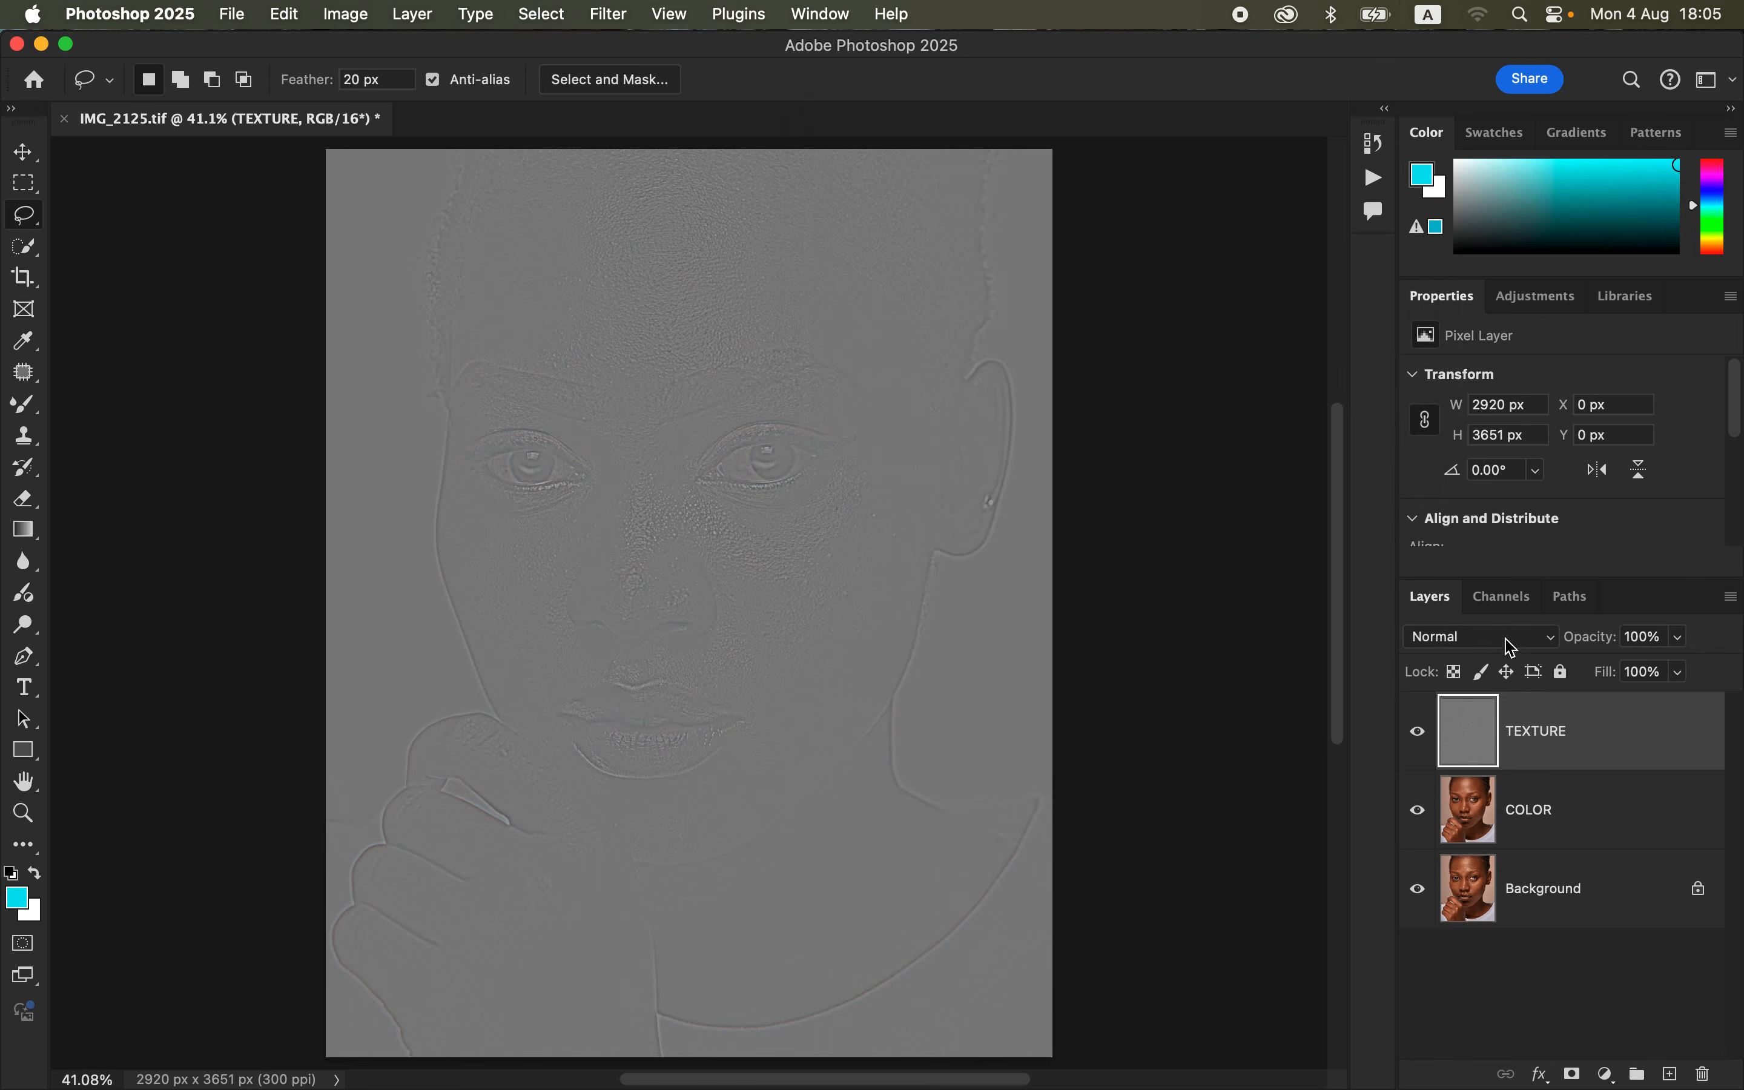
# - Set the TEXTURE layer's blend mode to Linear Light
pyautogui.click(1506, 639)
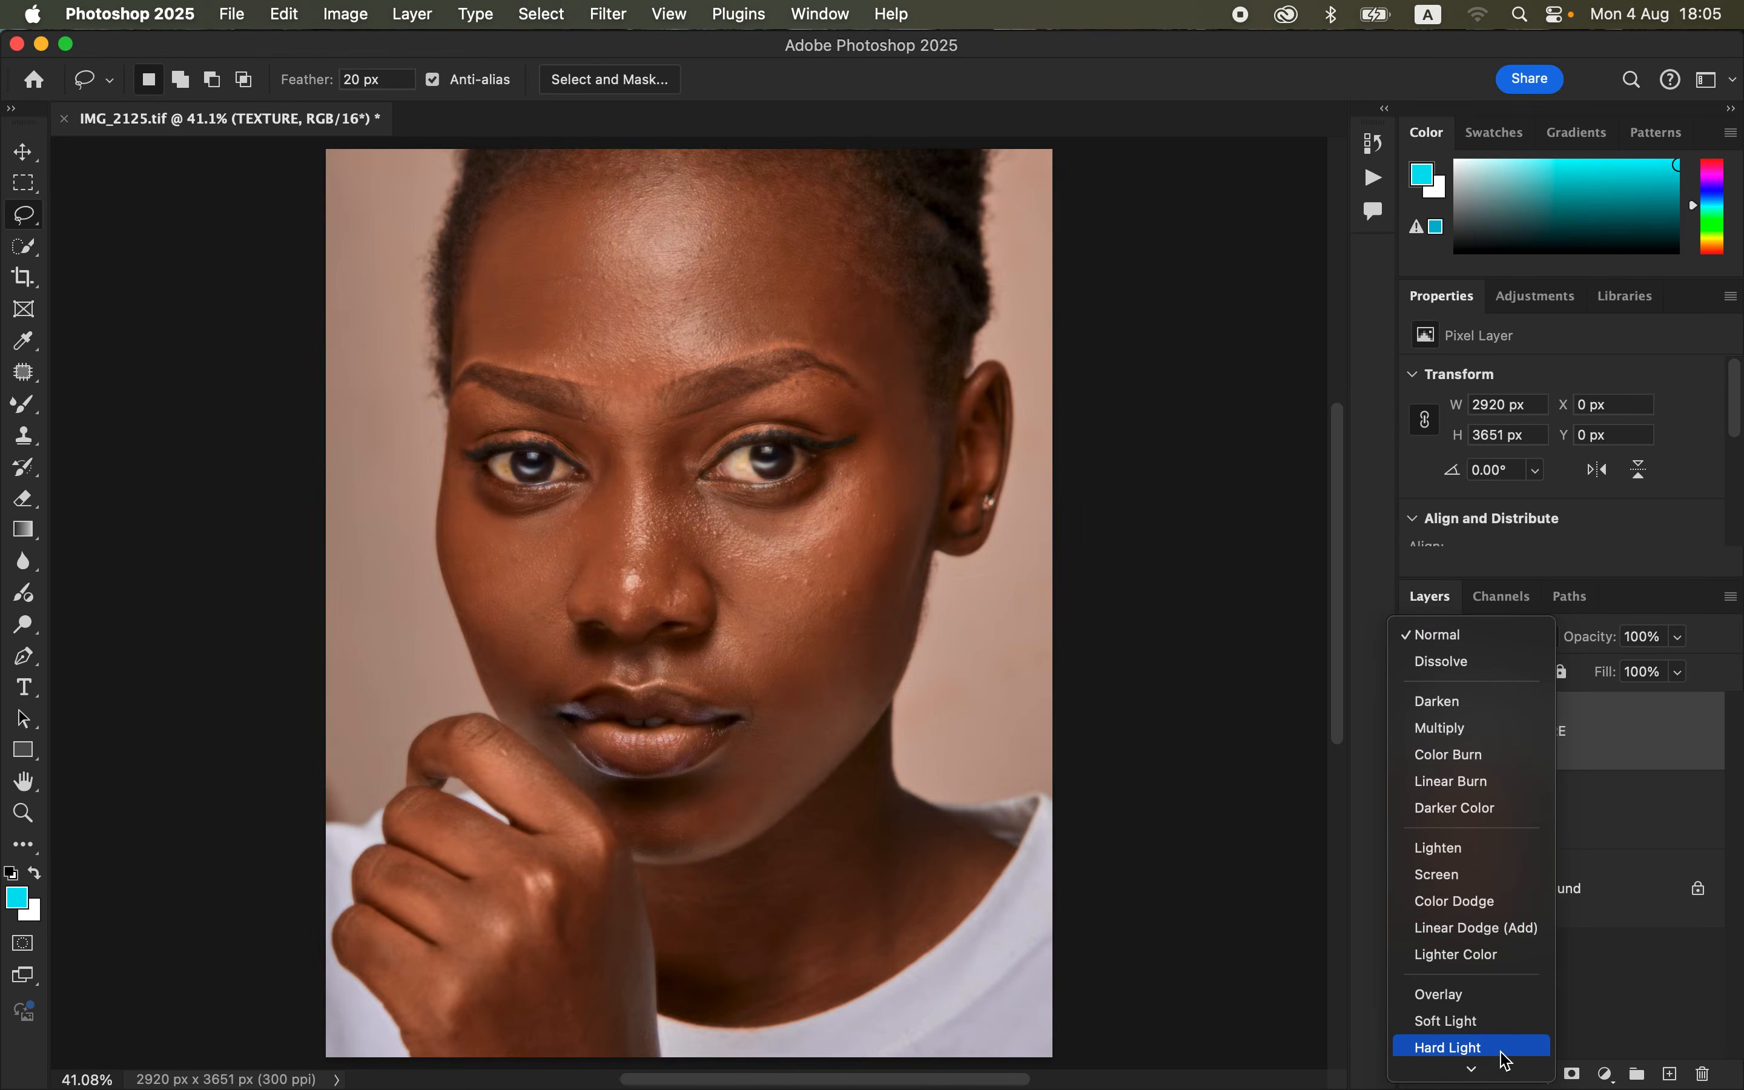
pyautogui.moveTo(1504, 1068)
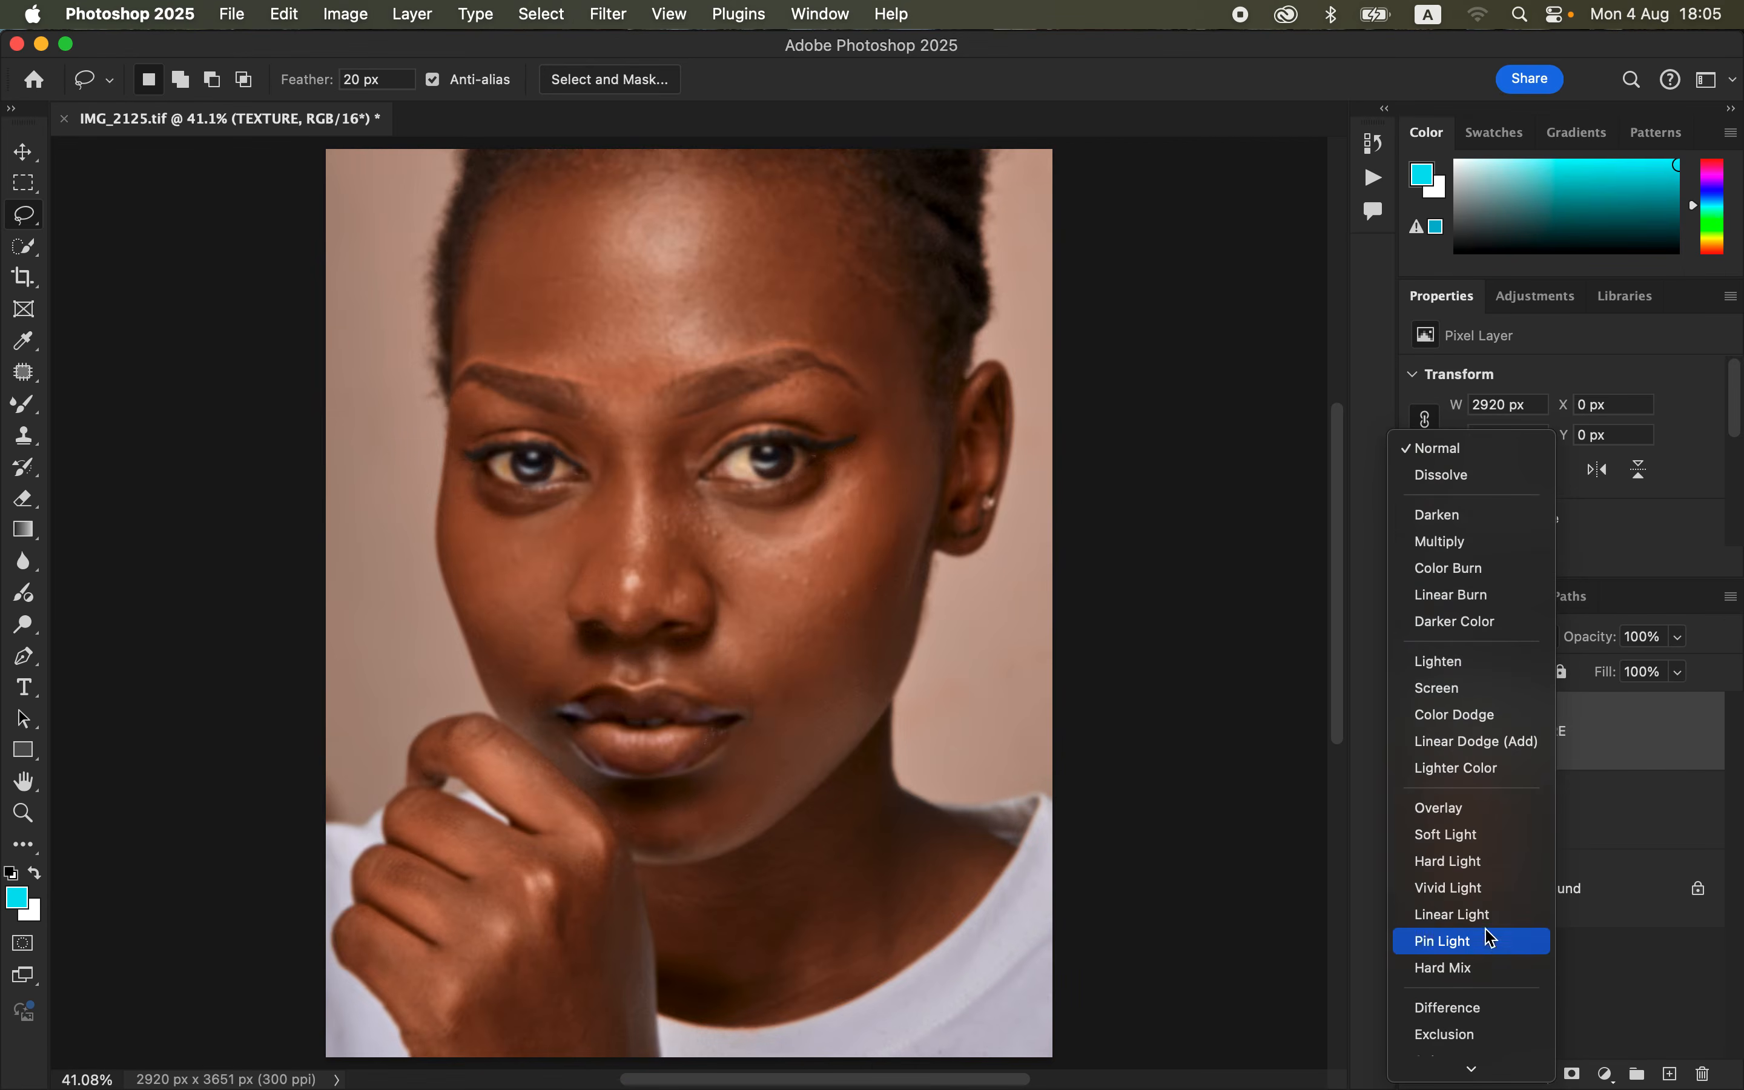
pyautogui.click(1487, 915)
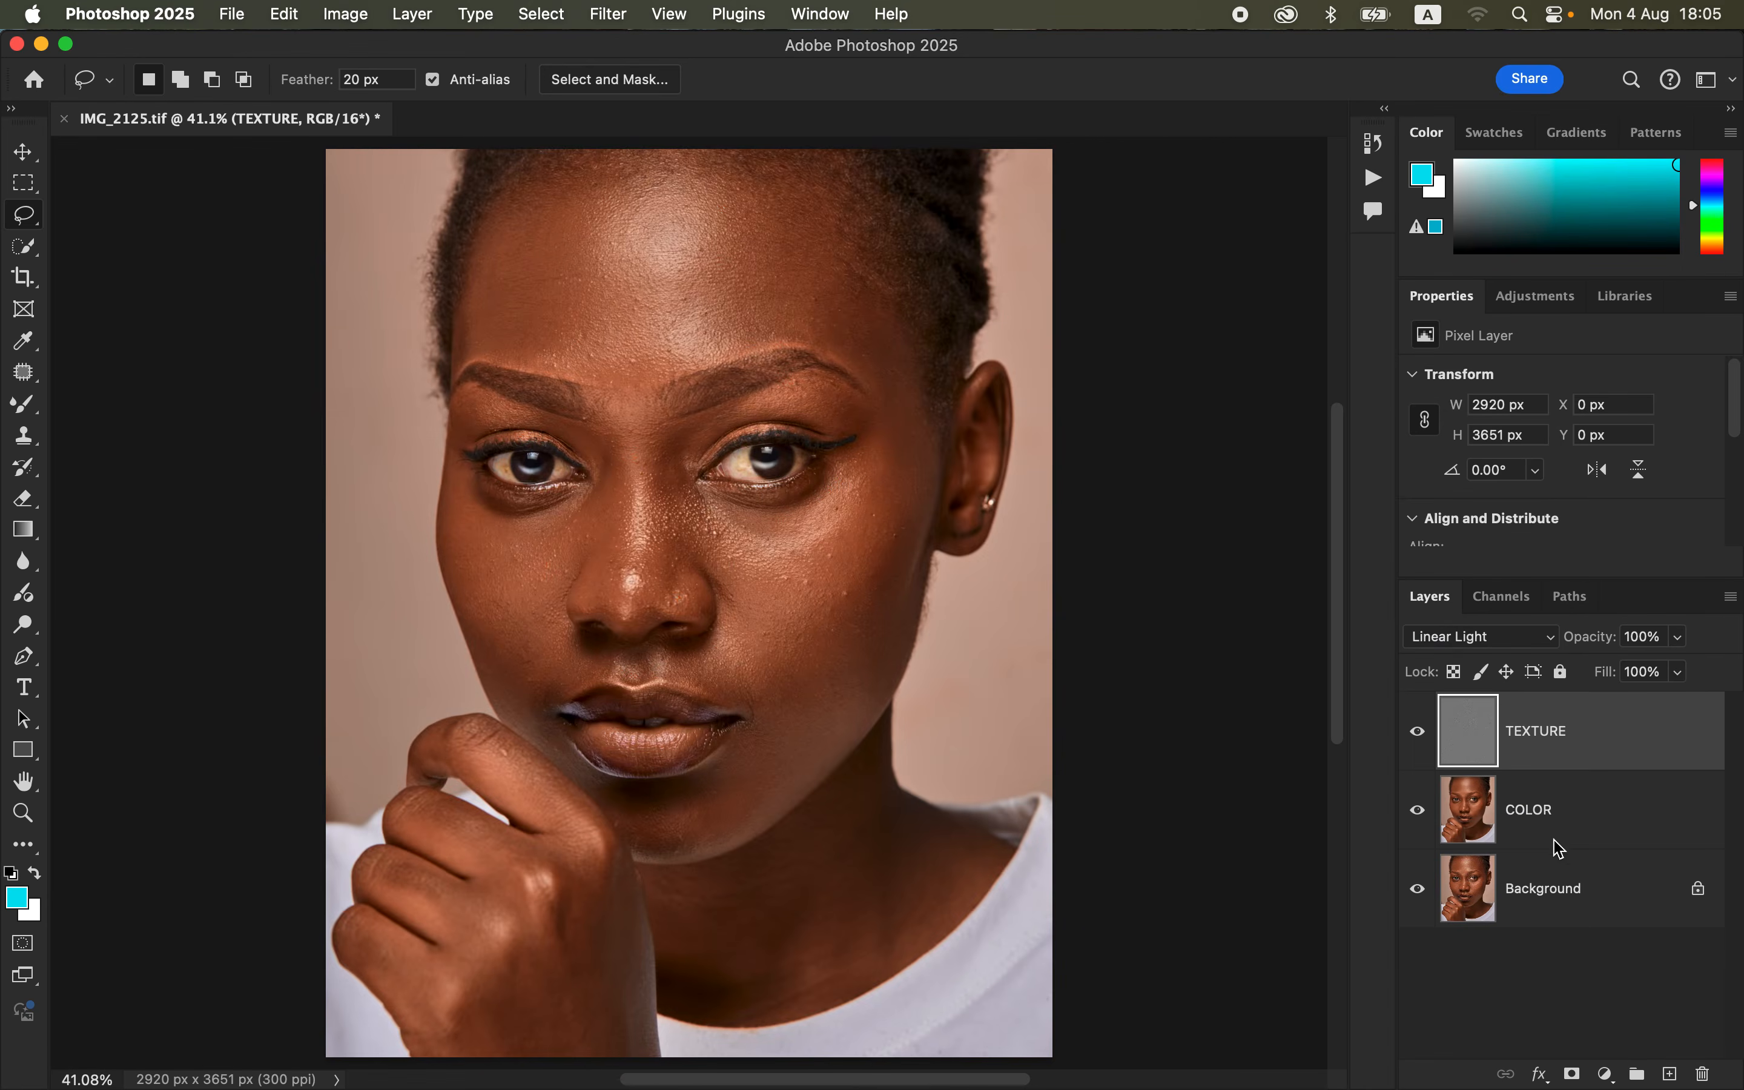
# - Group the TEXTURE and COLOR layers together and rename the group FS
pyautogui.keyDown('shift'); pyautogui.click(1603, 818); pyautogui.keyUp('shift')
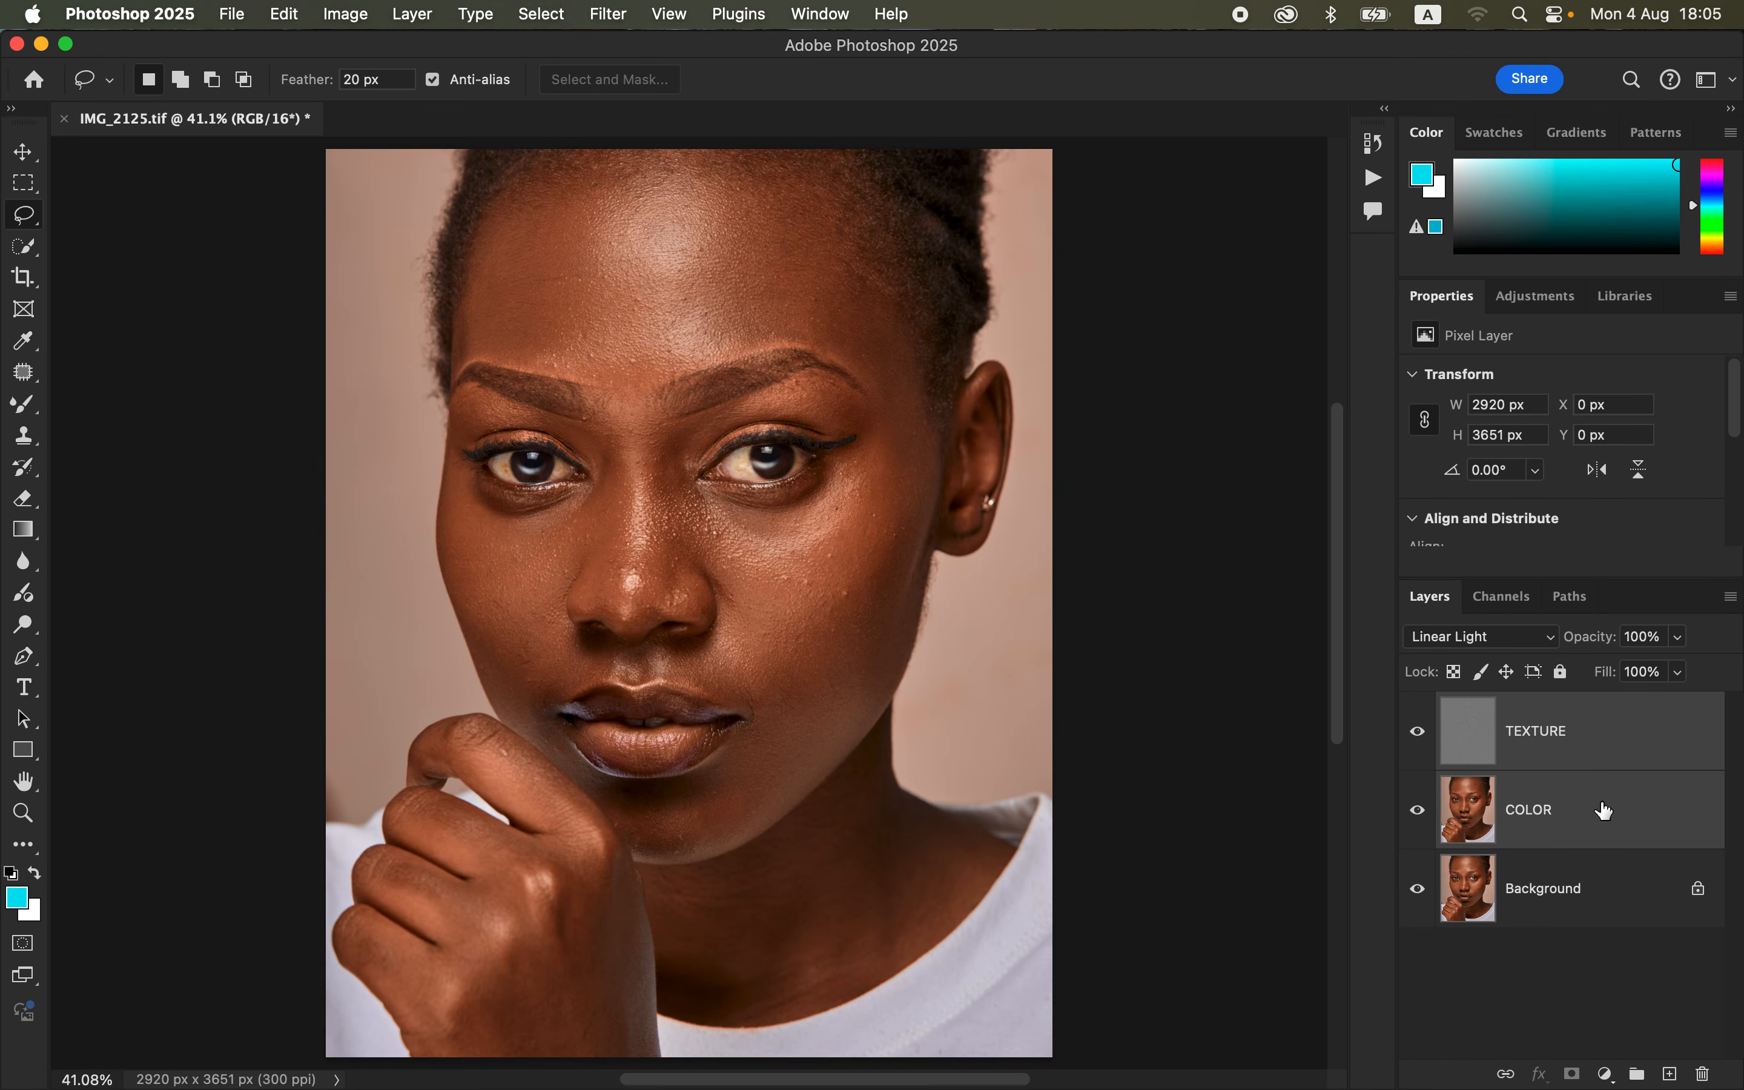
pyautogui.moveTo(1627, 763); pyautogui.dragTo(1637, 1074)
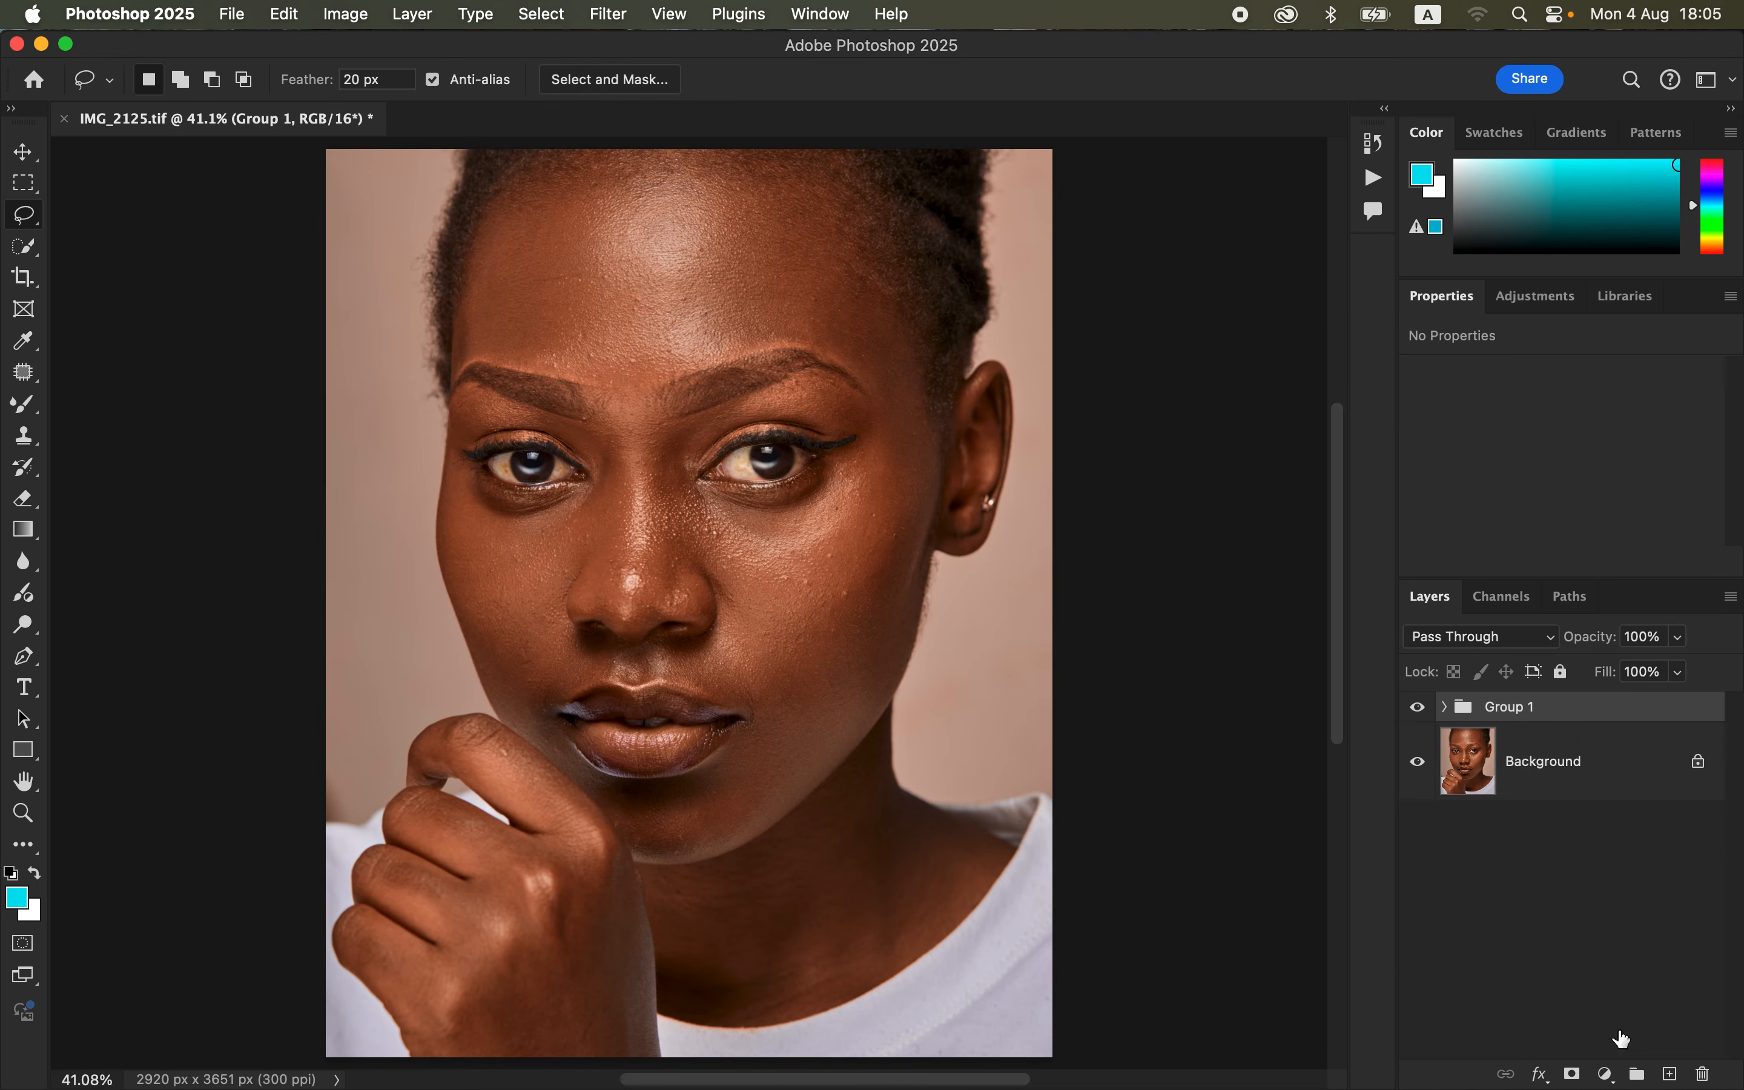
pyautogui.doubleClick(1524, 709)
pyautogui.press('capslock')
pyautogui.write('FS')
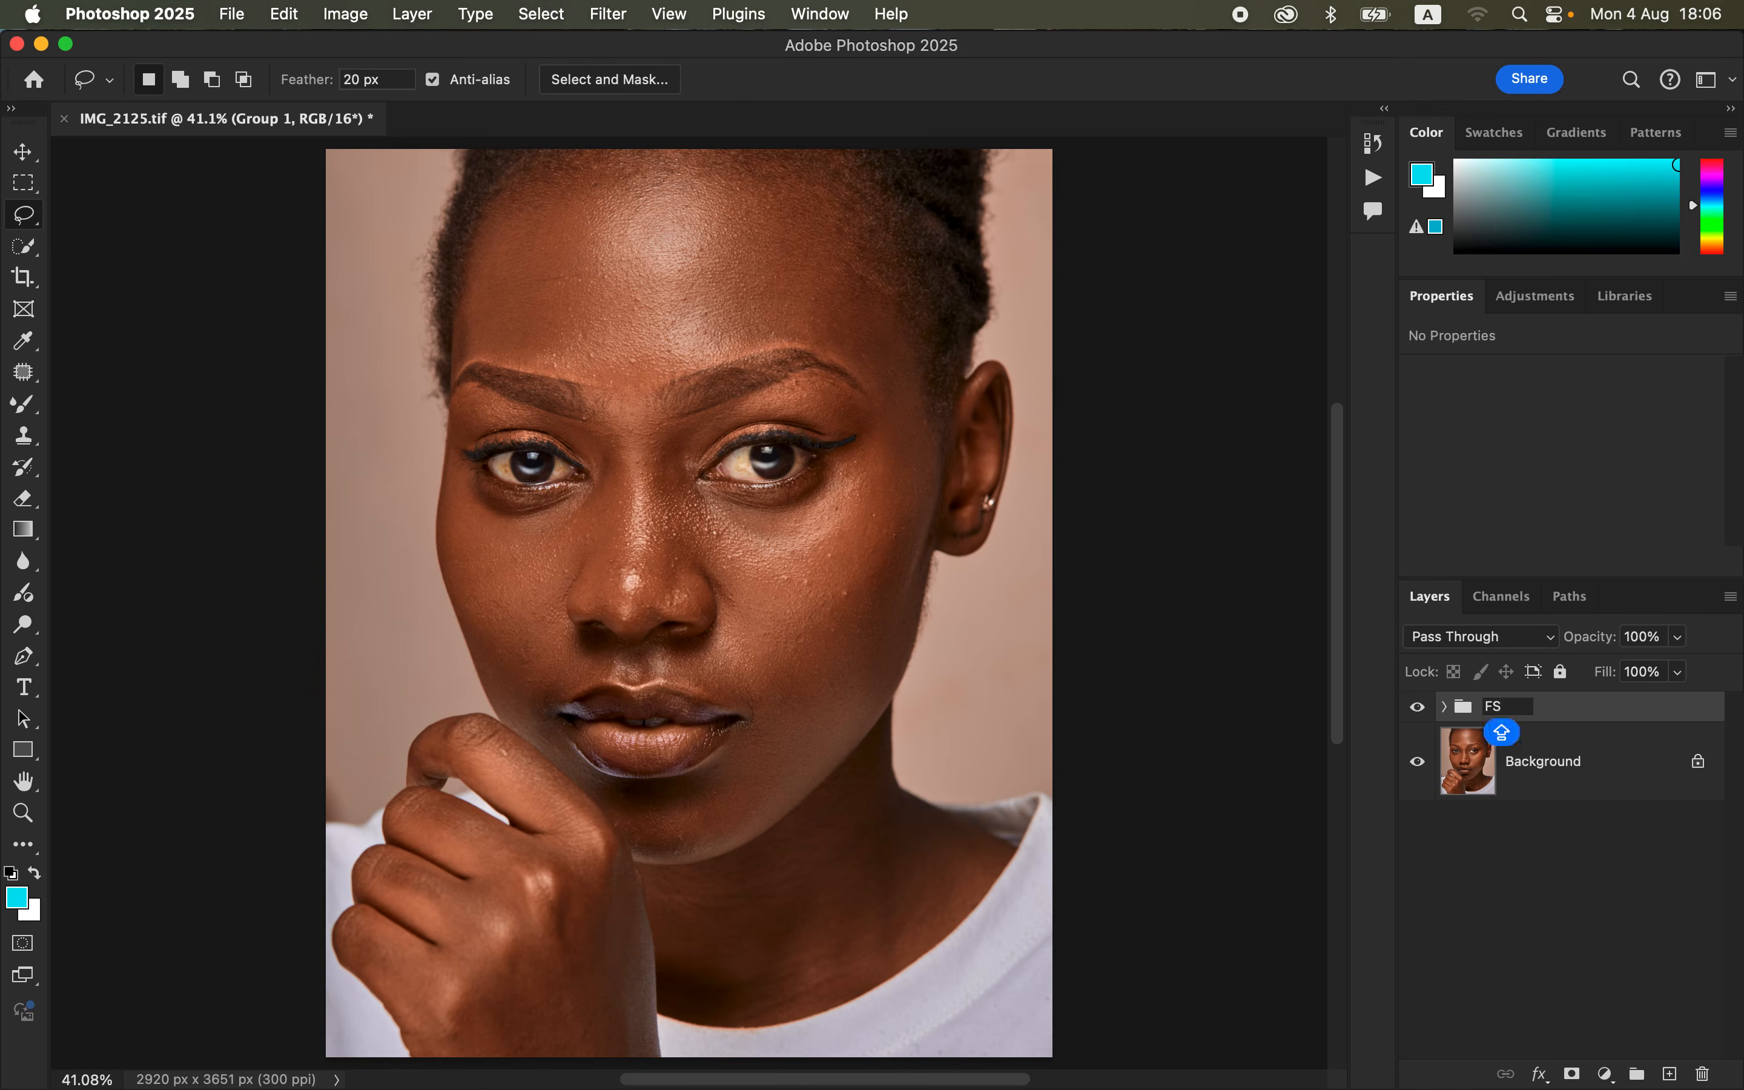
pyautogui.press('Return')
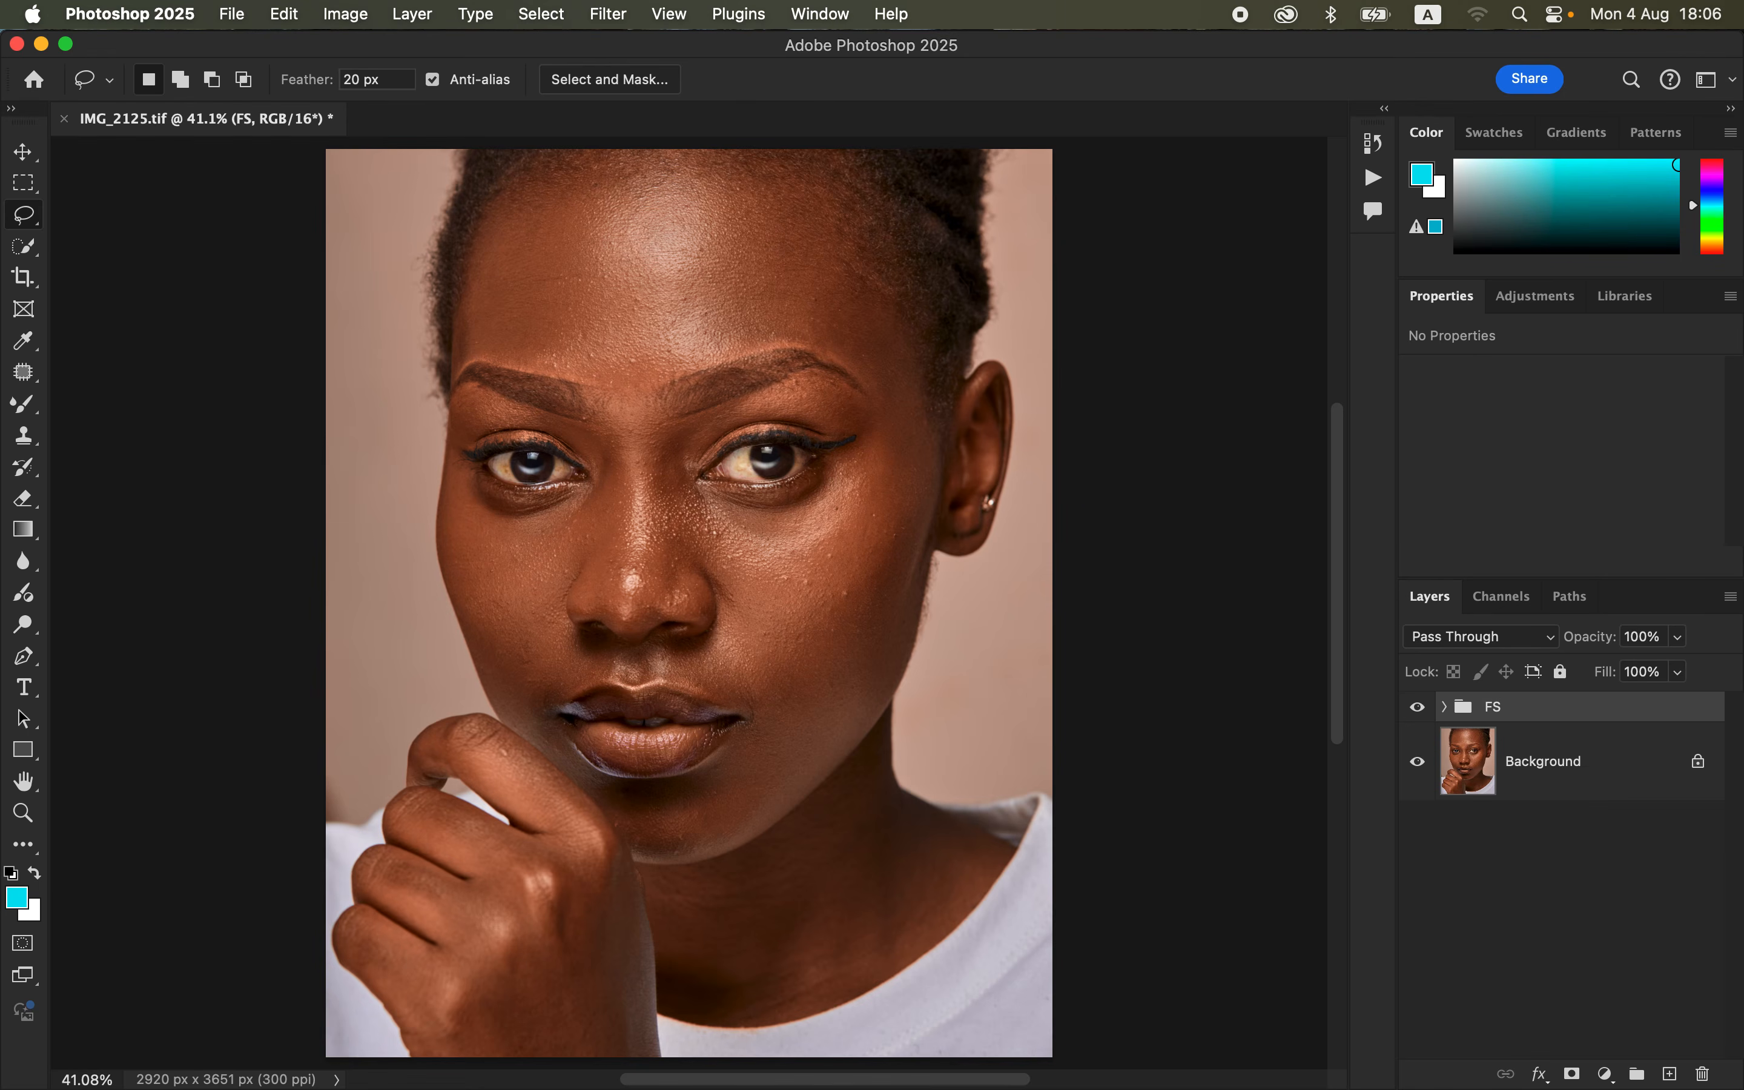
# - Expand the FS group, select the COLOR layer and hide the TEXTURE layer
pyautogui.click(1444, 708)
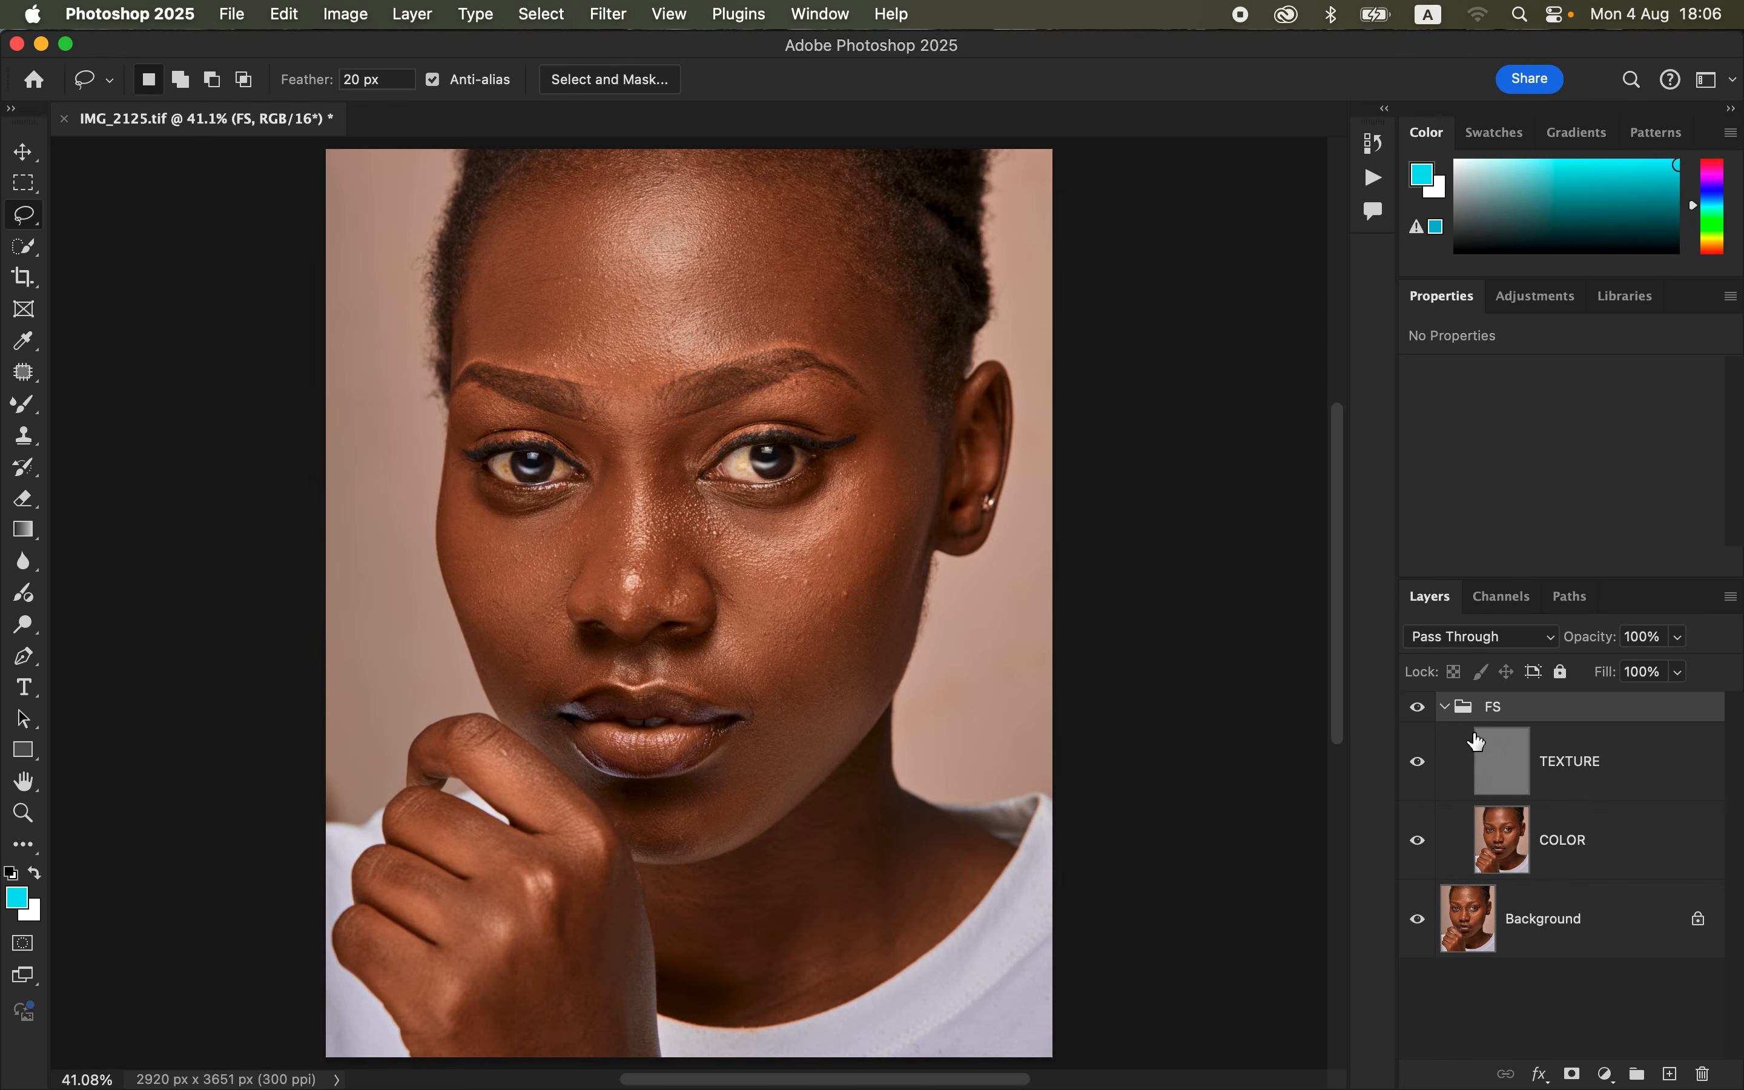
pyautogui.click(1591, 853)
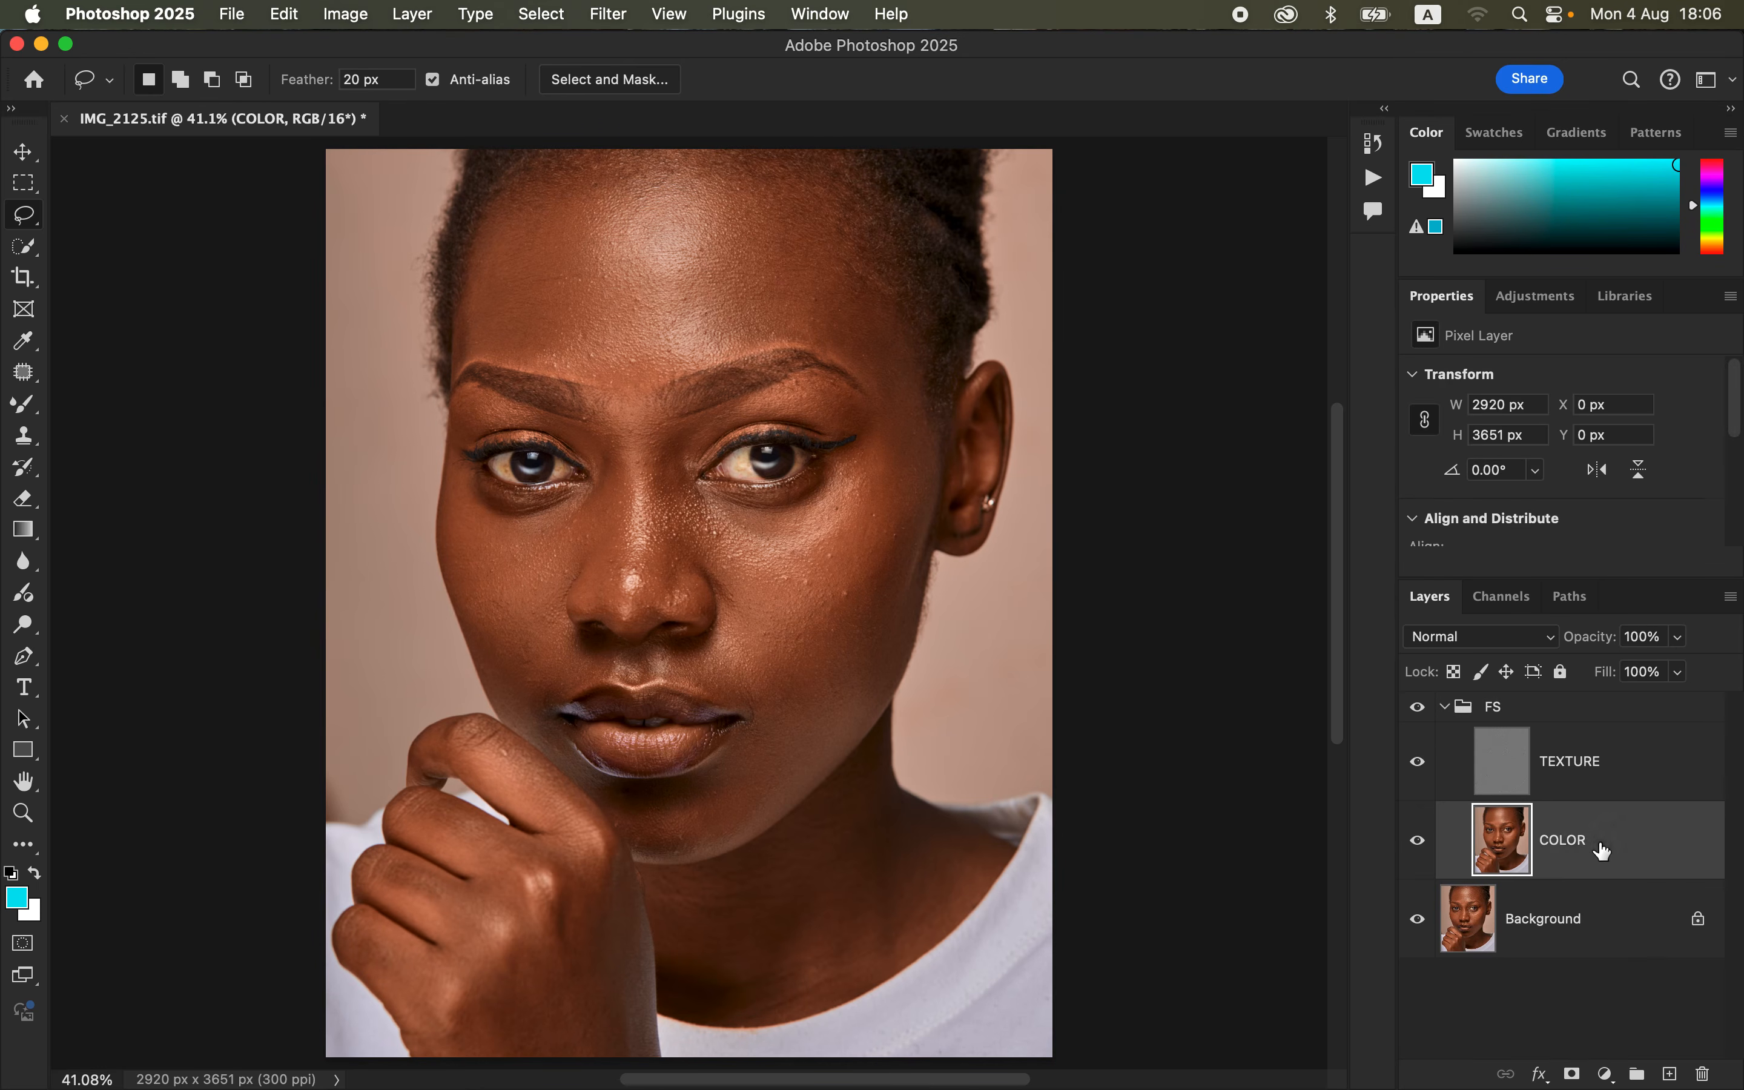
pyautogui.click(1418, 764)
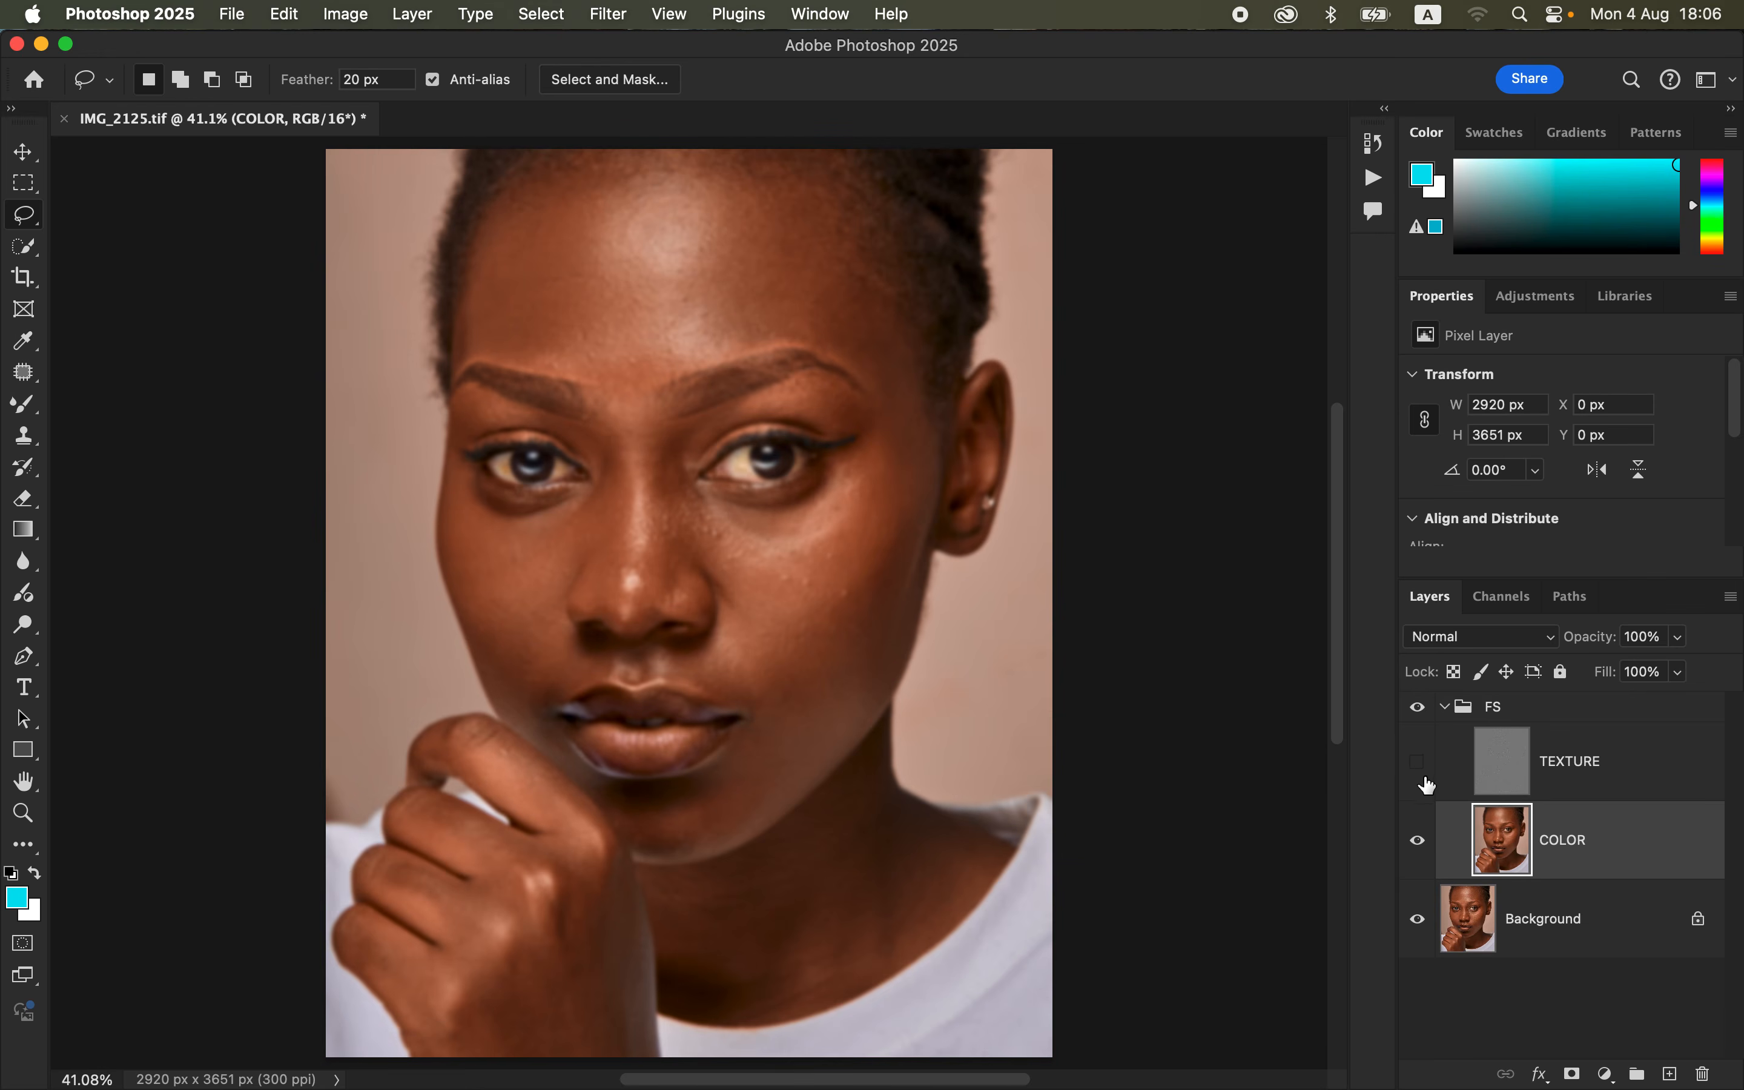
# - Activate the Mixer Brush tool and check its brush tip, size and hardness settings
pyautogui.click(25, 408)
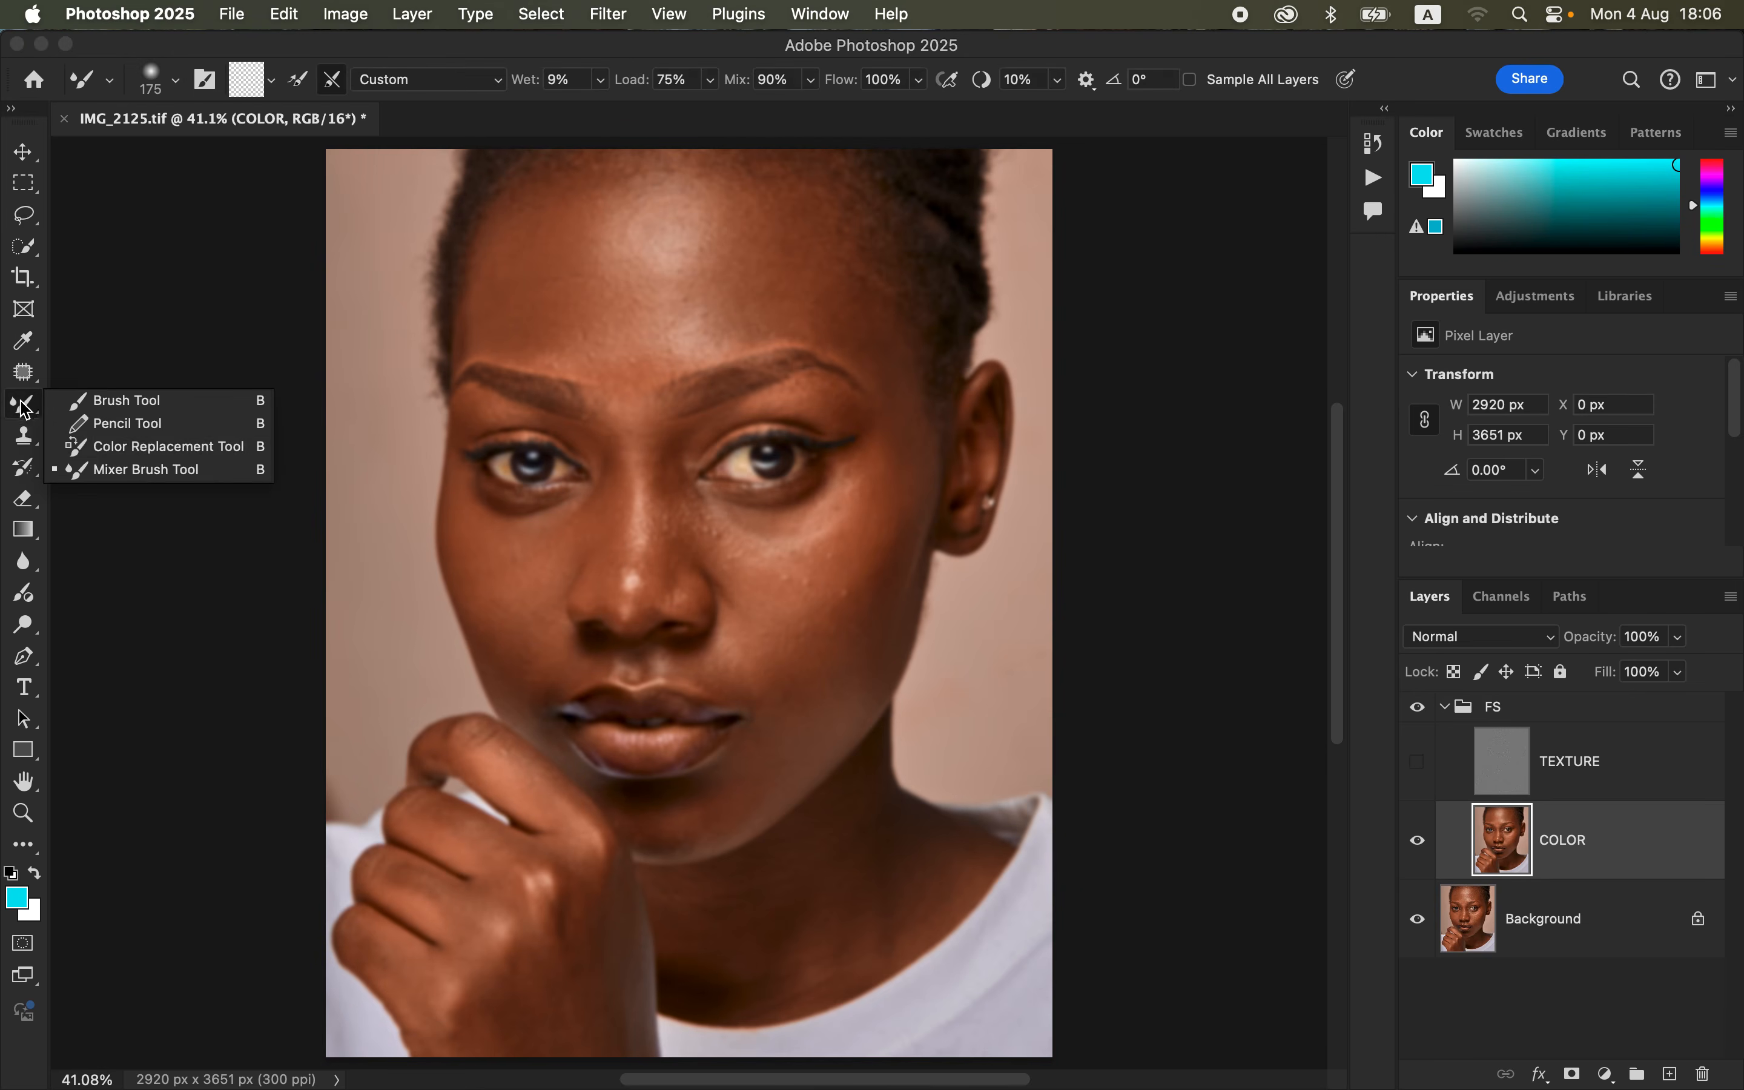
pyautogui.click(145, 470)
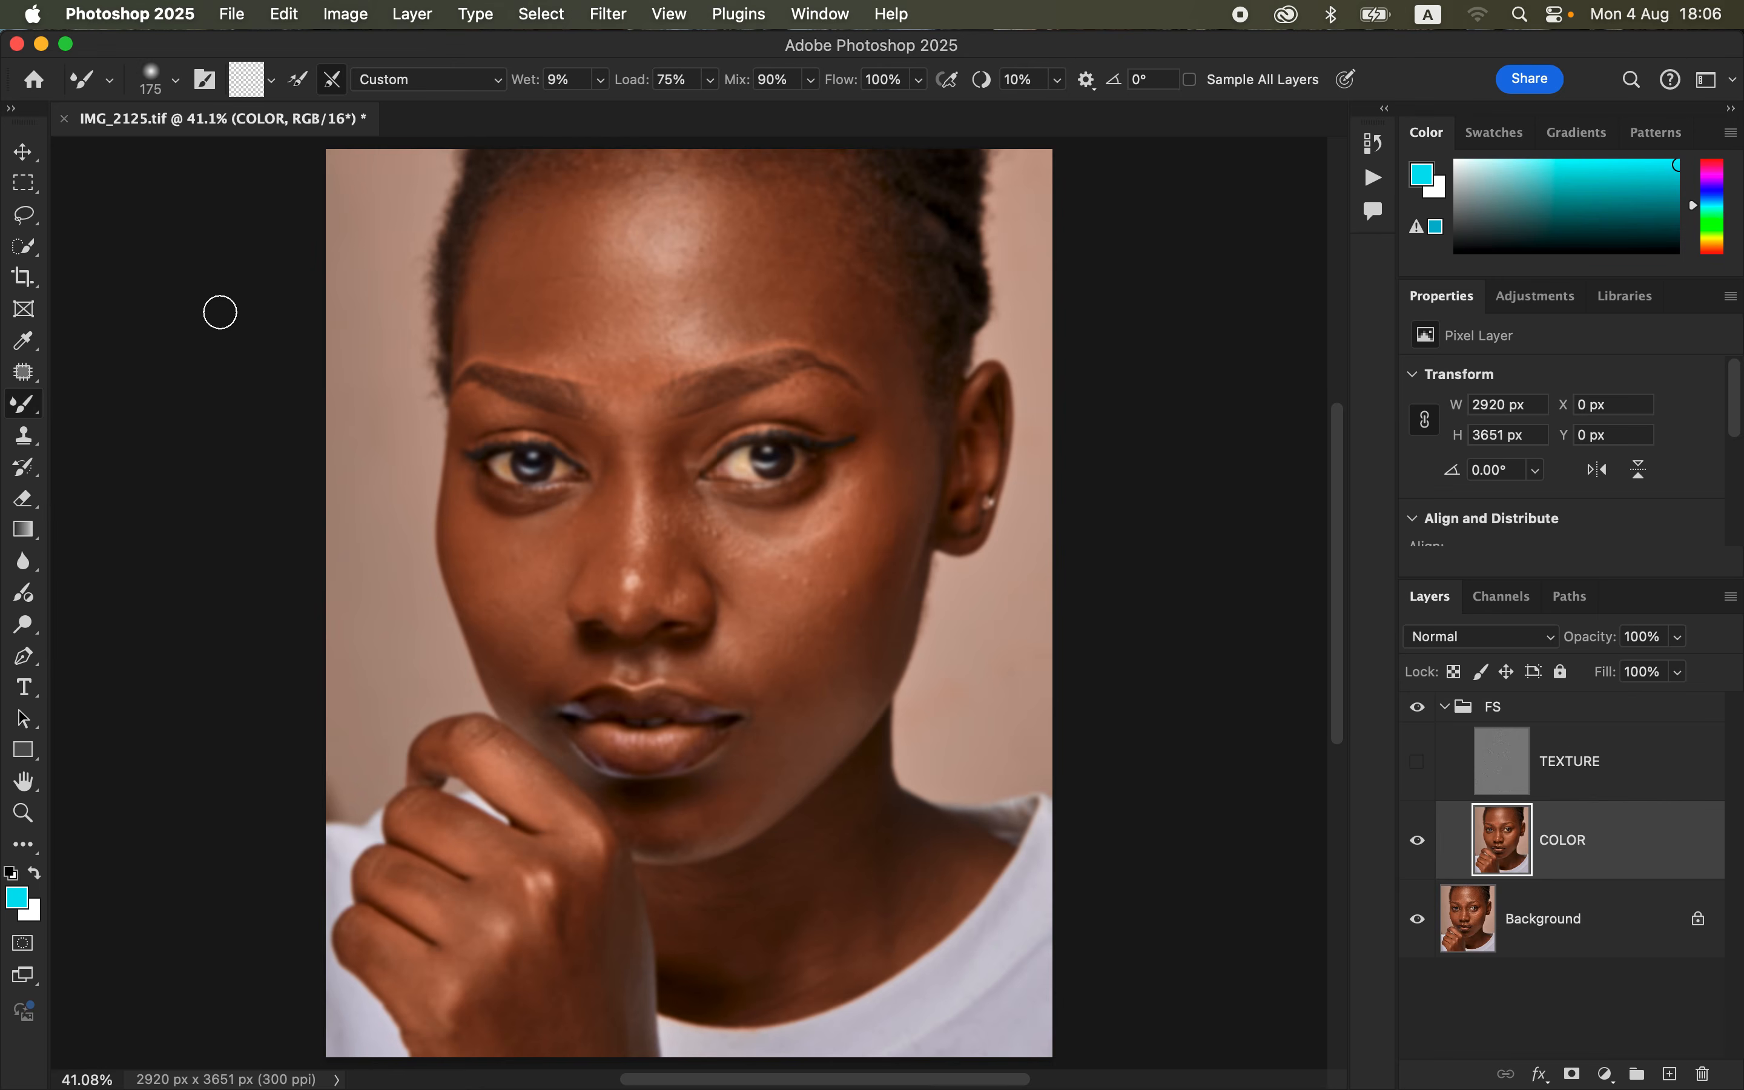
pyautogui.click(152, 77)
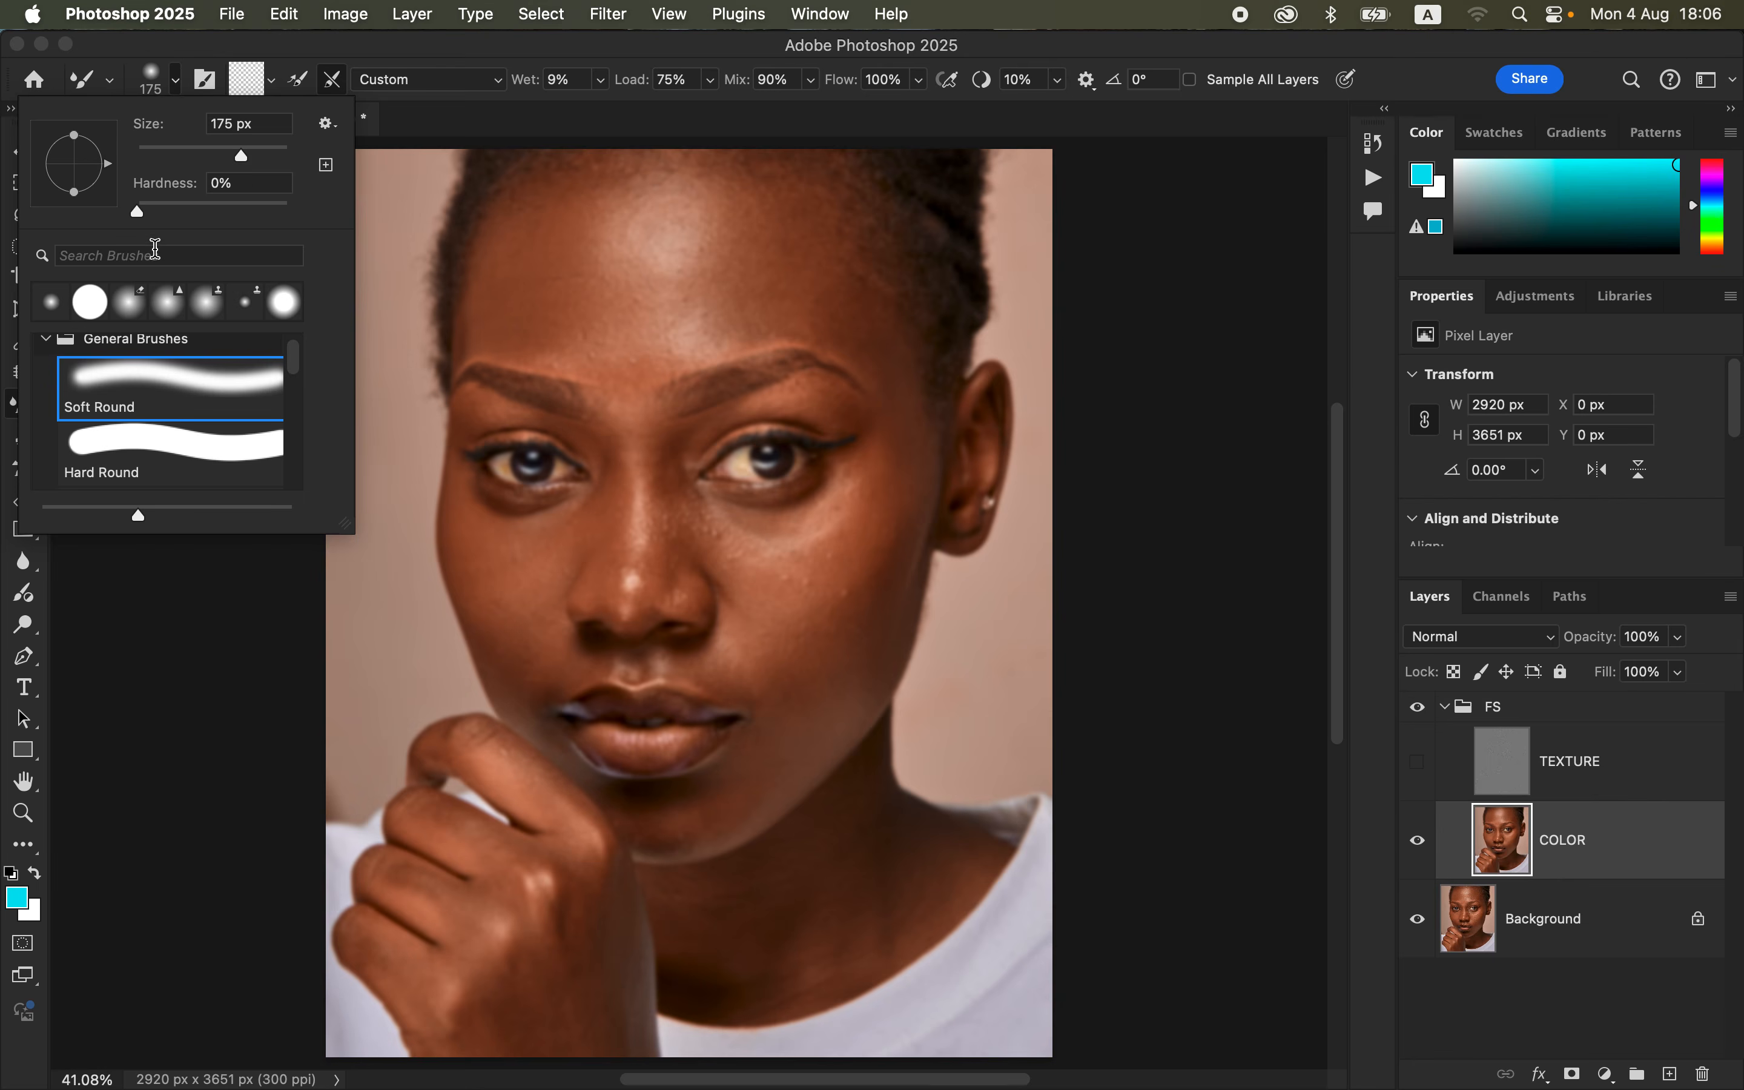
pyautogui.click(177, 82)
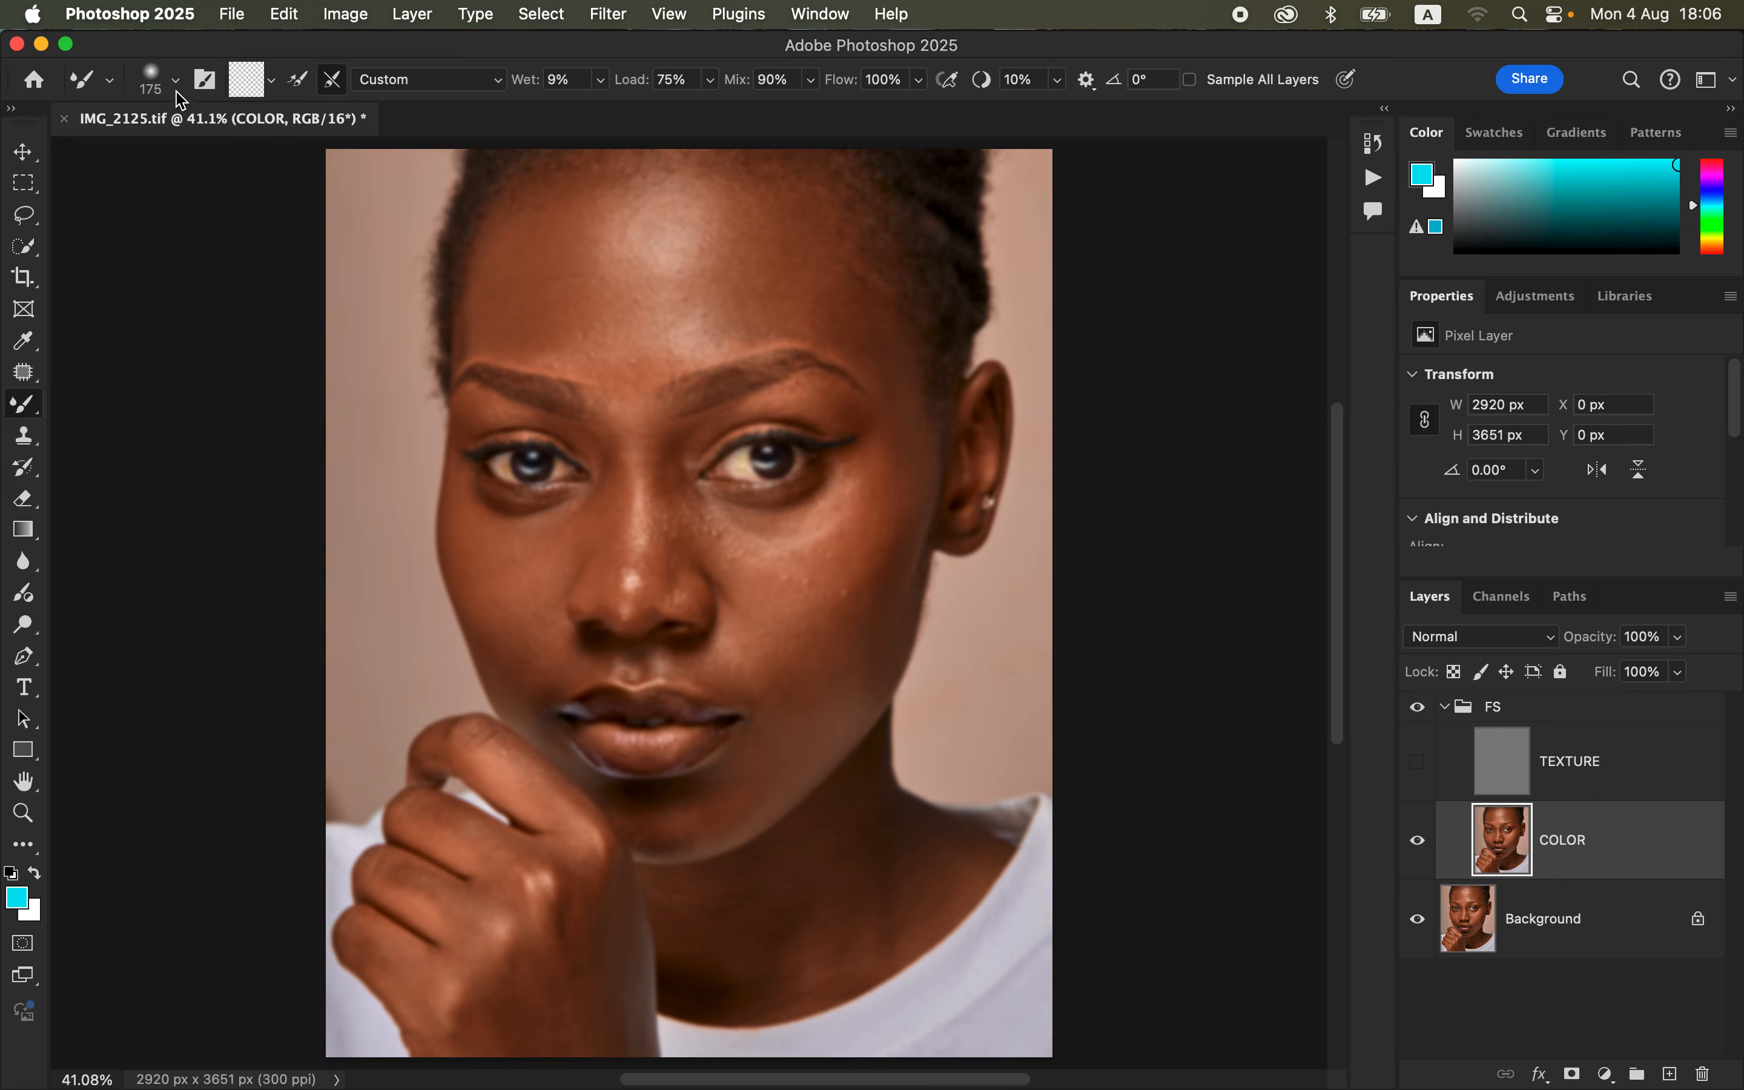
# - Smooth the forehead skin on the COLOR layer with the Mixer Brush at size 400
pyautogui.click(272, 80)
pyautogui.click(288, 136)
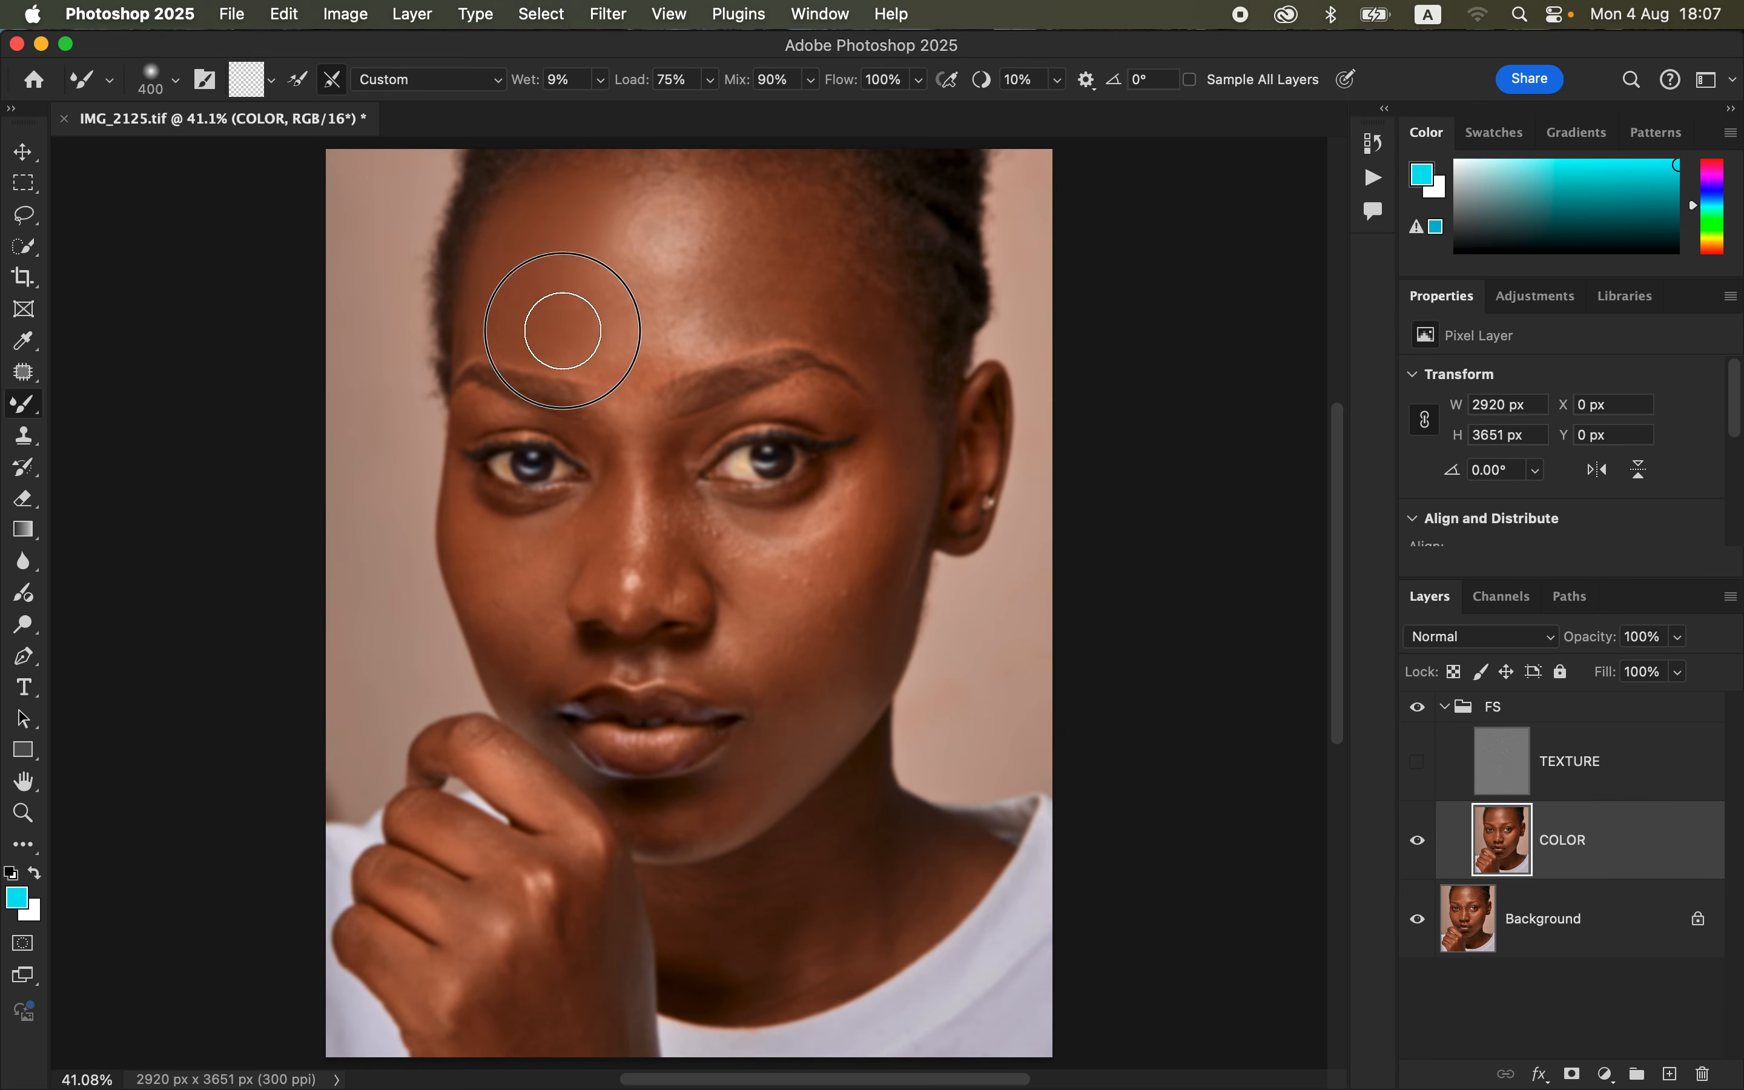
pyautogui.moveTo(583, 341)
pyautogui.mouseDown()
pyautogui.moveTo(564, 322)
pyautogui.moveTo(582, 222)
pyautogui.mouseUp()
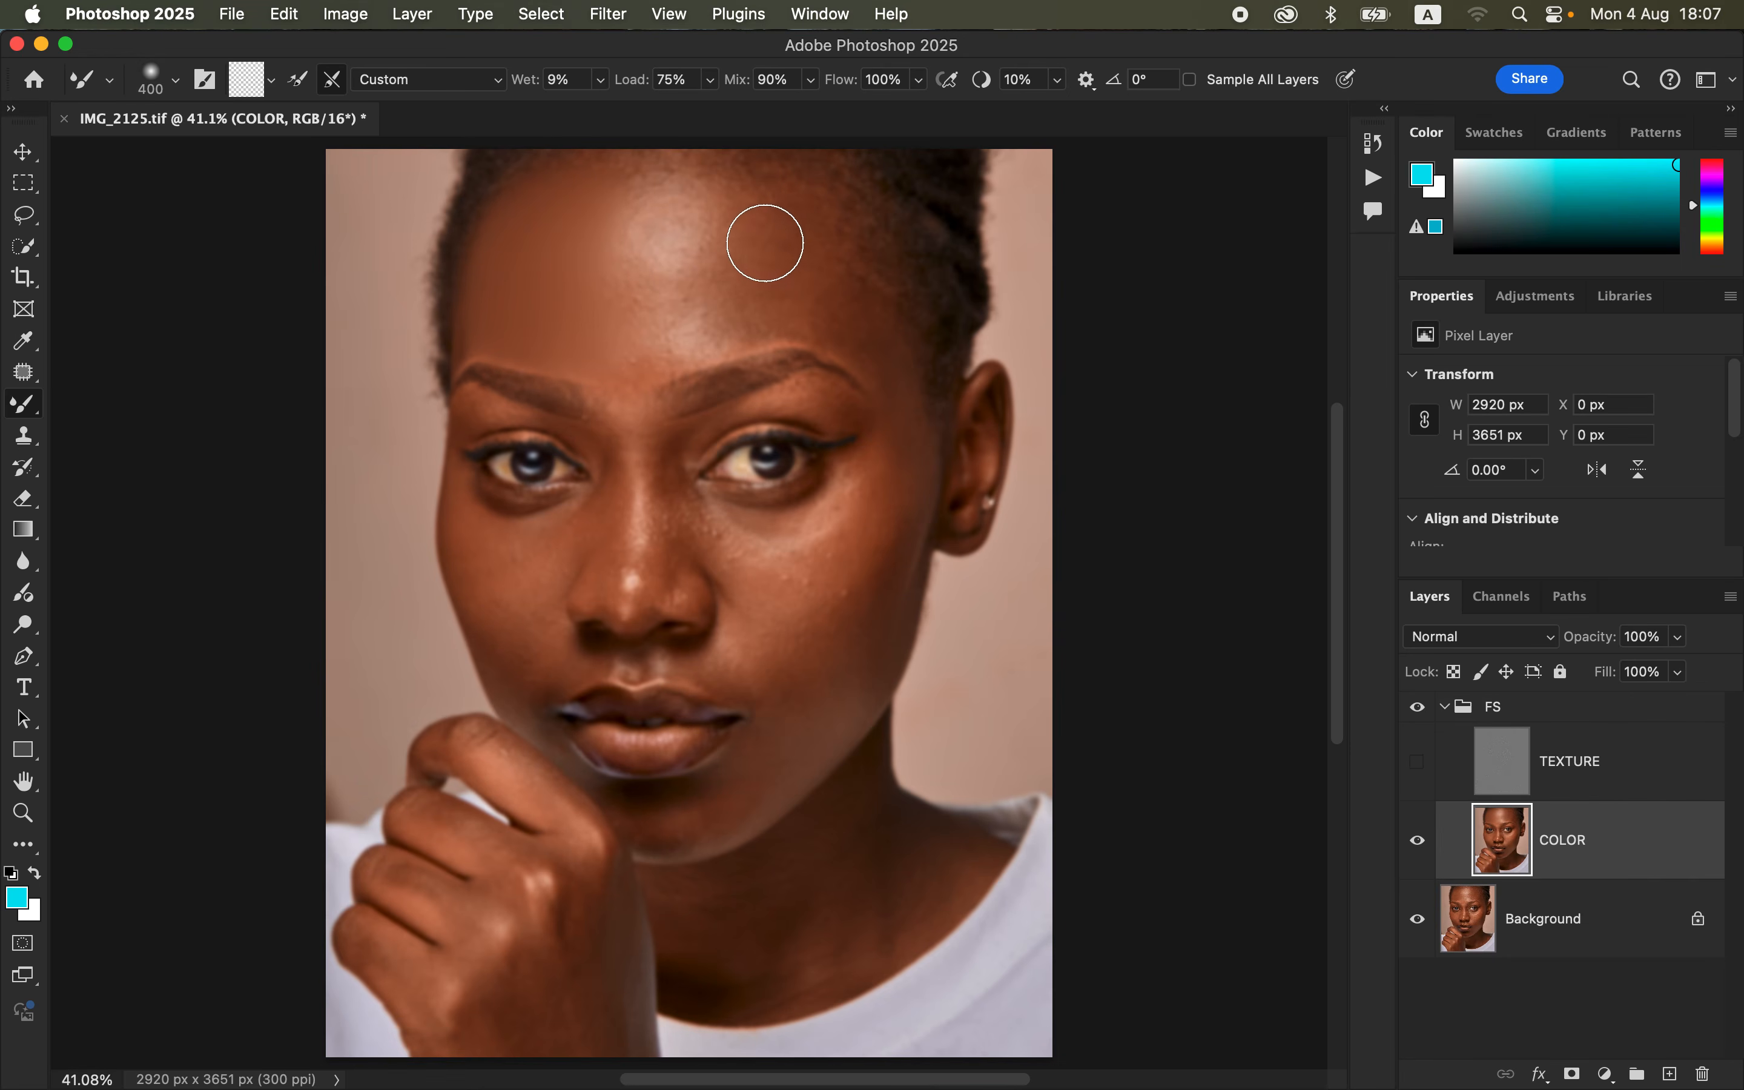
pyautogui.moveTo(751, 214)
pyautogui.mouseDown()
pyautogui.moveTo(750, 283)
pyautogui.moveTo(760, 271)
pyautogui.moveTo(739, 295)
pyautogui.moveTo(832, 283)
pyautogui.moveTo(783, 296)
pyautogui.moveTo(815, 291)
pyautogui.moveTo(857, 321)
pyautogui.moveTo(828, 257)
pyautogui.moveTo(828, 274)
pyautogui.moveTo(785, 273)
pyautogui.moveTo(725, 326)
pyautogui.moveTo(770, 268)
pyautogui.moveTo(763, 220)
pyautogui.moveTo(861, 351)
pyautogui.moveTo(859, 332)
pyautogui.moveTo(897, 360)
pyautogui.moveTo(791, 294)
pyautogui.moveTo(818, 304)
pyautogui.moveTo(832, 314)
pyautogui.moveTo(769, 304)
pyautogui.mouseUp()
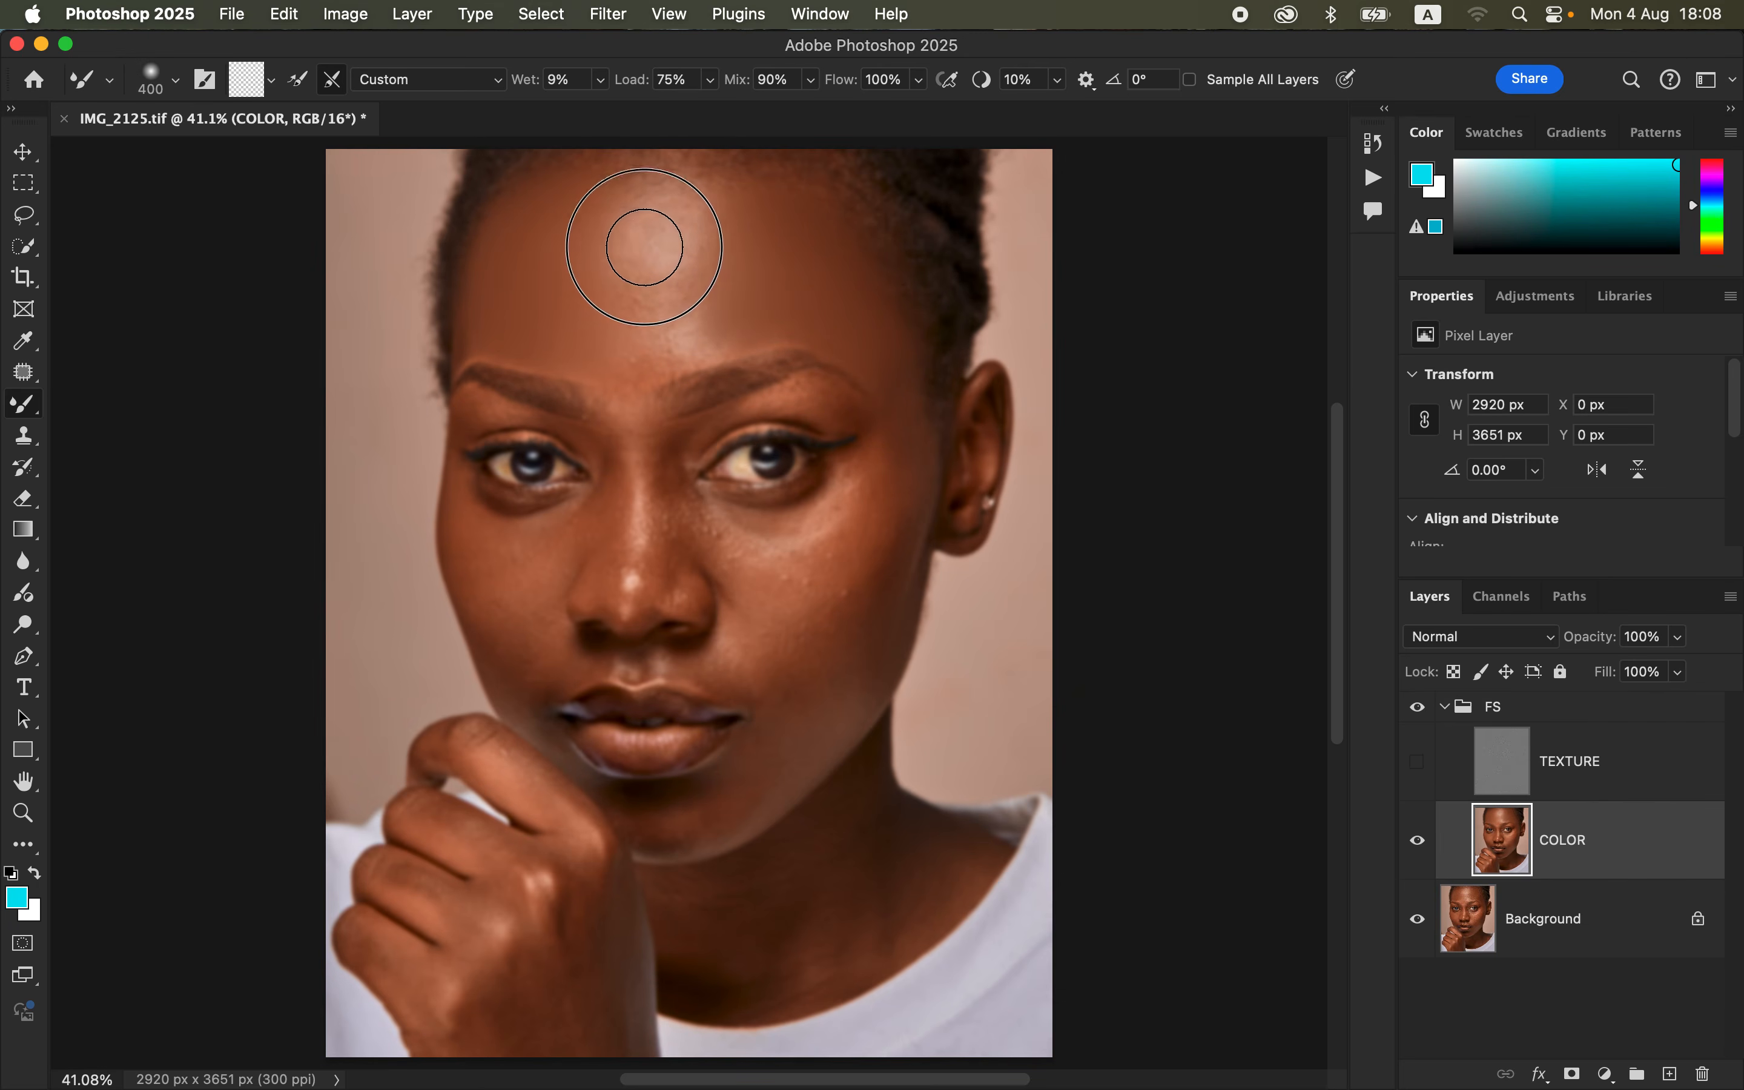
pyautogui.moveTo(661, 328)
pyautogui.mouseDown()
pyautogui.moveTo(642, 342)
pyautogui.moveTo(642, 262)
pyautogui.moveTo(630, 377)
pyautogui.mouseUp()
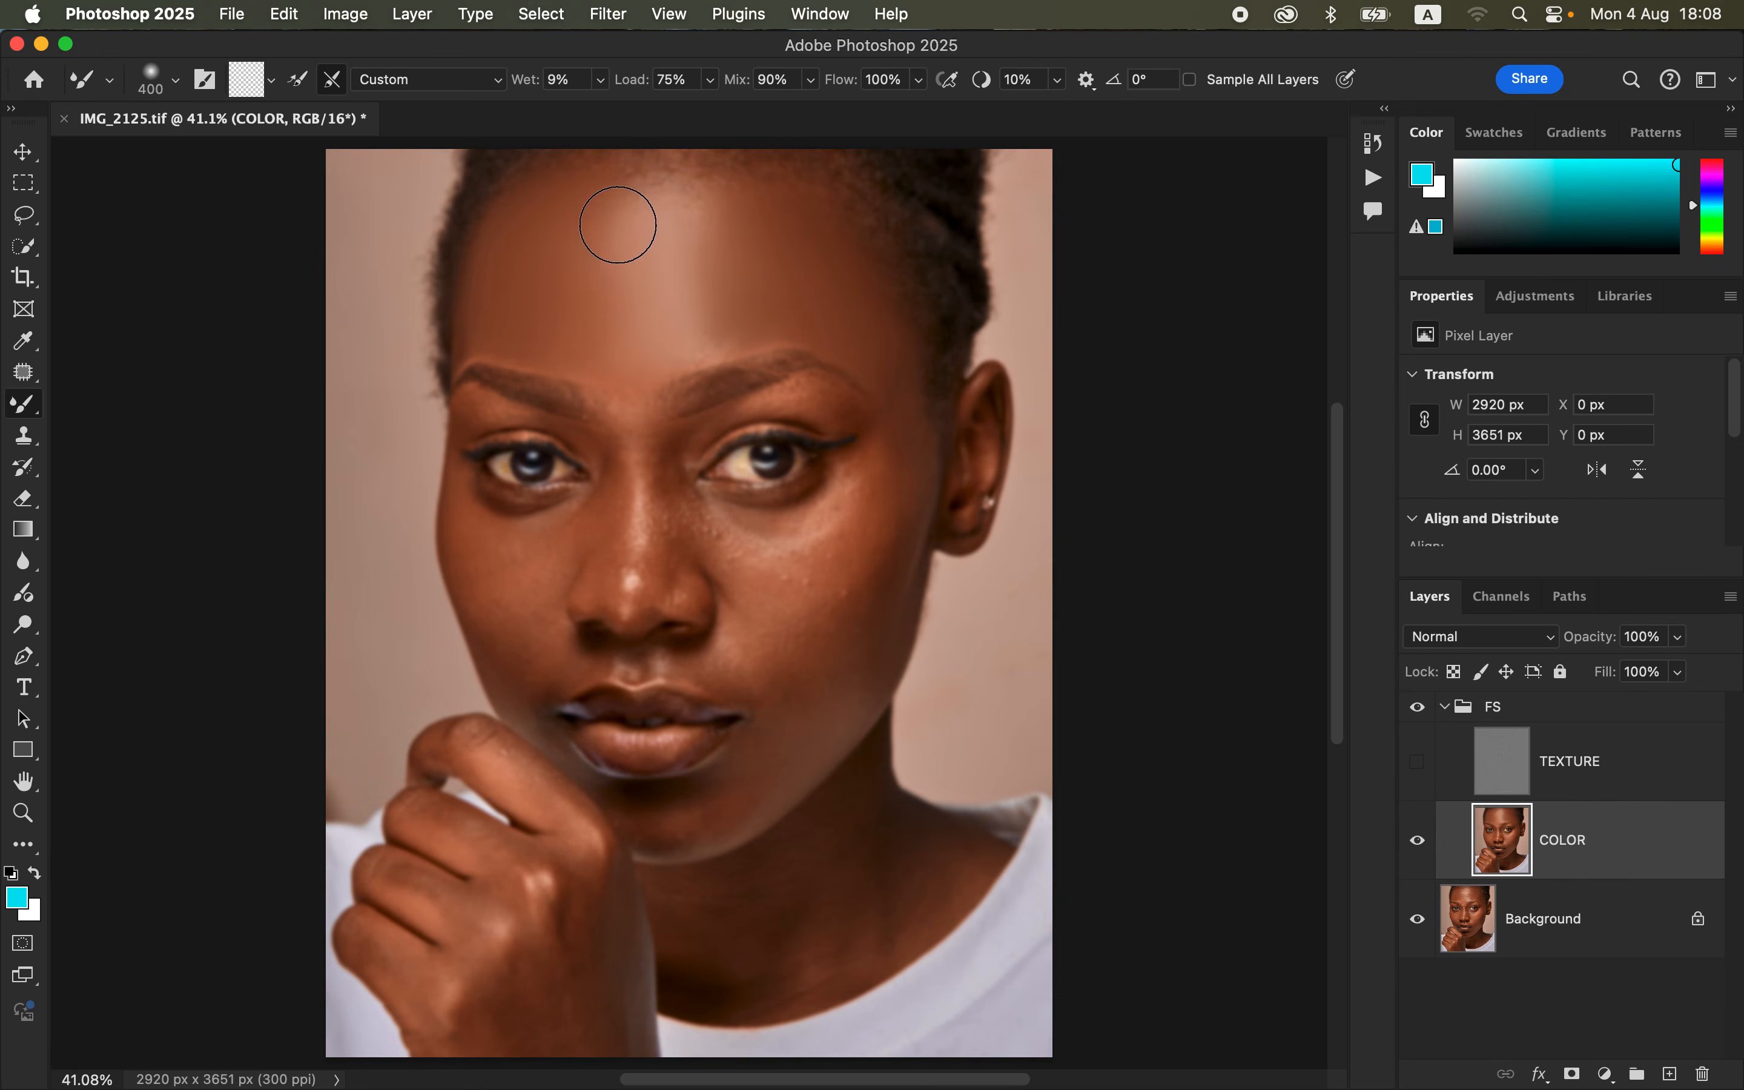
# - Blend the skin of both cheeks, between the eyebrows and around the mouth, reducing the Mixer Brush to size 250
pyautogui.moveTo(617, 213)
pyautogui.mouseDown()
pyautogui.moveTo(614, 265)
pyautogui.moveTo(686, 225)
pyautogui.moveTo(712, 292)
pyautogui.moveTo(713, 253)
pyautogui.moveTo(659, 223)
pyautogui.moveTo(603, 222)
pyautogui.moveTo(576, 194)
pyautogui.moveTo(619, 194)
pyautogui.moveTo(720, 310)
pyautogui.moveTo(634, 342)
pyautogui.moveTo(622, 370)
pyautogui.moveTo(517, 302)
pyautogui.moveTo(486, 306)
pyautogui.moveTo(678, 318)
pyautogui.moveTo(705, 310)
pyautogui.moveTo(720, 265)
pyautogui.moveTo(759, 253)
pyautogui.moveTo(926, 351)
pyautogui.moveTo(903, 389)
pyautogui.moveTo(887, 362)
pyautogui.moveTo(852, 479)
pyautogui.moveTo(801, 538)
pyautogui.moveTo(771, 508)
pyautogui.moveTo(767, 534)
pyautogui.moveTo(798, 546)
pyautogui.moveTo(859, 491)
pyautogui.moveTo(810, 550)
pyautogui.moveTo(728, 556)
pyautogui.moveTo(778, 577)
pyautogui.moveTo(869, 497)
pyautogui.moveTo(891, 428)
pyautogui.moveTo(882, 541)
pyautogui.moveTo(814, 642)
pyautogui.moveTo(841, 584)
pyautogui.moveTo(785, 594)
pyautogui.moveTo(755, 573)
pyautogui.moveTo(836, 545)
pyautogui.moveTo(817, 635)
pyautogui.moveTo(874, 604)
pyautogui.moveTo(763, 760)
pyautogui.moveTo(638, 825)
pyautogui.moveTo(767, 761)
pyautogui.moveTo(891, 530)
pyautogui.moveTo(903, 400)
pyautogui.moveTo(891, 487)
pyautogui.moveTo(763, 553)
pyautogui.moveTo(768, 605)
pyautogui.moveTo(721, 682)
pyautogui.moveTo(744, 689)
pyautogui.moveTo(788, 656)
pyautogui.moveTo(770, 701)
pyautogui.moveTo(880, 475)
pyautogui.moveTo(903, 366)
pyautogui.moveTo(678, 553)
pyautogui.moveTo(486, 569)
pyautogui.moveTo(472, 539)
pyautogui.moveTo(537, 535)
pyautogui.moveTo(498, 603)
pyautogui.moveTo(537, 545)
pyautogui.moveTo(465, 526)
pyautogui.moveTo(475, 503)
pyautogui.moveTo(498, 603)
pyautogui.moveTo(534, 591)
pyautogui.moveTo(507, 583)
pyautogui.moveTo(509, 631)
pyautogui.moveTo(530, 631)
pyautogui.moveTo(521, 677)
pyautogui.mouseUp()
pyautogui.moveTo(548, 544)
pyautogui.mouseDown()
pyautogui.moveTo(562, 522)
pyautogui.moveTo(573, 535)
pyautogui.mouseUp()
pyautogui.moveTo(628, 438)
pyautogui.mouseDown()
pyautogui.moveTo(631, 388)
pyautogui.moveTo(619, 404)
pyautogui.mouseUp()
pyautogui.moveTo(761, 520)
pyautogui.mouseDown()
pyautogui.moveTo(737, 565)
pyautogui.moveTo(764, 615)
pyautogui.moveTo(733, 659)
pyautogui.moveTo(765, 716)
pyautogui.mouseUp()
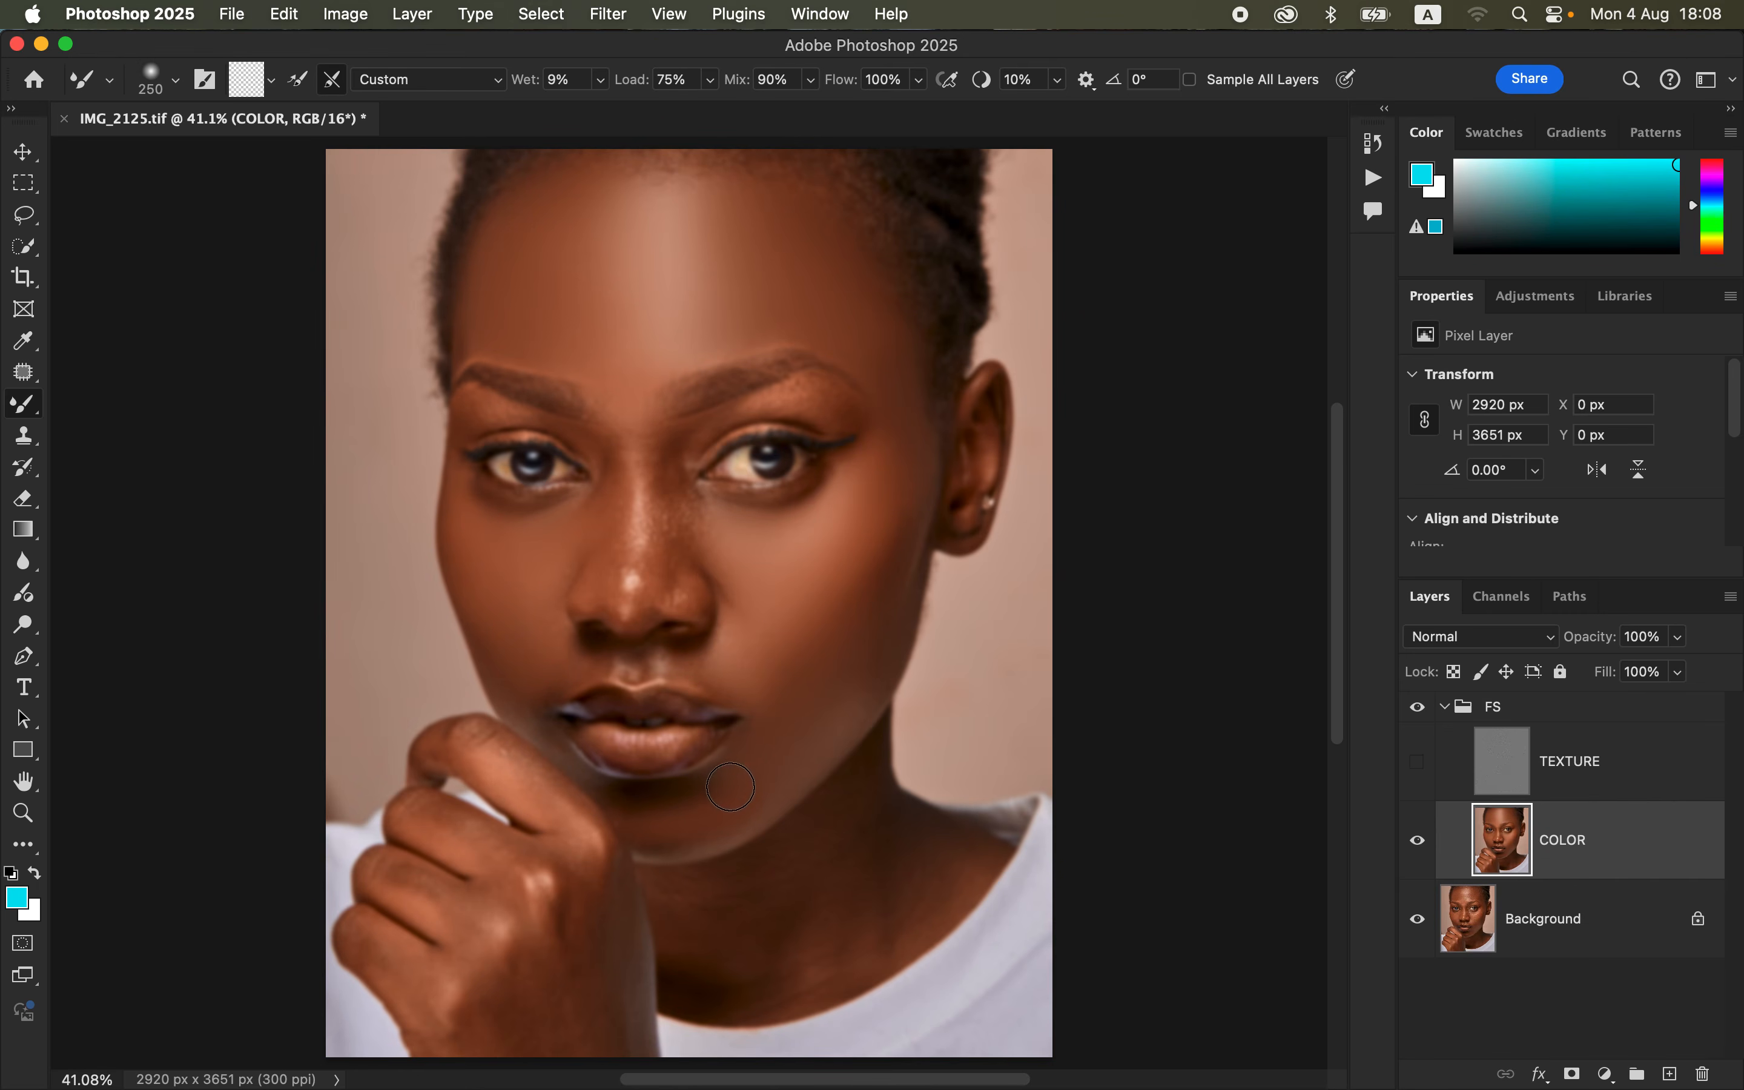
pyautogui.moveTo(554, 747); pyautogui.dragTo(539, 685)
# - Smooth the nose, upper lip area and chin with the Mixer Brush at size 175
pyautogui.moveTo(593, 446)
pyautogui.mouseDown()
pyautogui.moveTo(600, 568)
pyautogui.moveTo(606, 469)
pyautogui.moveTo(606, 546)
pyautogui.mouseUp()
pyautogui.moveTo(659, 486)
pyautogui.mouseDown()
pyautogui.moveTo(656, 578)
pyautogui.moveTo(667, 484)
pyautogui.moveTo(671, 524)
pyautogui.moveTo(673, 501)
pyautogui.moveTo(706, 541)
pyautogui.moveTo(692, 520)
pyautogui.moveTo(652, 582)
pyautogui.moveTo(637, 523)
pyautogui.moveTo(632, 583)
pyautogui.moveTo(633, 412)
pyautogui.moveTo(640, 436)
pyautogui.moveTo(794, 398)
pyautogui.moveTo(850, 406)
pyautogui.moveTo(776, 399)
pyautogui.moveTo(673, 462)
pyautogui.mouseUp()
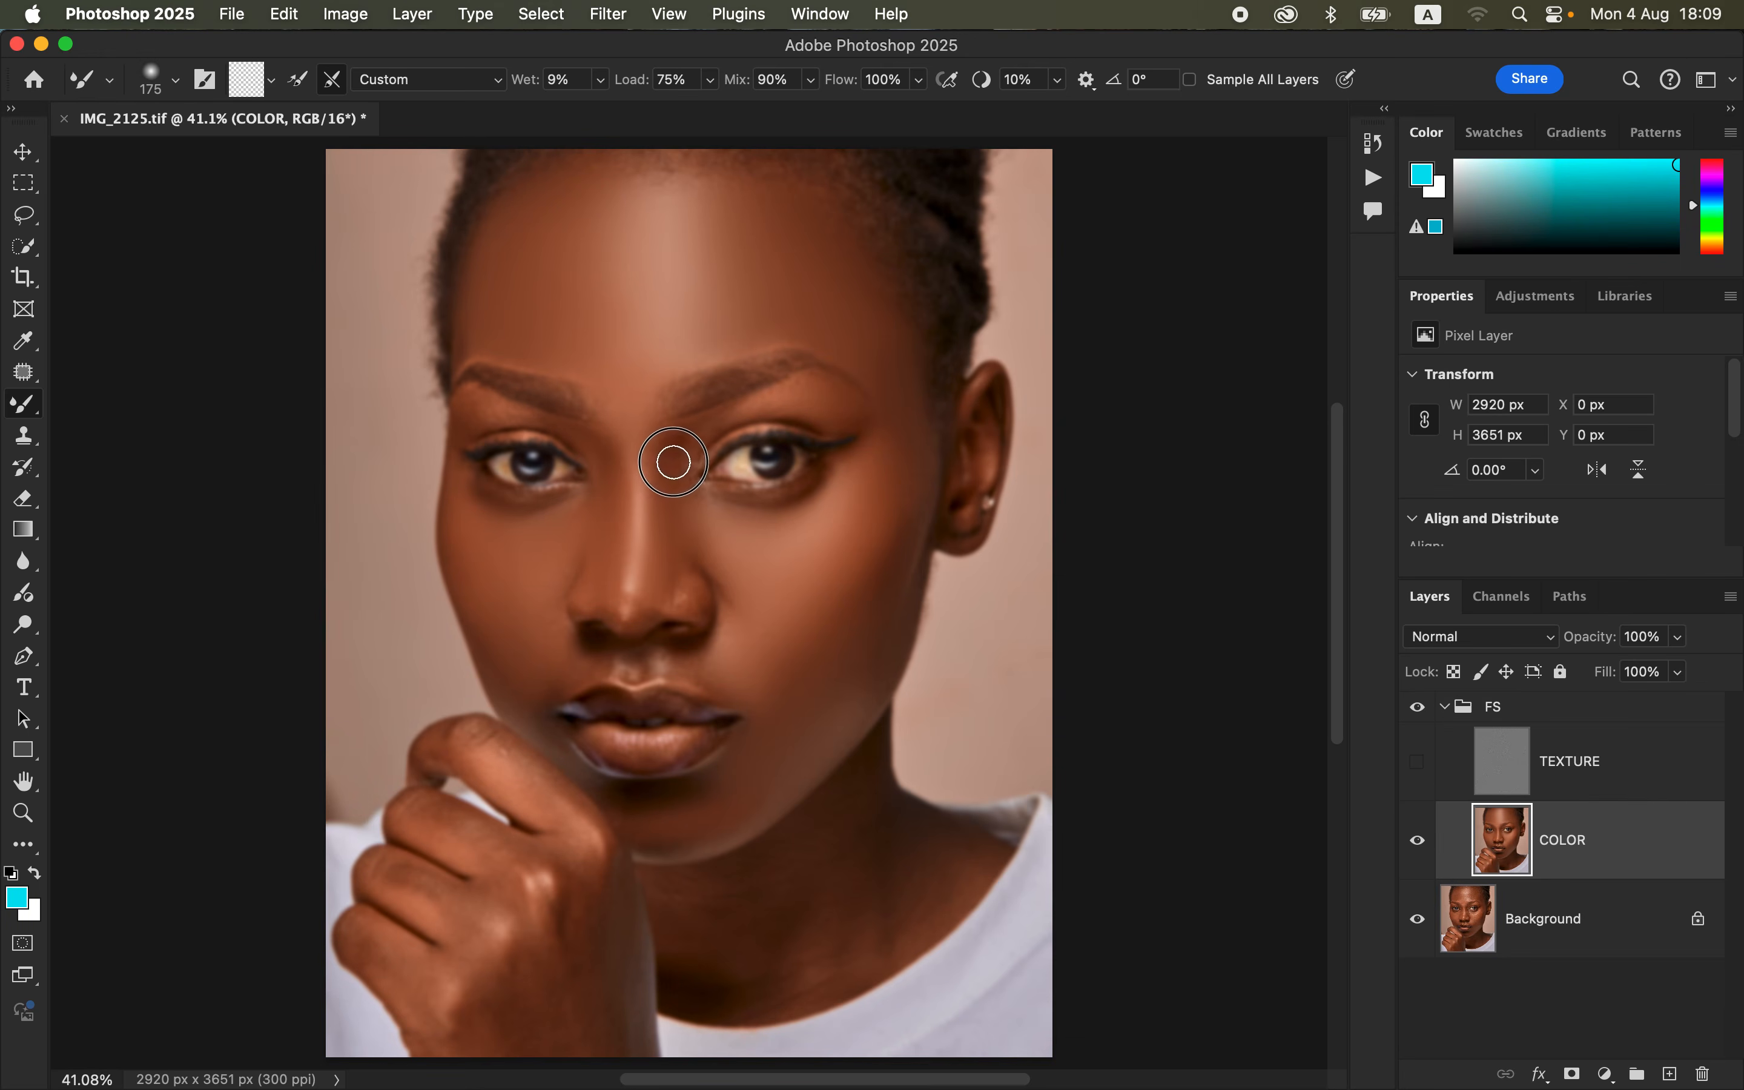
pyautogui.moveTo(626, 538)
pyautogui.mouseDown()
pyautogui.moveTo(625, 574)
pyautogui.moveTo(692, 584)
pyautogui.moveTo(700, 606)
pyautogui.moveTo(664, 546)
pyautogui.moveTo(650, 603)
pyautogui.mouseUp()
pyautogui.moveTo(691, 665)
pyautogui.mouseDown()
pyautogui.moveTo(705, 670)
pyautogui.moveTo(561, 658)
pyautogui.moveTo(569, 787)
pyautogui.moveTo(663, 837)
pyautogui.moveTo(626, 810)
pyautogui.mouseUp()
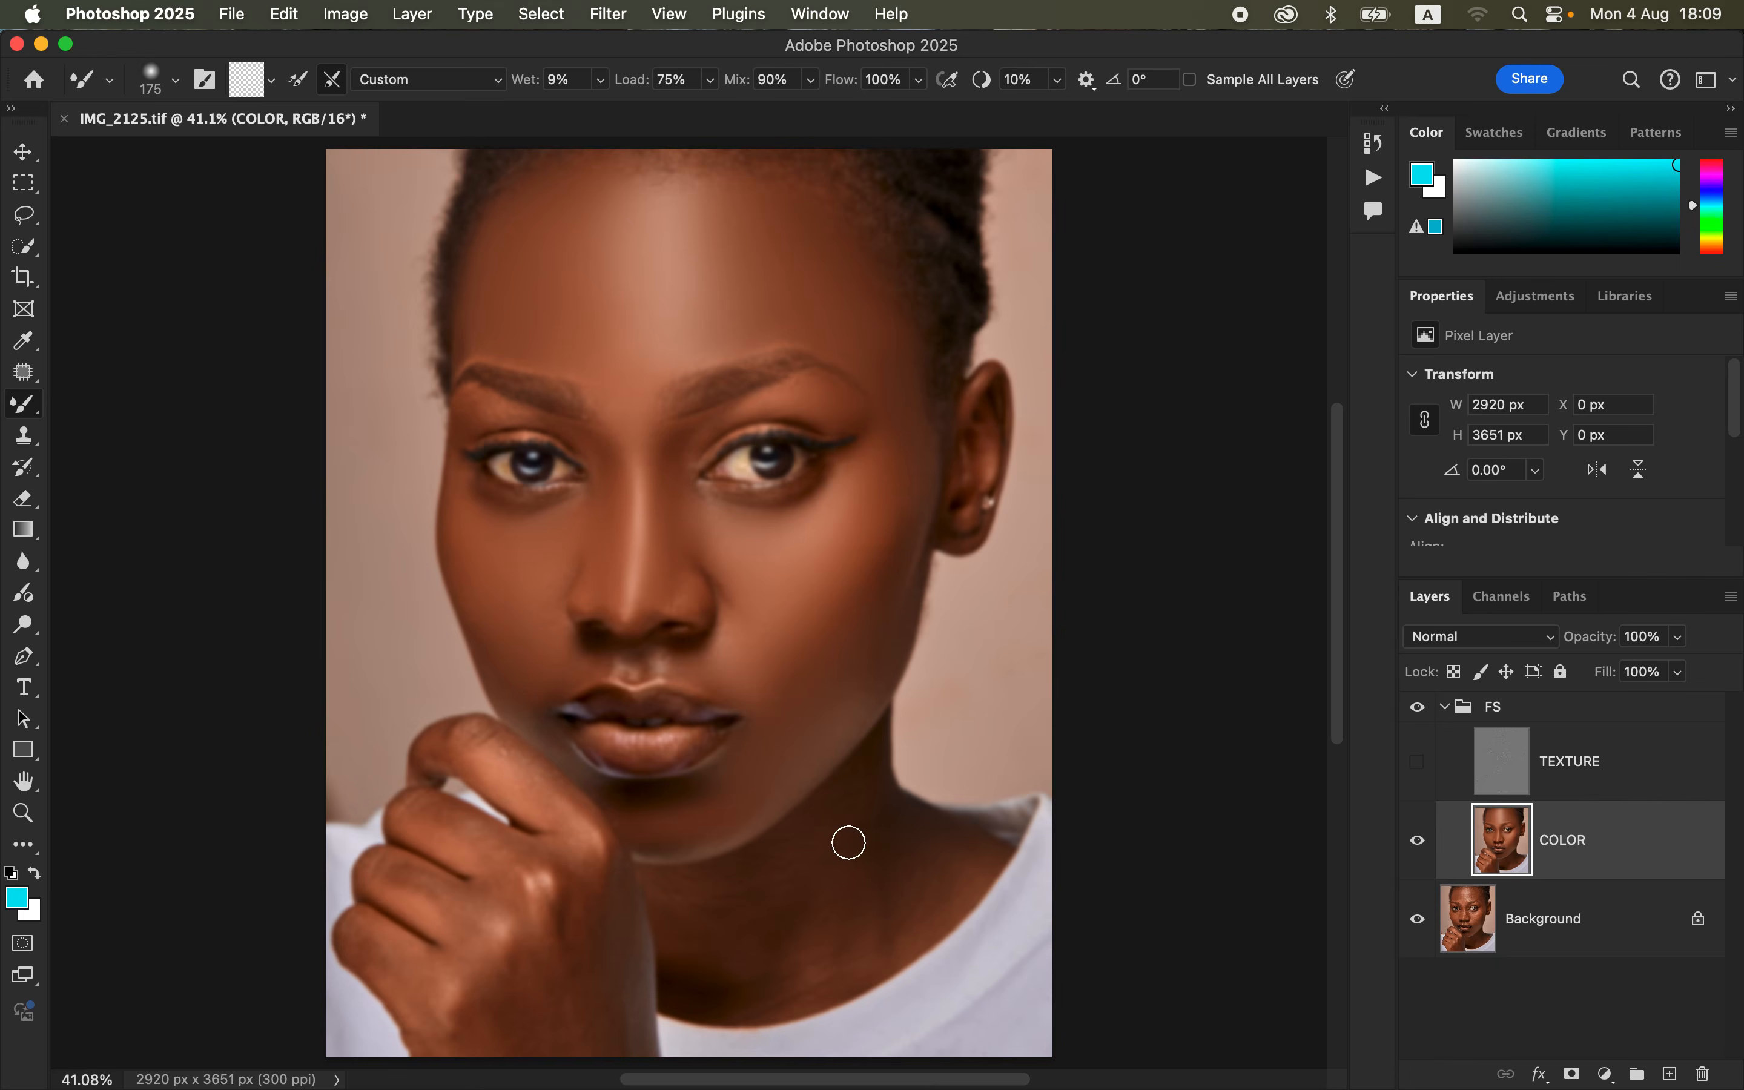
# - Smooth the skin of the neck, the back of the hand and the fingers with the Mixer Brush at size 175
pyautogui.moveTo(734, 903)
pyautogui.mouseDown()
pyautogui.moveTo(679, 915)
pyautogui.moveTo(746, 946)
pyautogui.moveTo(806, 843)
pyautogui.moveTo(831, 835)
pyautogui.moveTo(848, 911)
pyautogui.moveTo(889, 840)
pyautogui.moveTo(919, 866)
pyautogui.moveTo(723, 908)
pyautogui.moveTo(697, 891)
pyautogui.moveTo(609, 980)
pyautogui.moveTo(601, 943)
pyautogui.moveTo(574, 989)
pyautogui.moveTo(516, 1001)
pyautogui.moveTo(487, 1049)
pyautogui.moveTo(588, 990)
pyautogui.moveTo(606, 1025)
pyautogui.moveTo(578, 923)
pyautogui.moveTo(483, 1024)
pyautogui.moveTo(528, 1016)
pyautogui.moveTo(608, 949)
pyautogui.moveTo(609, 1003)
pyautogui.mouseUp()
pyautogui.moveTo(390, 941)
pyautogui.mouseDown()
pyautogui.moveTo(353, 936)
pyautogui.moveTo(405, 977)
pyautogui.mouseUp()
pyautogui.moveTo(432, 912)
pyautogui.mouseDown()
pyautogui.moveTo(389, 883)
pyautogui.moveTo(429, 893)
pyautogui.moveTo(485, 846)
pyautogui.mouseUp()
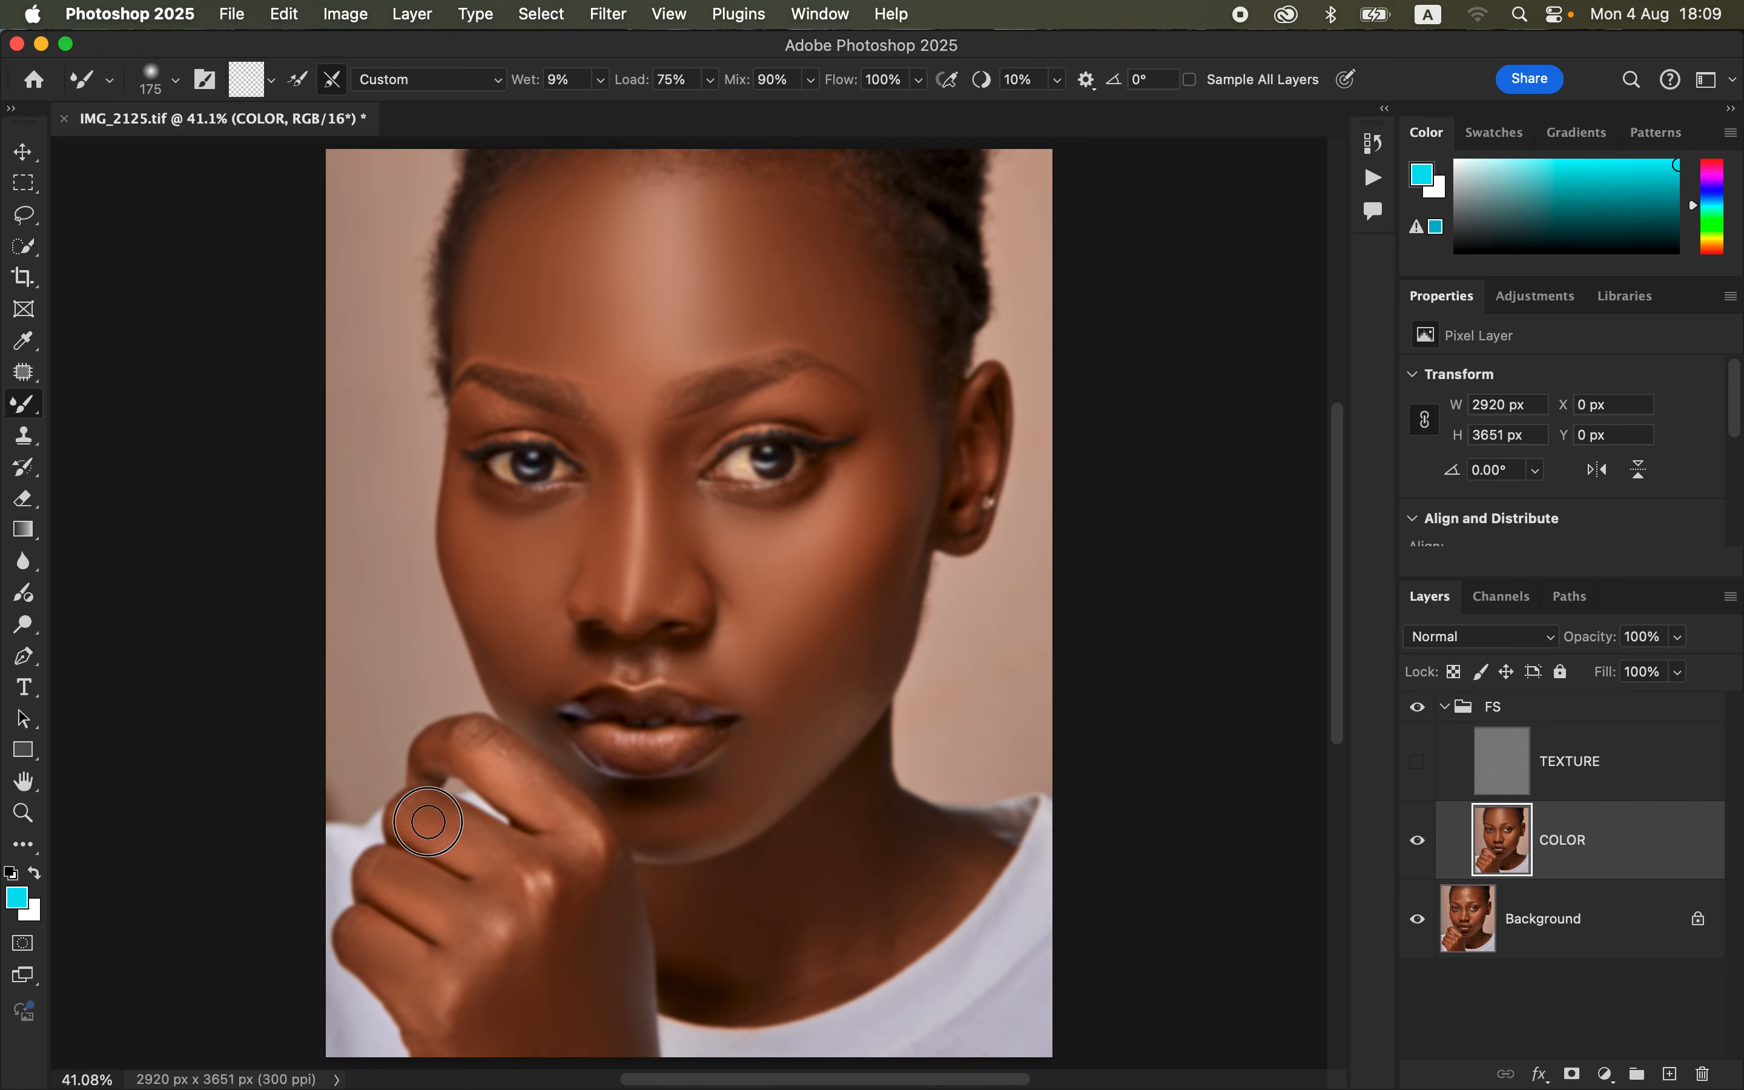
pyautogui.moveTo(459, 739)
pyautogui.mouseDown()
pyautogui.moveTo(525, 767)
pyautogui.moveTo(571, 818)
pyautogui.moveTo(557, 805)
pyautogui.moveTo(575, 834)
pyautogui.moveTo(546, 869)
pyautogui.moveTo(569, 891)
pyautogui.moveTo(493, 871)
pyautogui.moveTo(514, 902)
pyautogui.moveTo(576, 884)
pyautogui.moveTo(569, 923)
pyautogui.moveTo(545, 918)
pyautogui.moveTo(559, 926)
pyautogui.moveTo(581, 880)
pyautogui.moveTo(586, 829)
pyautogui.moveTo(454, 739)
pyautogui.mouseUp()
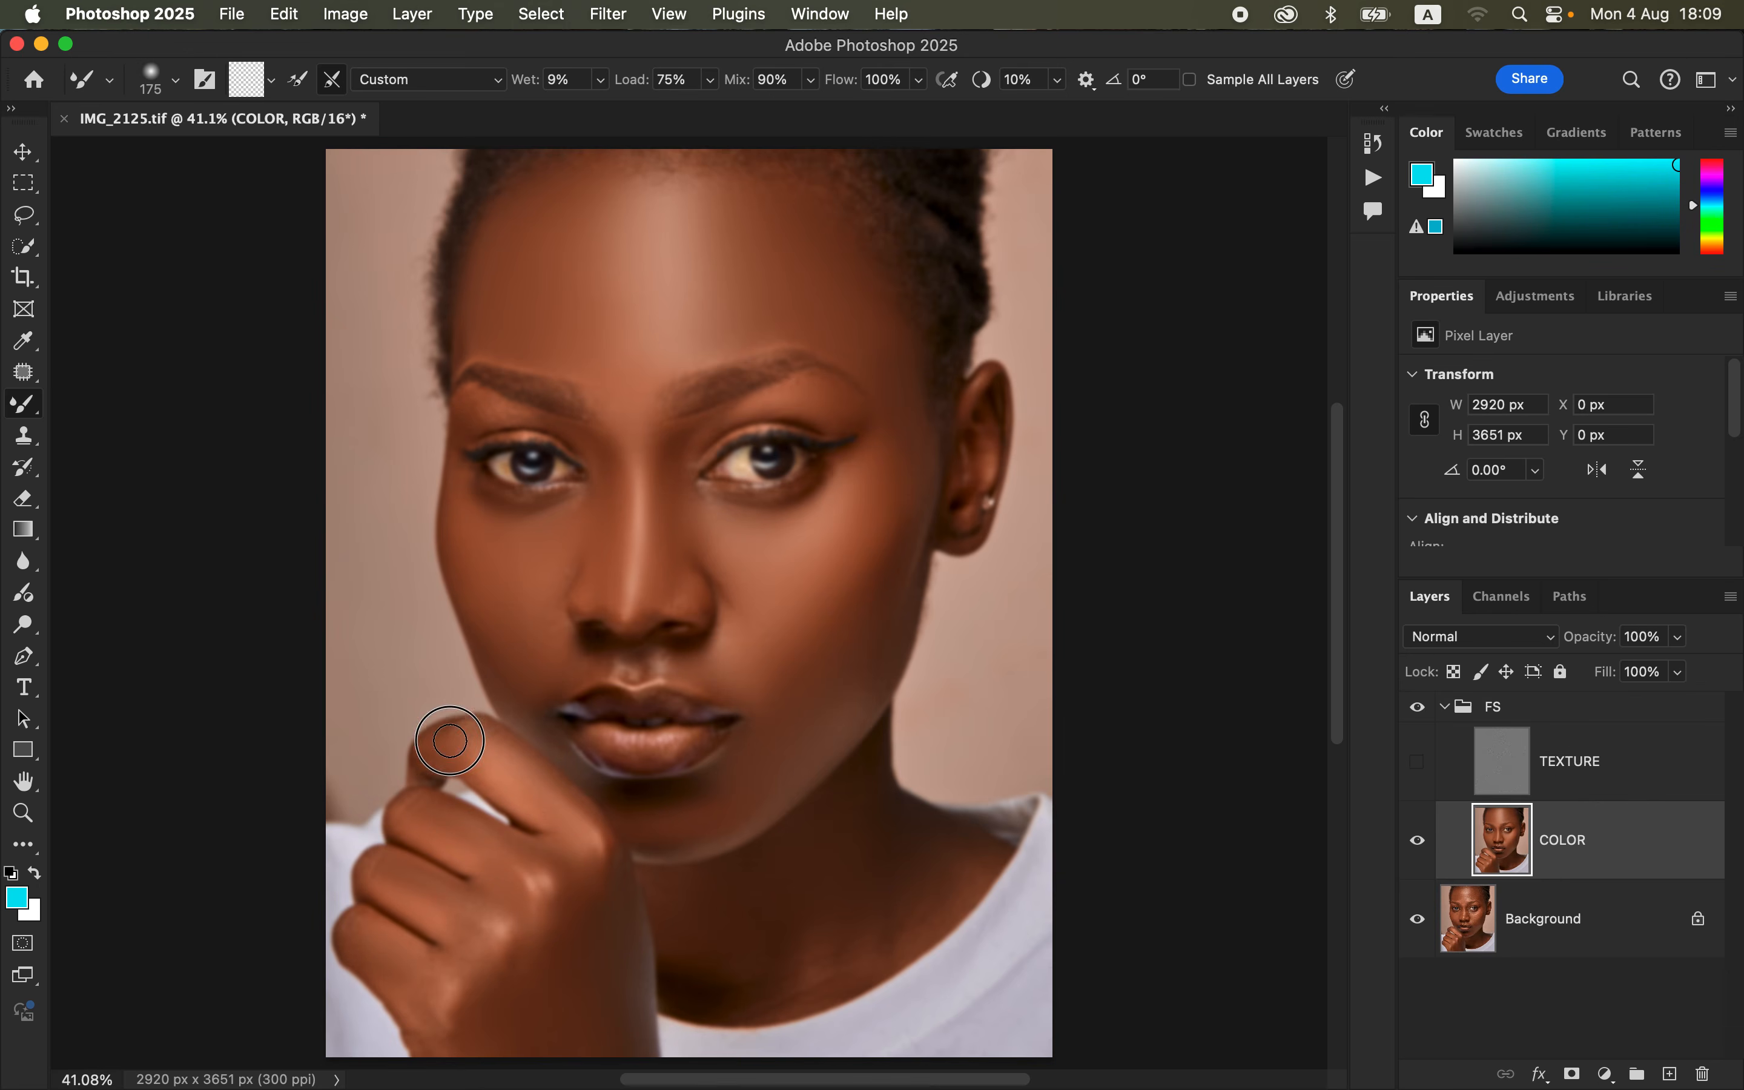
pyautogui.moveTo(412, 999); pyautogui.dragTo(434, 1051)
pyautogui.moveTo(471, 982); pyautogui.dragTo(459, 951)
pyautogui.moveTo(439, 813); pyautogui.dragTo(444, 750)
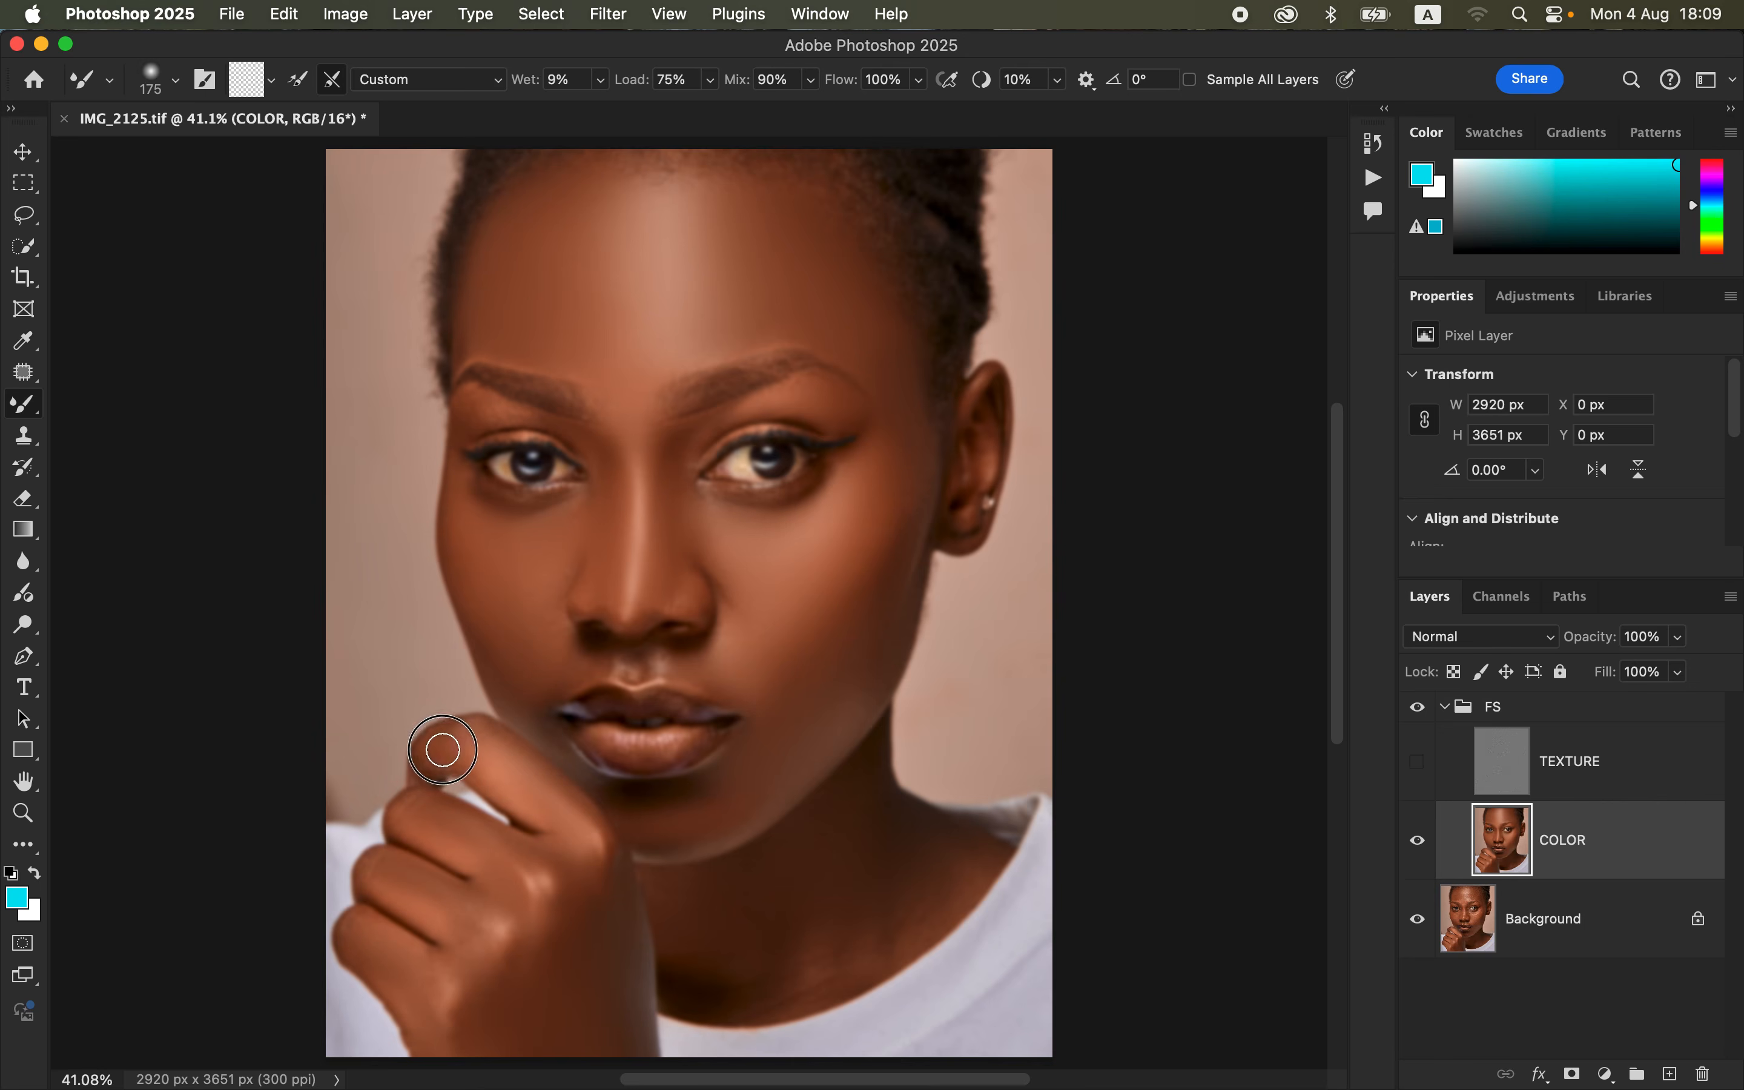
# - Touch up the remaining uneven patches on the cheeks, temple, nose, hand and neck with the Mixer Brush
pyautogui.moveTo(585, 633)
pyautogui.mouseDown()
pyautogui.moveTo(547, 664)
pyautogui.moveTo(553, 680)
pyautogui.moveTo(492, 647)
pyautogui.moveTo(463, 502)
pyautogui.mouseUp()
pyautogui.moveTo(489, 416)
pyautogui.mouseDown()
pyautogui.moveTo(475, 398)
pyautogui.moveTo(506, 353)
pyautogui.mouseUp()
pyautogui.moveTo(679, 563); pyautogui.dragTo(699, 510)
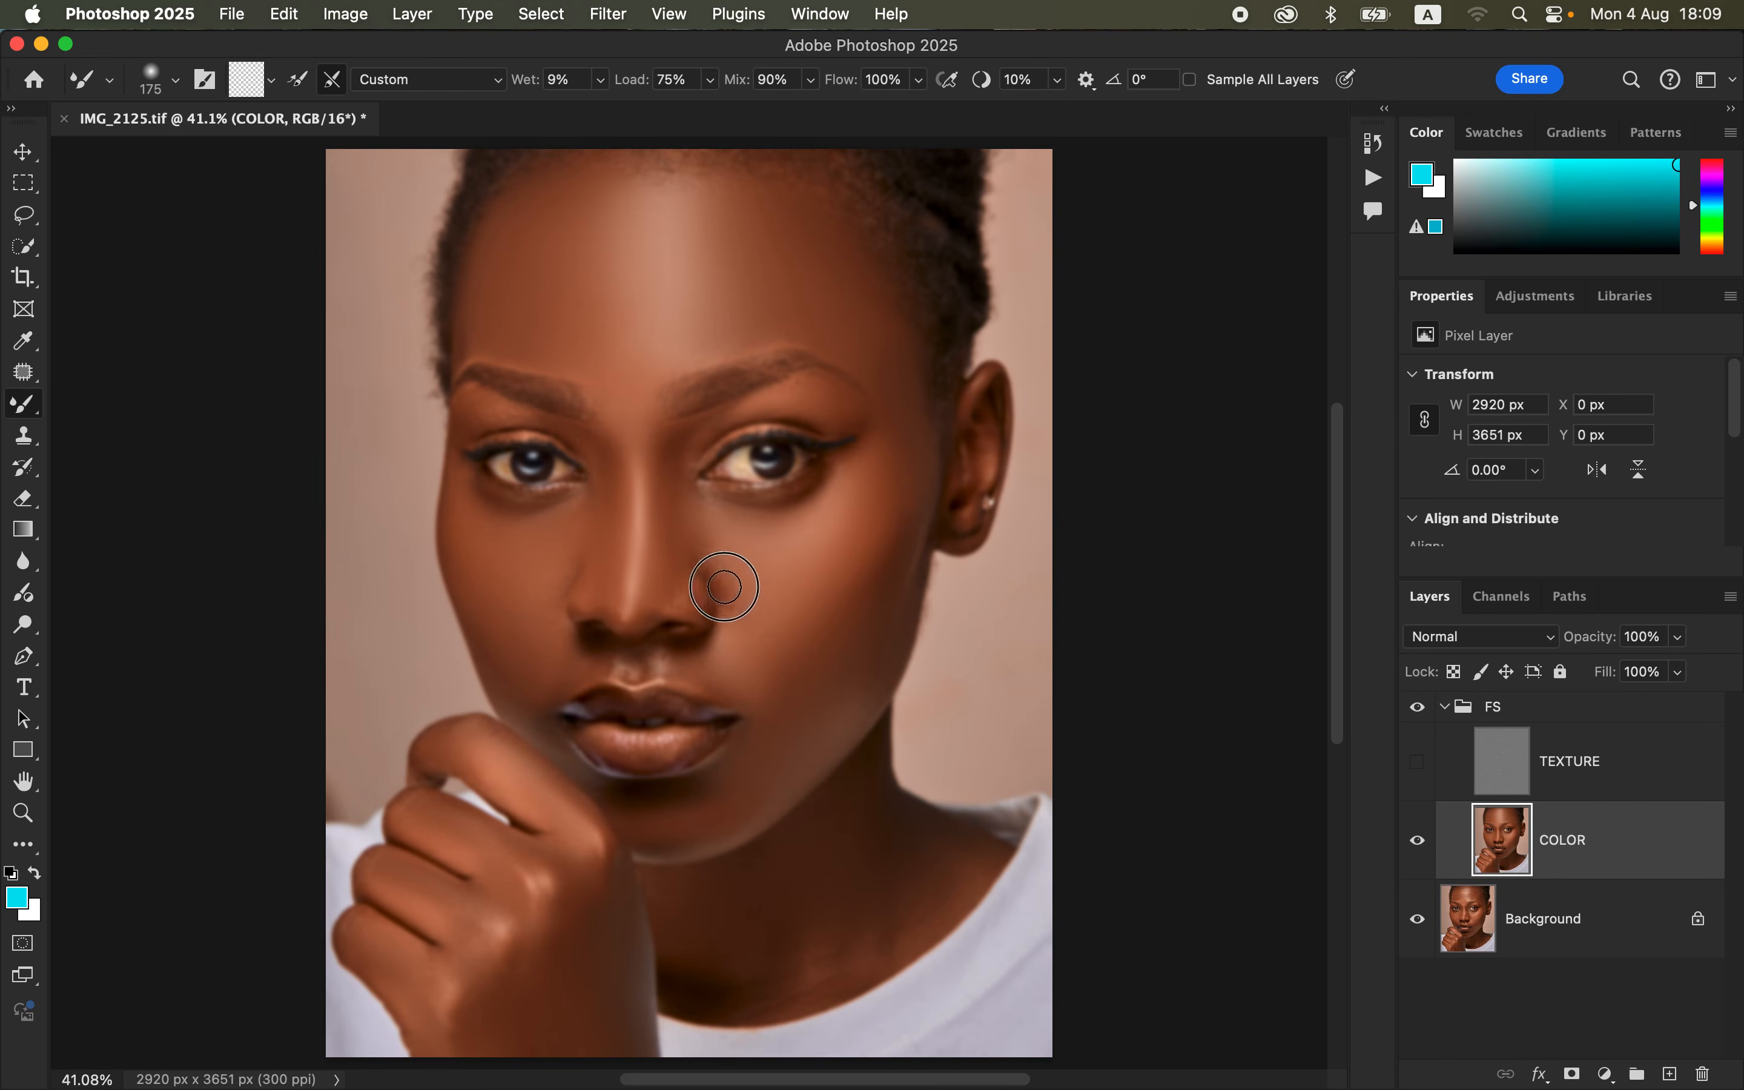
pyautogui.moveTo(553, 663); pyautogui.dragTo(573, 845)
pyautogui.moveTo(764, 923)
pyautogui.mouseDown()
pyautogui.moveTo(793, 969)
pyautogui.moveTo(825, 974)
pyautogui.moveTo(917, 937)
pyautogui.mouseUp()
# - Show the TEXTURE layer and compare the portrait with the FS group hidden and shown
pyautogui.click(1417, 761)
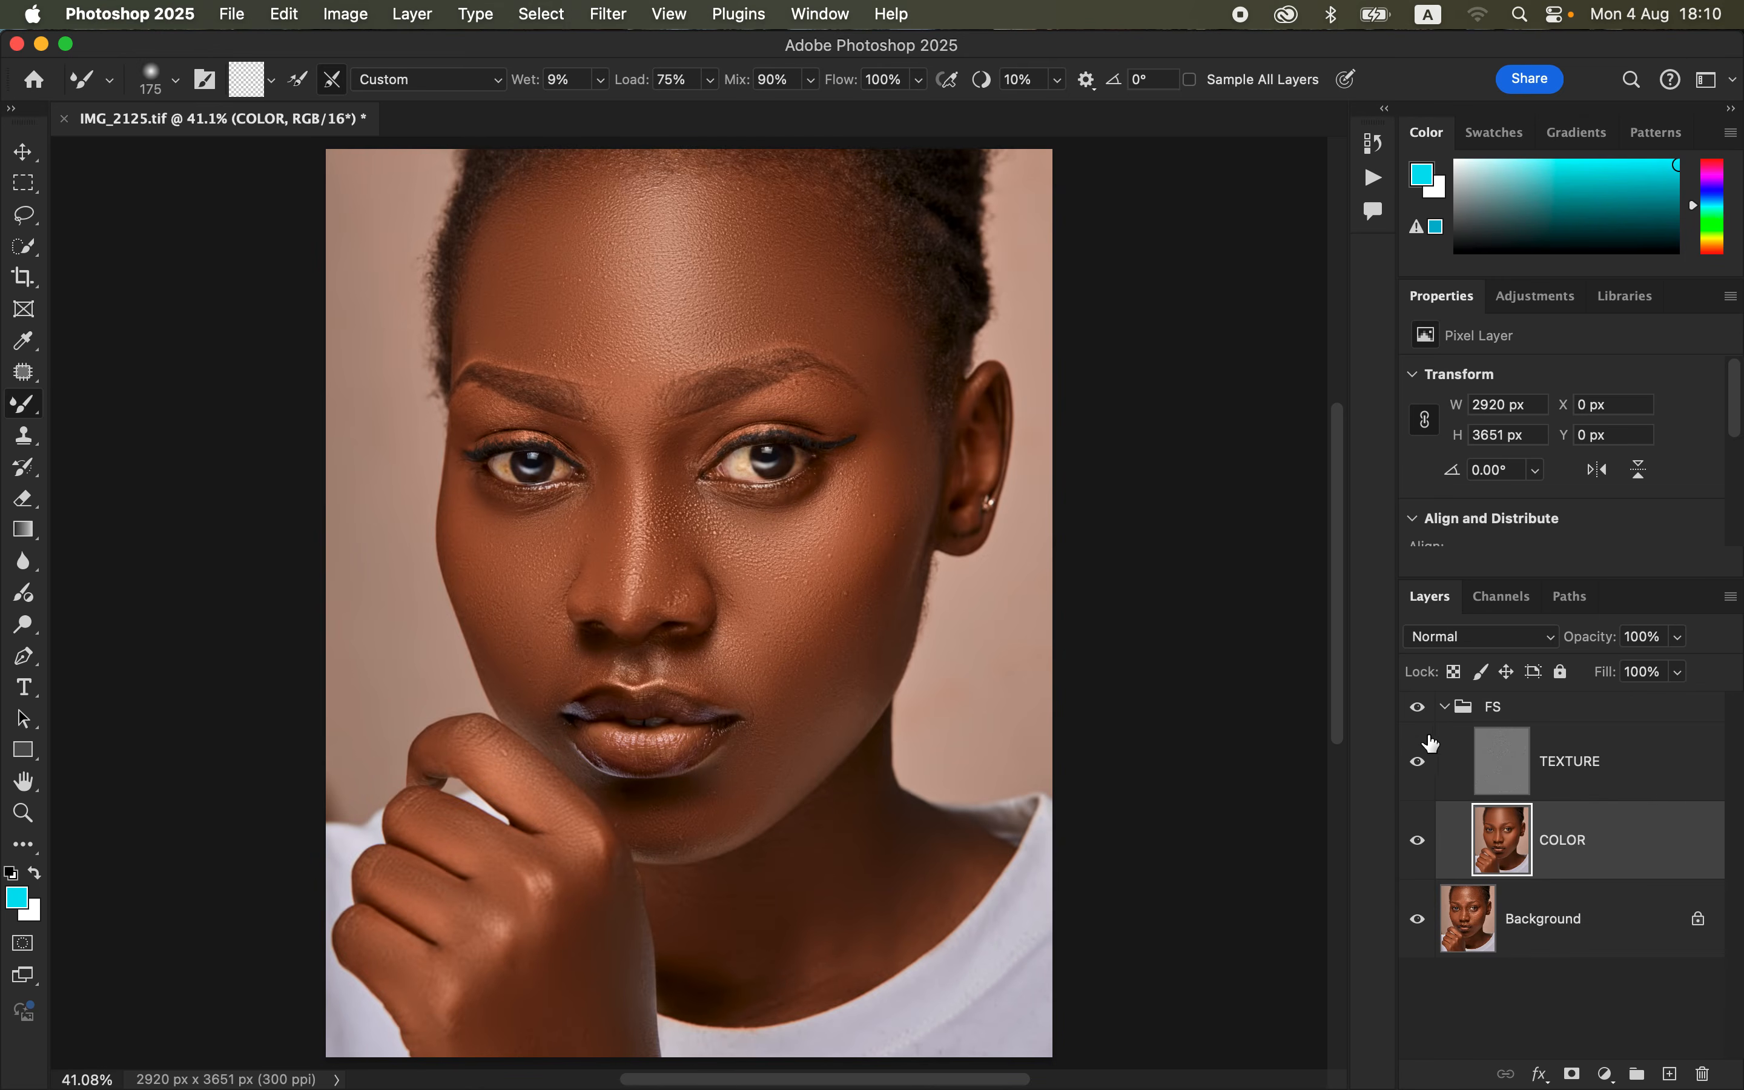
pyautogui.click(1417, 708)
pyautogui.click(1417, 709)
pyautogui.click(1417, 709)
# - Lasso the forehead down to the eyebrows with a 20 px feather, apply a 21-pixel Gaussian Blur and deselect
pyautogui.click(26, 225)
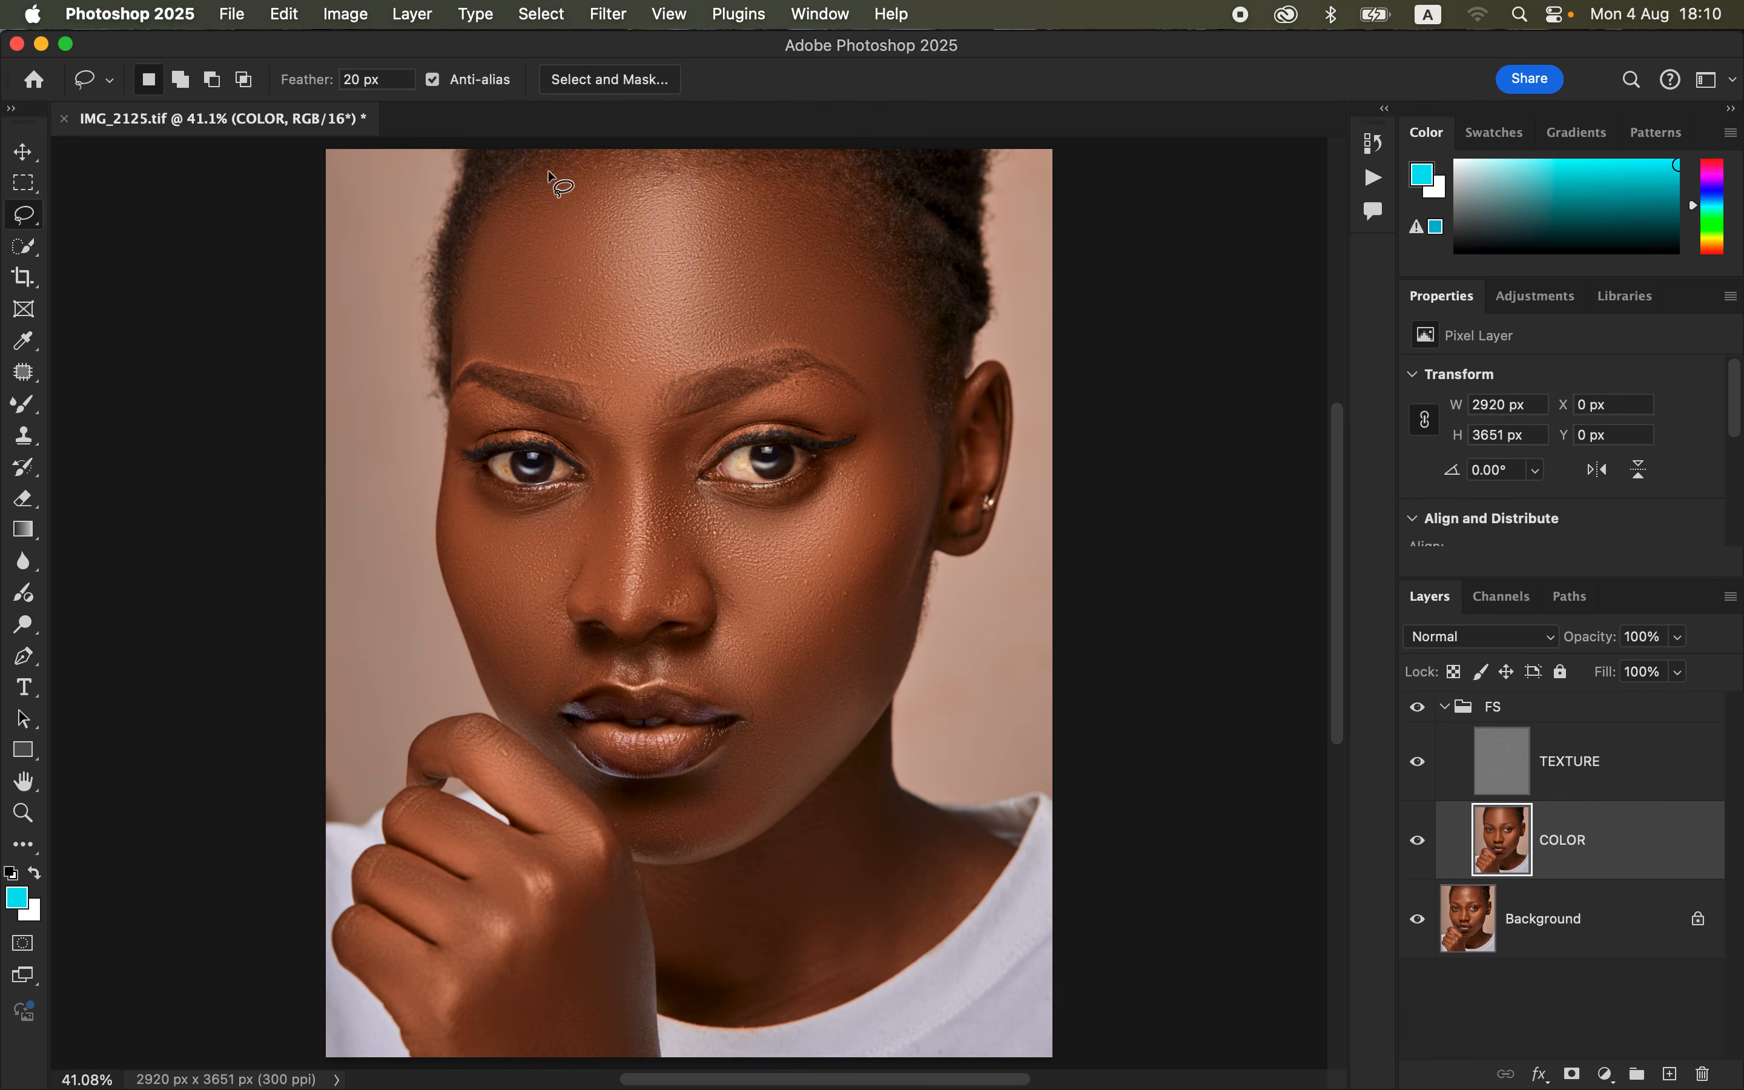
pyautogui.moveTo(560, 161)
pyautogui.mouseDown()
pyautogui.moveTo(475, 240)
pyautogui.moveTo(461, 342)
pyautogui.moveTo(480, 355)
pyautogui.moveTo(554, 363)
pyautogui.moveTo(628, 425)
pyautogui.moveTo(674, 374)
pyautogui.moveTo(792, 334)
pyautogui.moveTo(906, 370)
pyautogui.moveTo(900, 314)
pyautogui.moveTo(850, 227)
pyautogui.moveTo(762, 164)
pyautogui.moveTo(570, 159)
pyautogui.mouseUp()
pyautogui.click(610, 16)
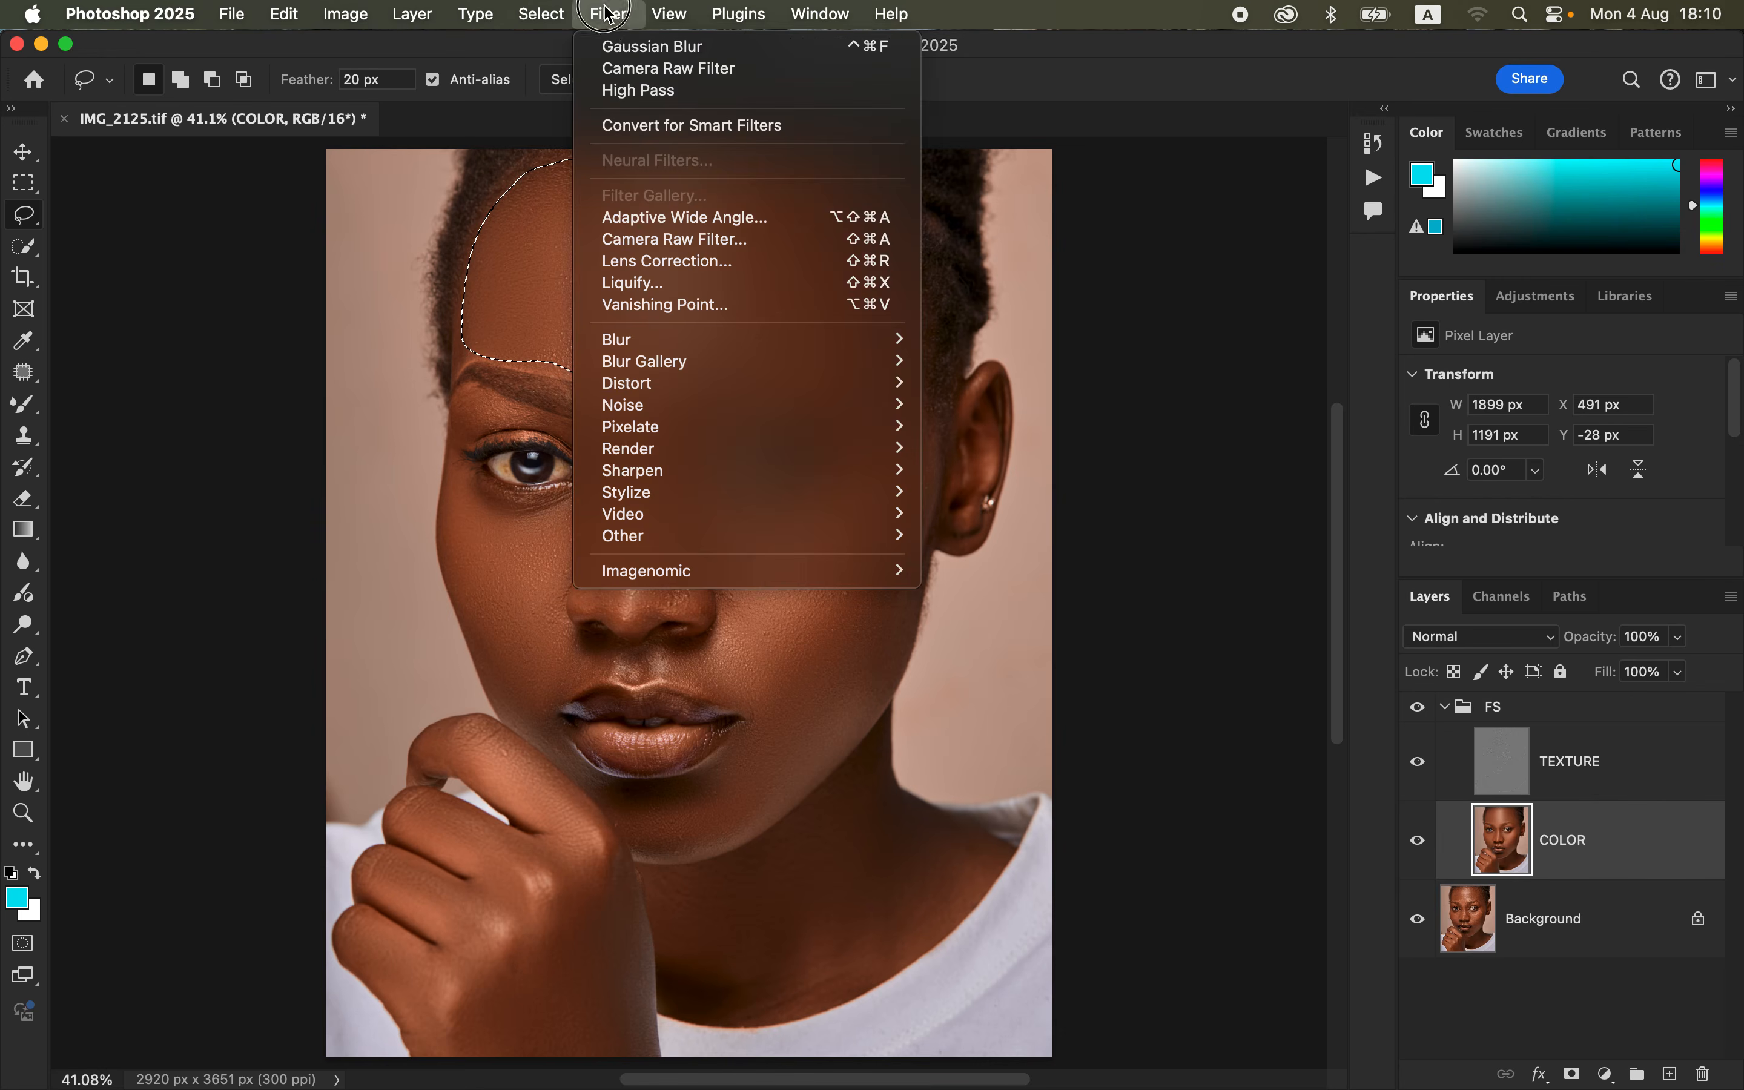
pyautogui.moveTo(660, 341)
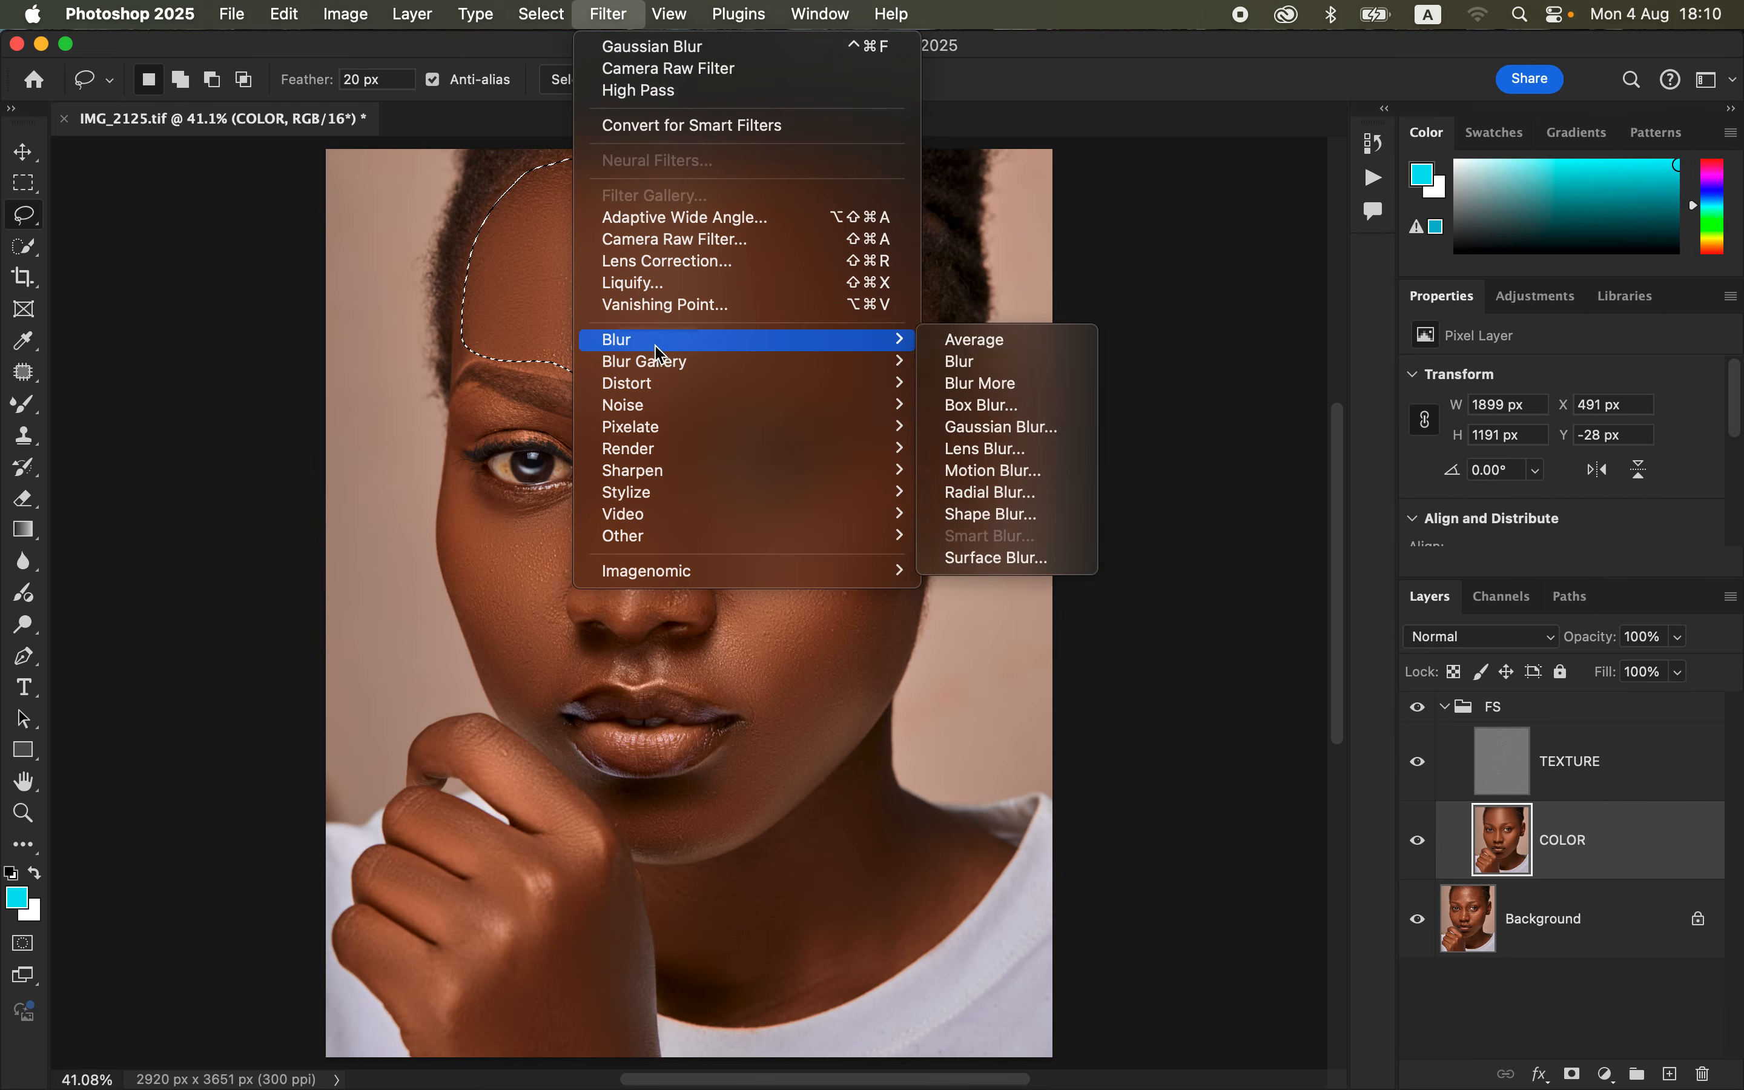
pyautogui.click(1077, 427)
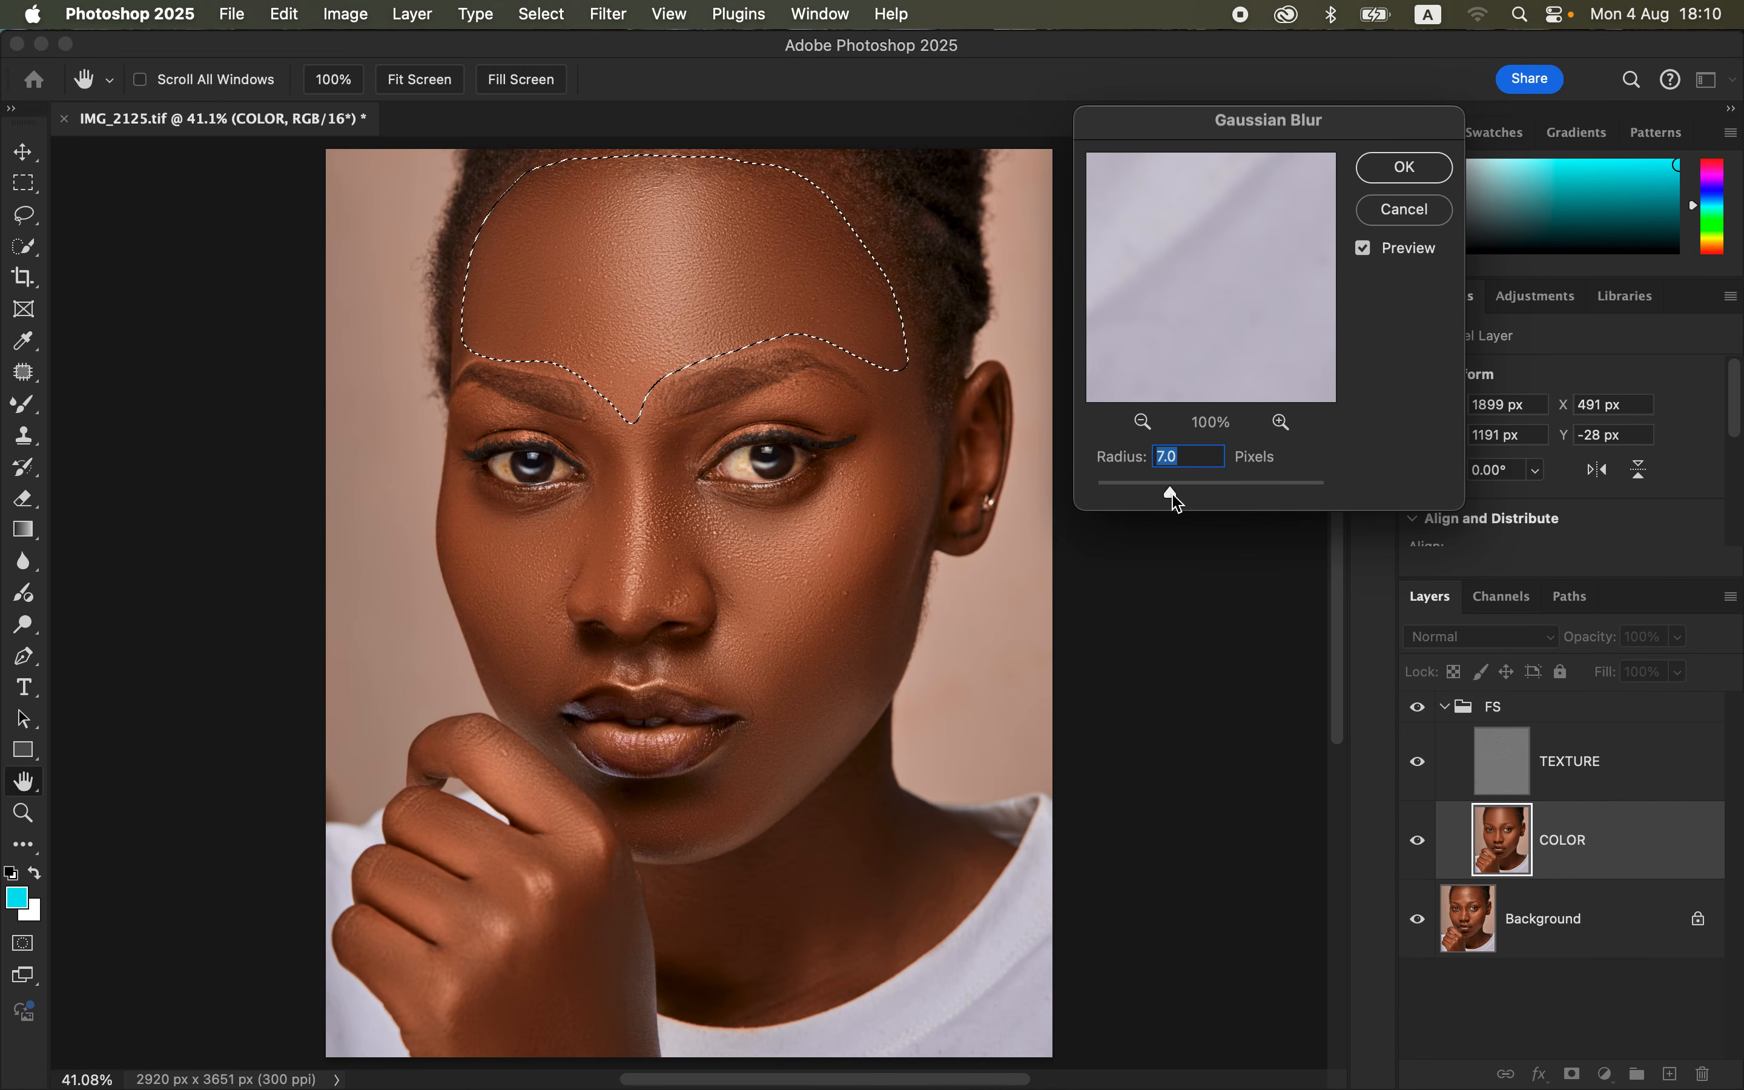
pyautogui.moveTo(1176, 501); pyautogui.dragTo(1201, 497)
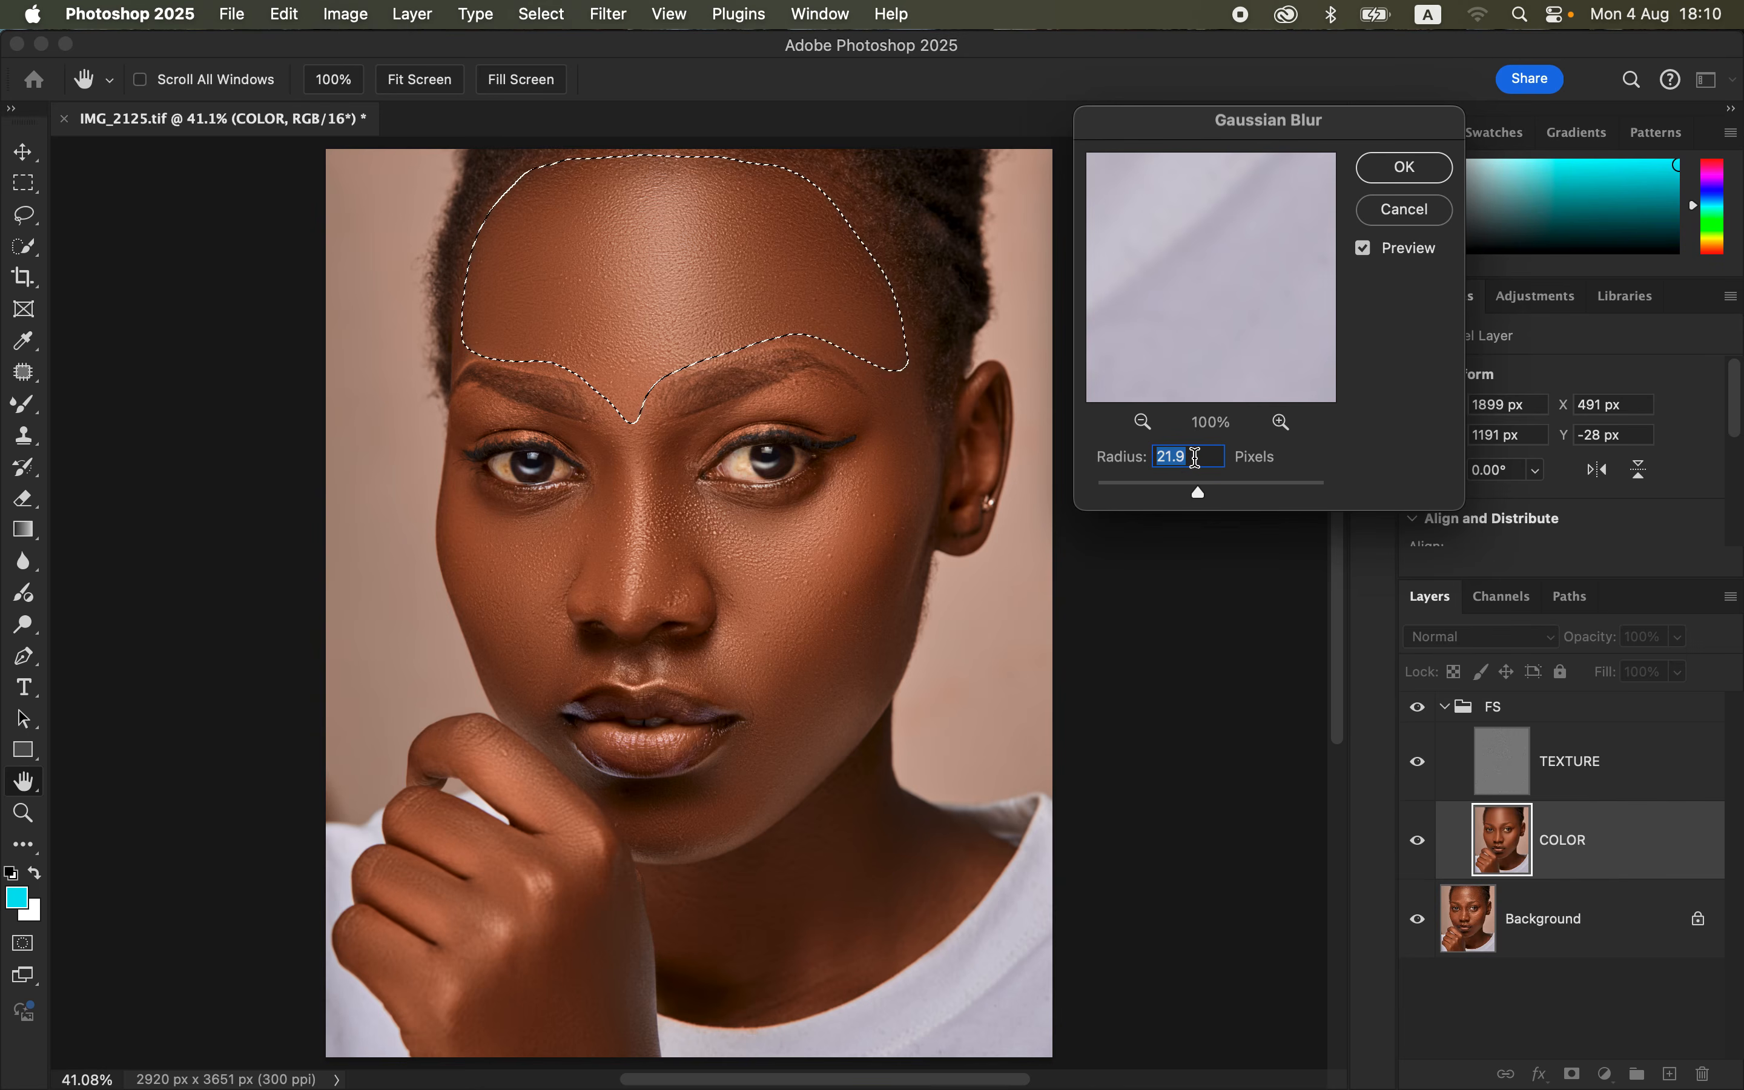
pyautogui.press('BackSpace')
pyautogui.click(1115, 464)
pyautogui.write('21')
pyautogui.click(1406, 170)
pyautogui.press('super+d')
# - Lasso the cheek on the earring side from under the eye to the temple, apply a 21-pixel Gaussian Blur and deselect
pyautogui.moveTo(888, 402)
pyautogui.mouseDown()
pyautogui.moveTo(843, 475)
pyautogui.moveTo(795, 506)
pyautogui.moveTo(699, 515)
pyautogui.moveTo(730, 640)
pyautogui.moveTo(797, 631)
pyautogui.moveTo(865, 551)
pyautogui.moveTo(907, 453)
pyautogui.moveTo(901, 383)
pyautogui.mouseUp()
pyautogui.click(608, 14)
pyautogui.moveTo(642, 339)
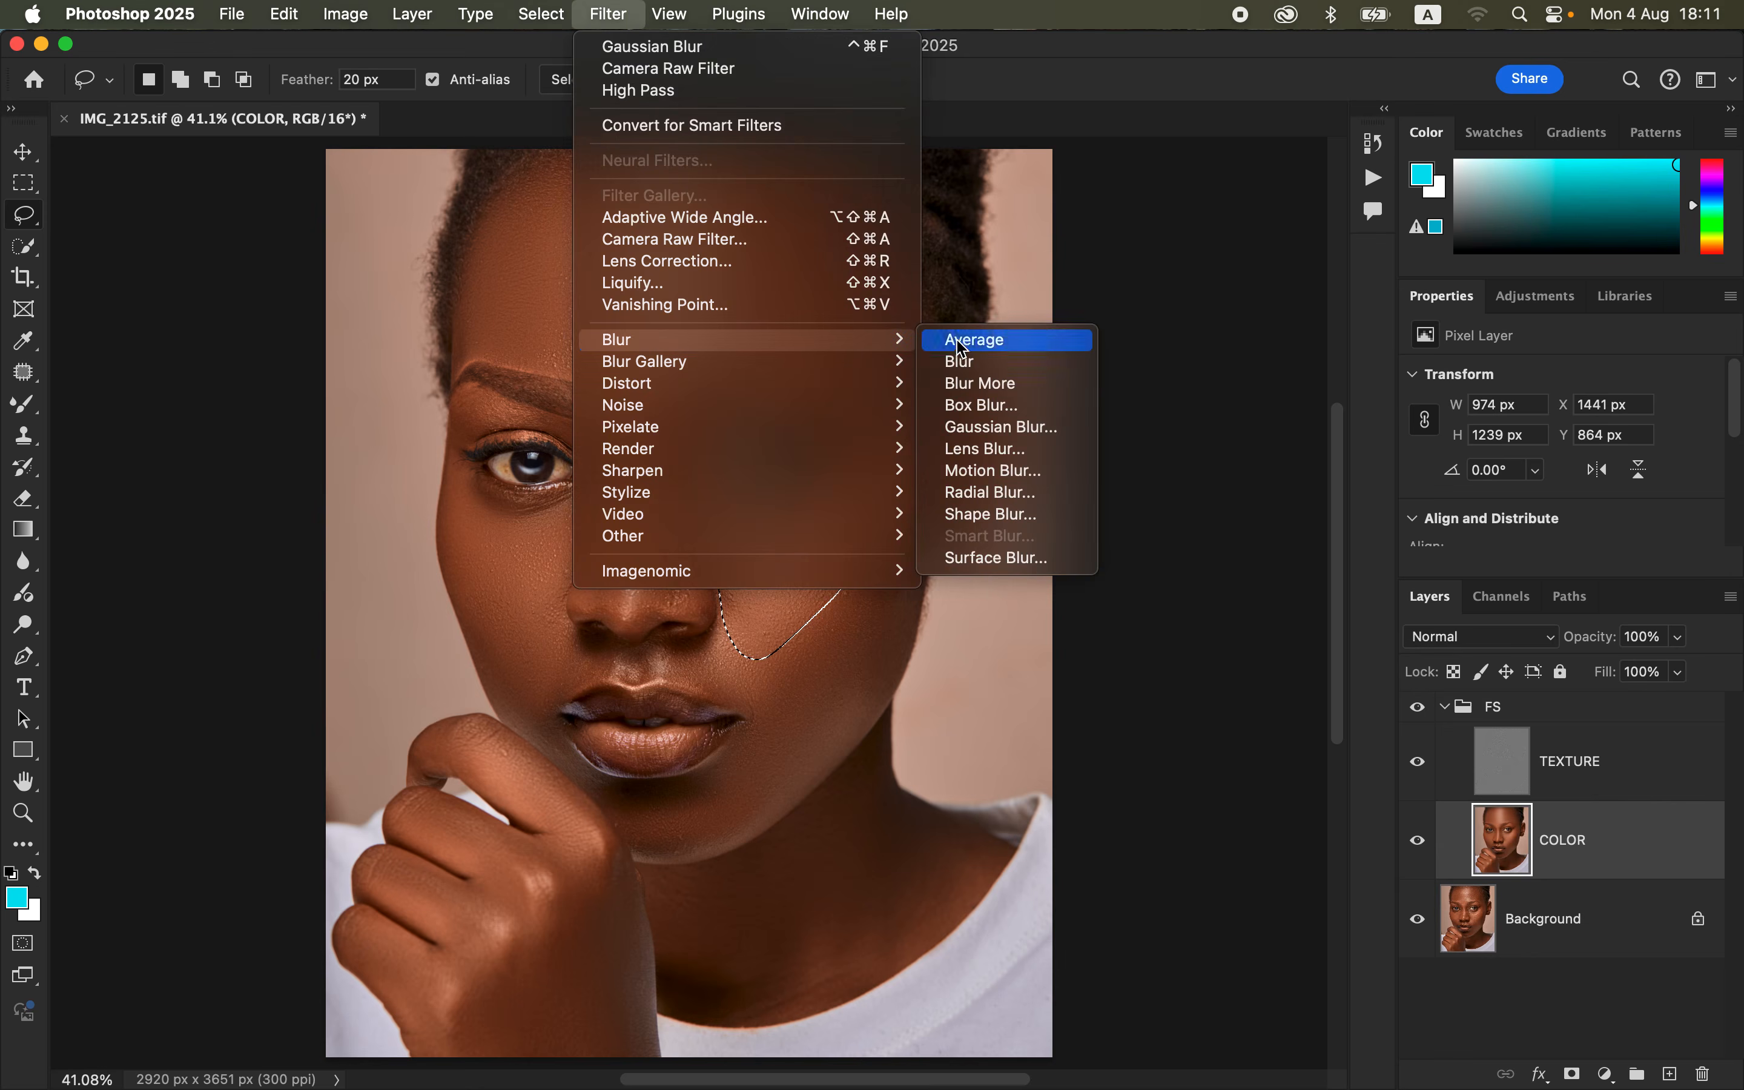
pyautogui.click(1038, 428)
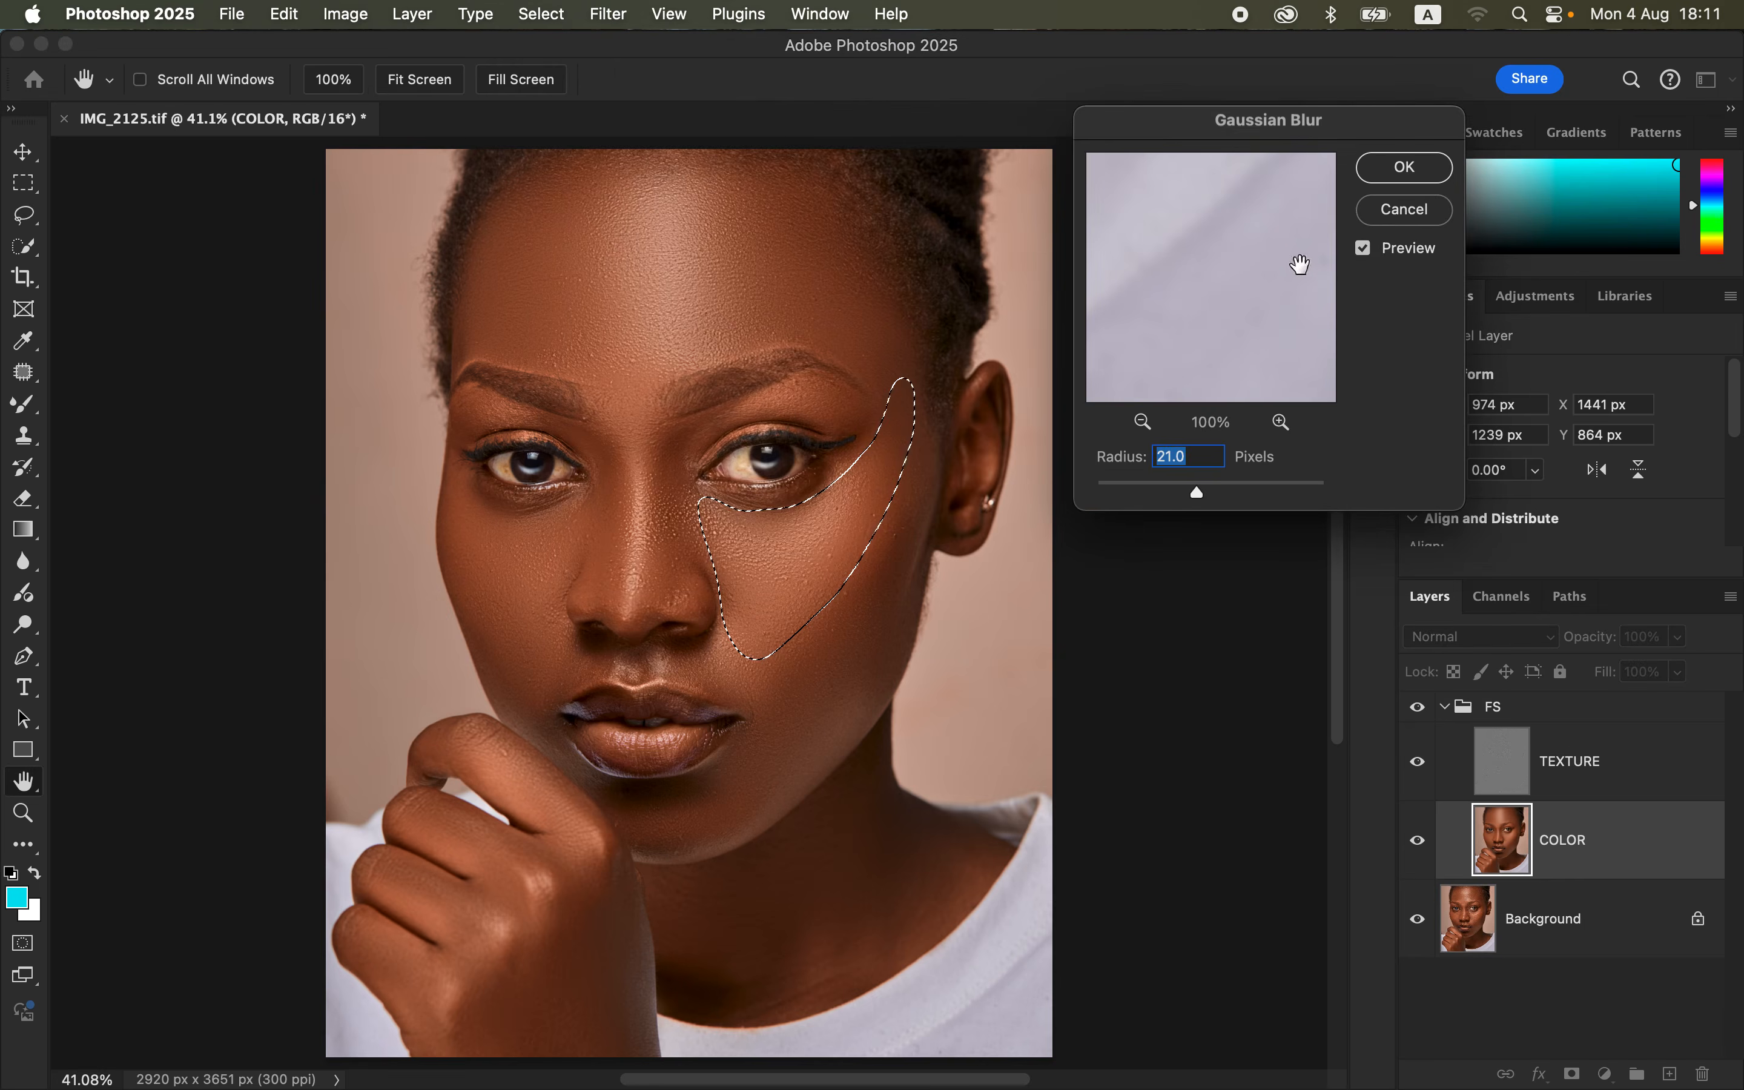
pyautogui.click(1404, 167)
pyautogui.press('super+d')
# - Lasso the cheek above the raised hand, from under the eye down, apply a 21-pixel Gaussian Blur and deselect
pyautogui.moveTo(455, 476)
pyautogui.mouseDown()
pyautogui.moveTo(500, 501)
pyautogui.moveTo(595, 513)
pyautogui.moveTo(527, 688)
pyautogui.moveTo(477, 623)
pyautogui.moveTo(456, 498)
pyautogui.mouseUp()
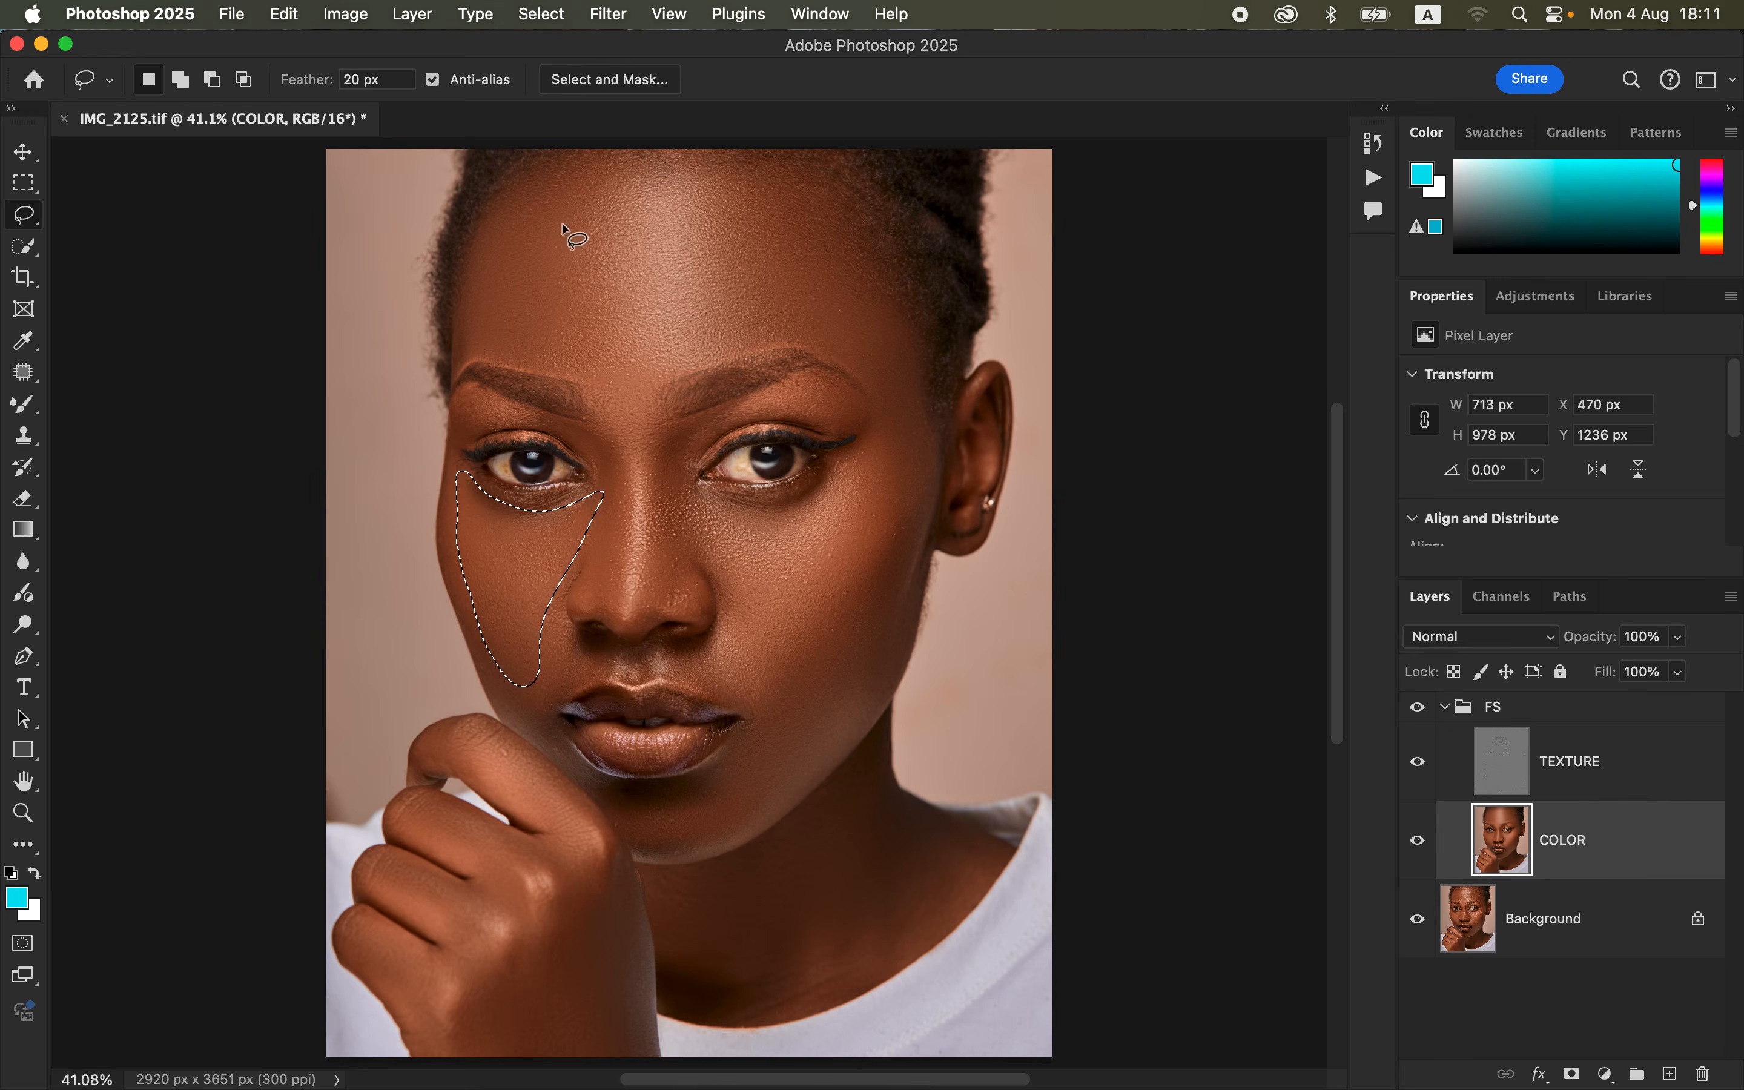
pyautogui.click(608, 14)
pyautogui.moveTo(741, 346)
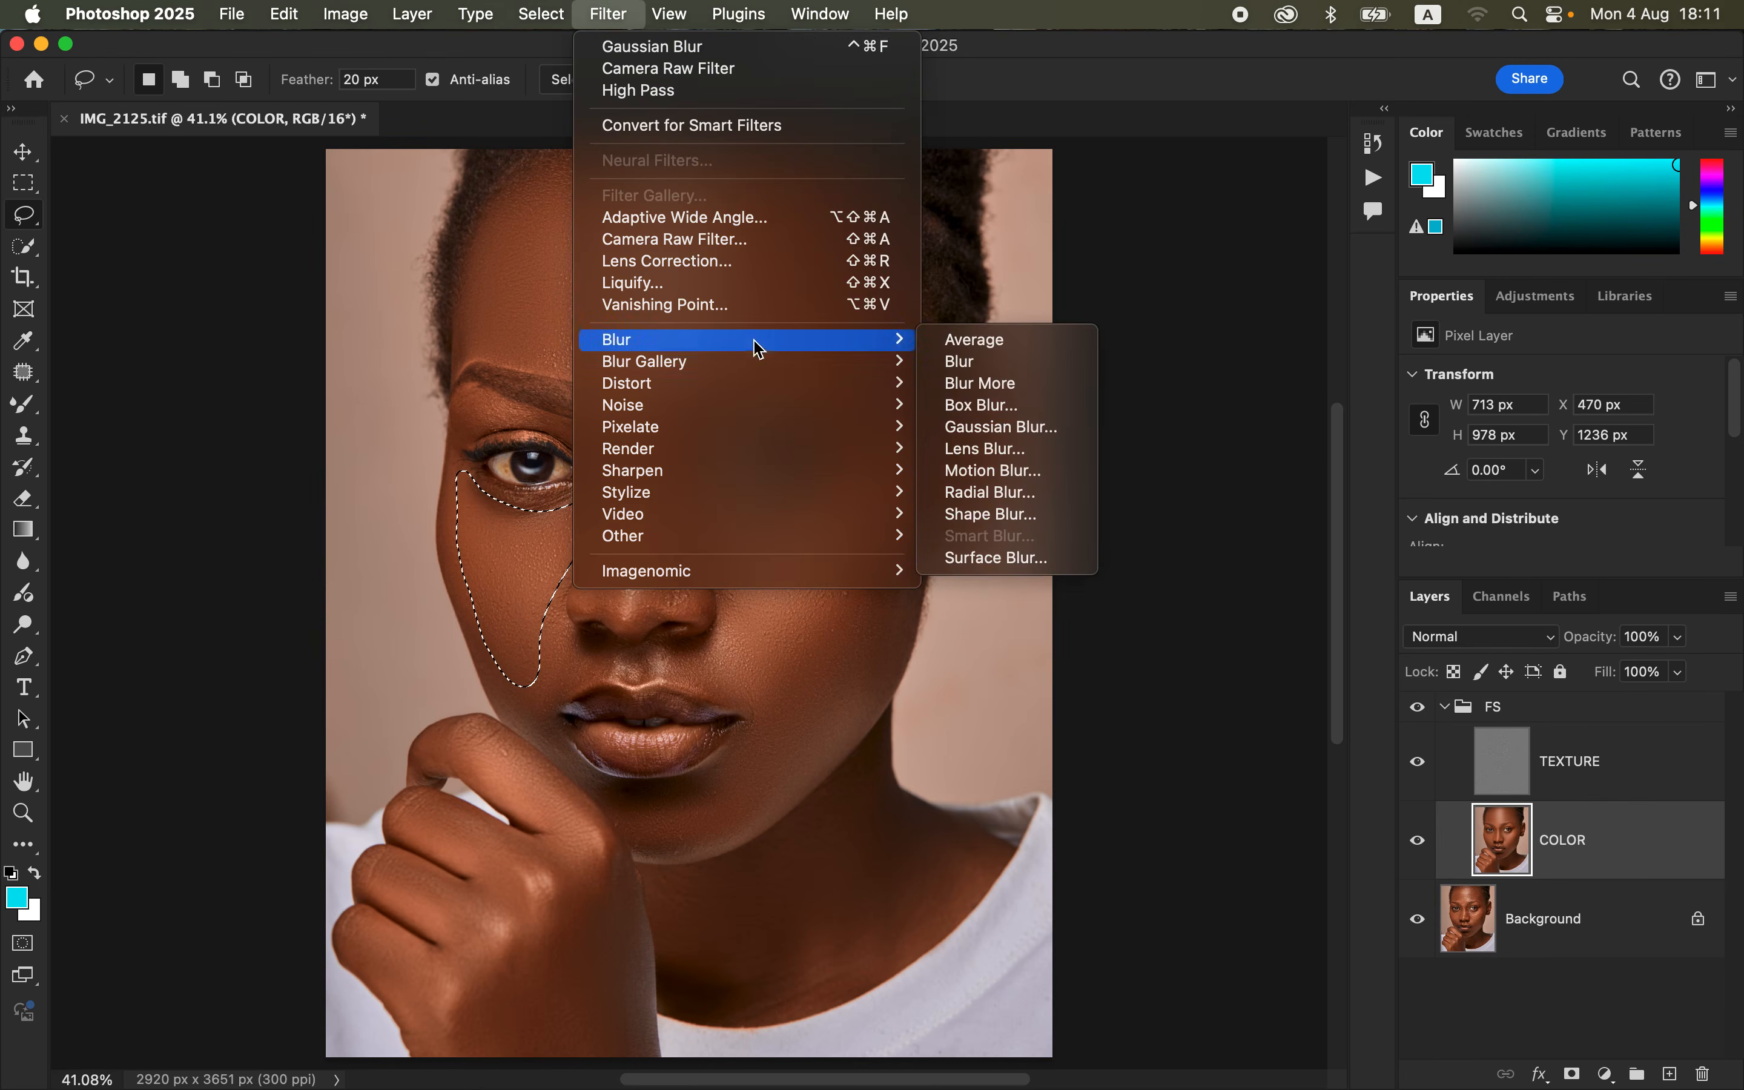
pyautogui.click(1050, 421)
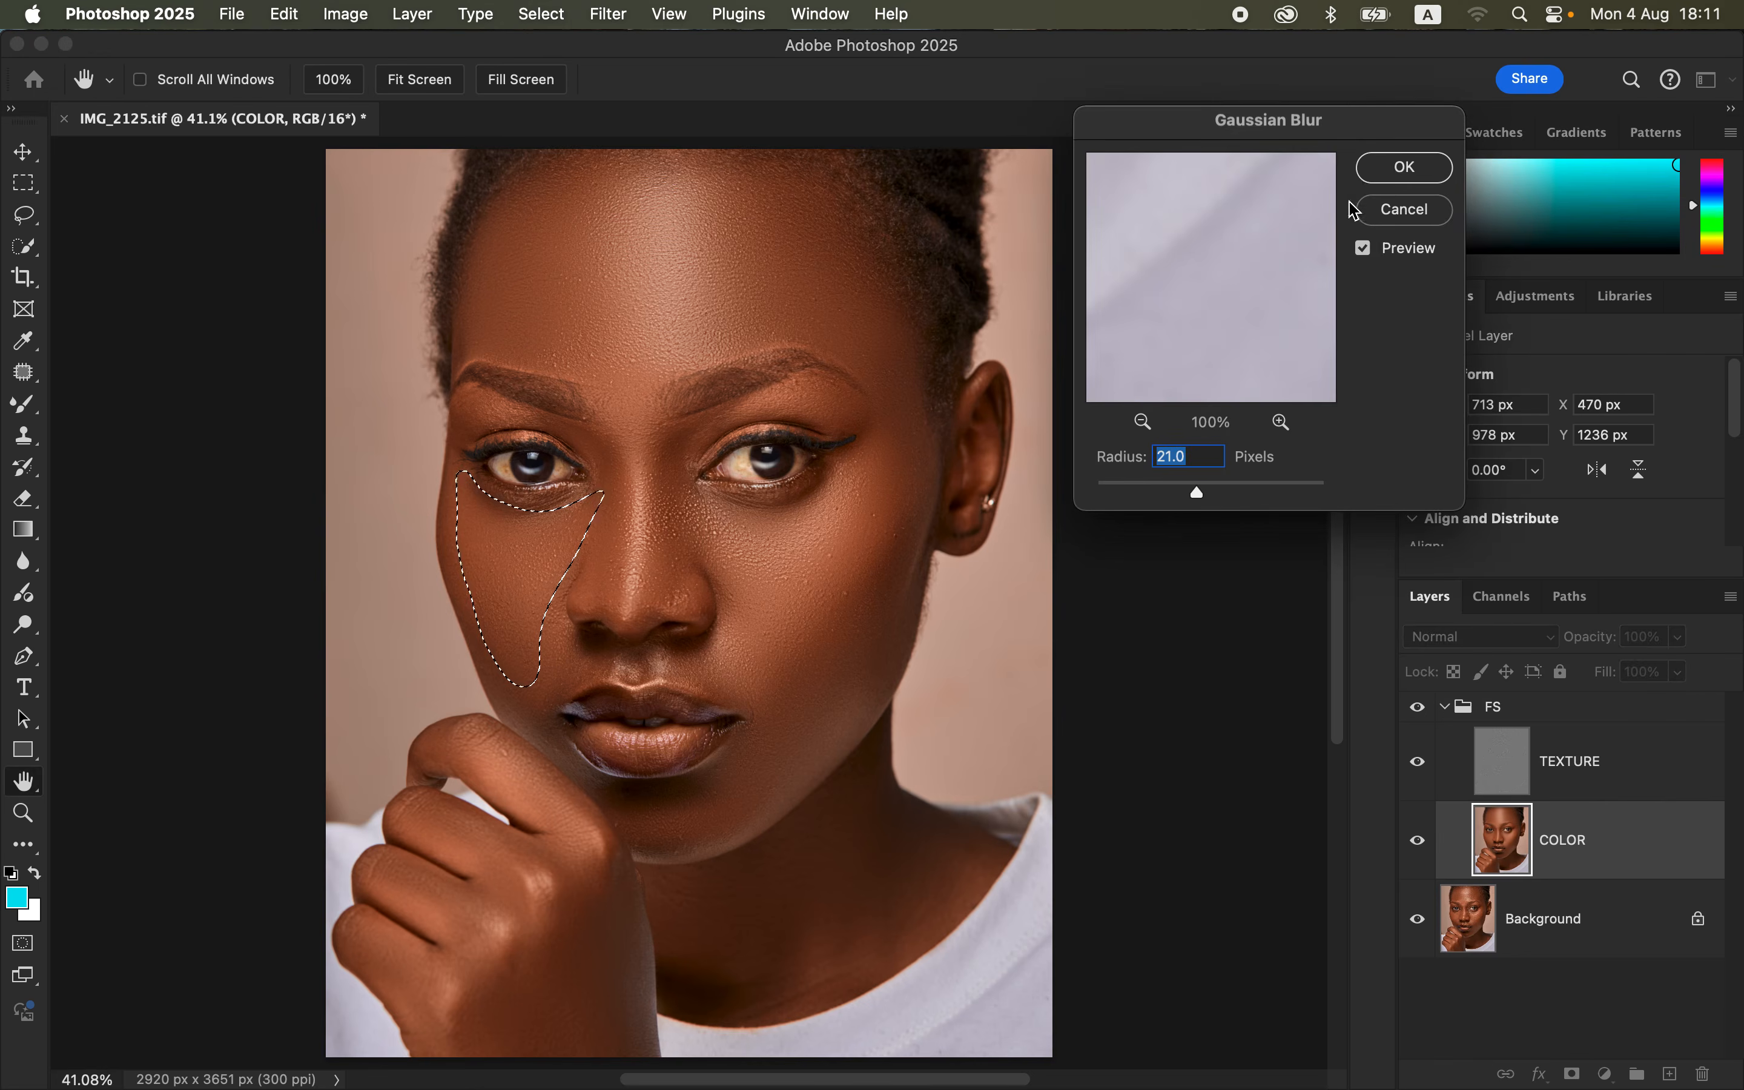
pyautogui.click(1401, 167)
pyautogui.press('super+d')
# - Lasso the lower cheek between nose and mouth corner on the earring side, apply Gaussian Blur and deselect
pyautogui.moveTo(724, 600)
pyautogui.mouseDown()
pyautogui.moveTo(678, 663)
pyautogui.moveTo(753, 728)
pyautogui.moveTo(800, 628)
pyautogui.moveTo(729, 606)
pyautogui.mouseUp()
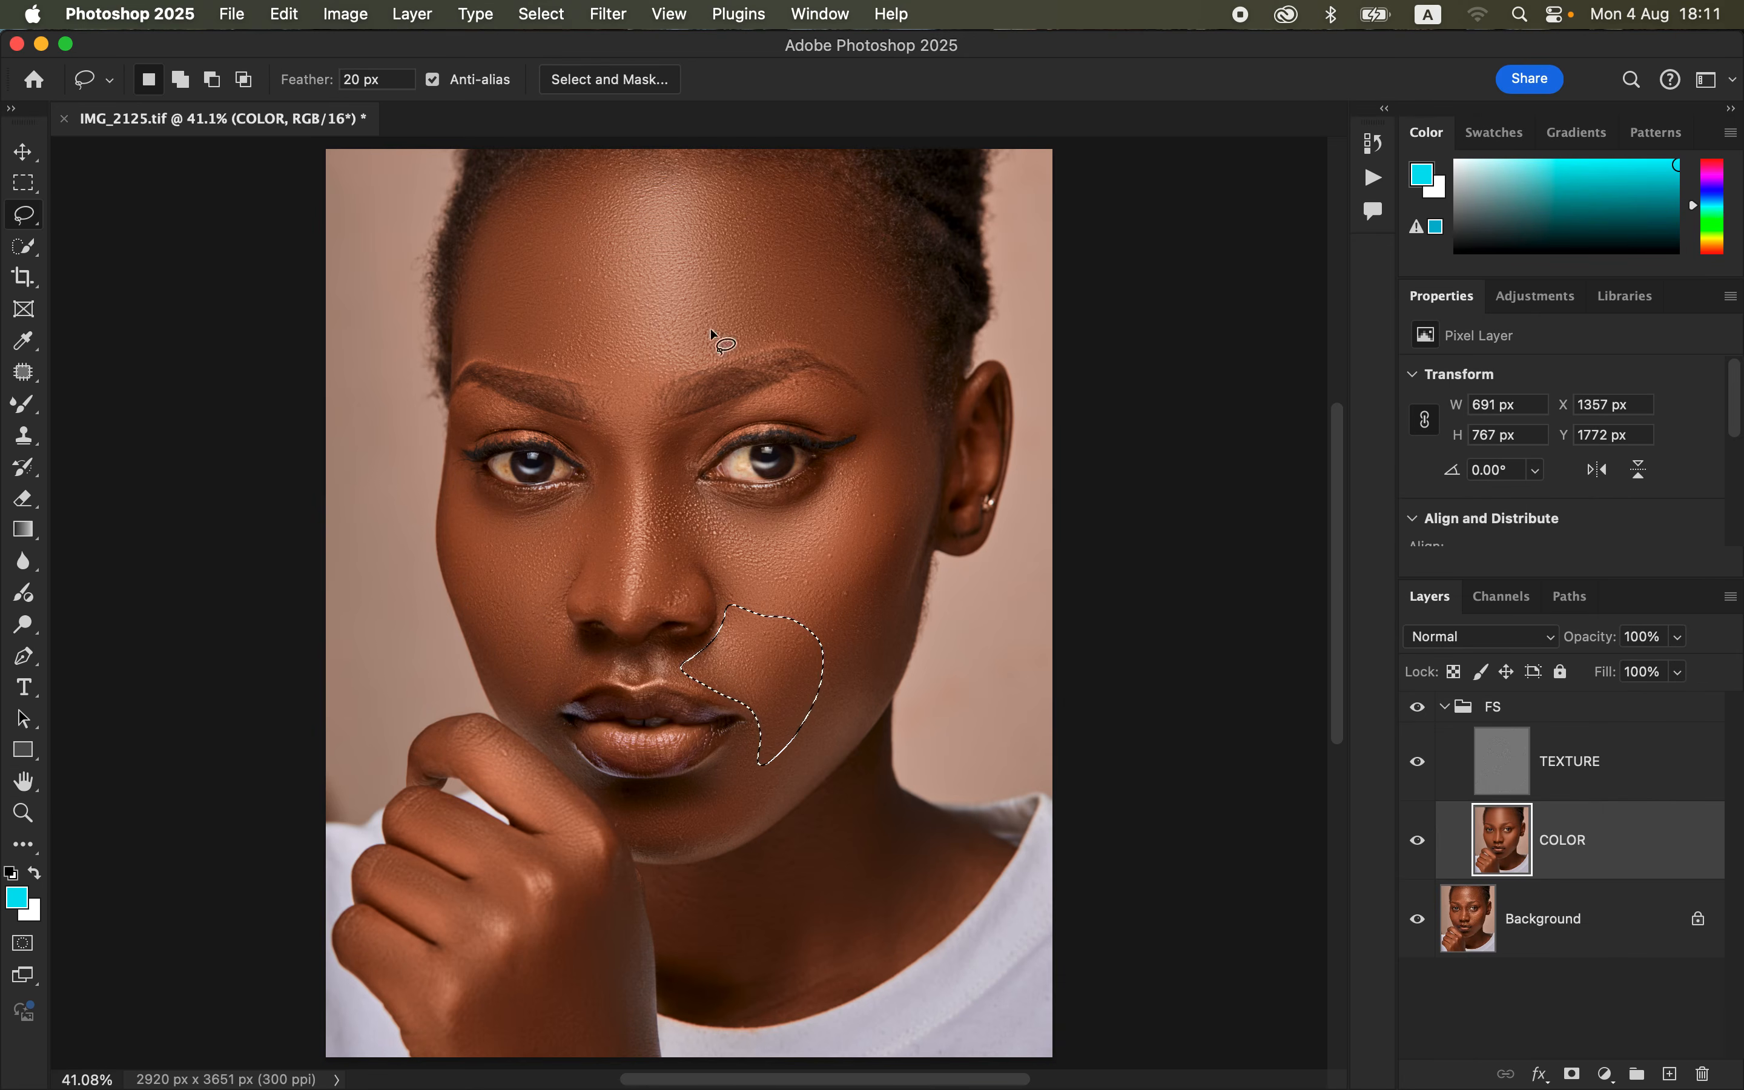
pyautogui.click(608, 14)
pyautogui.moveTo(671, 352)
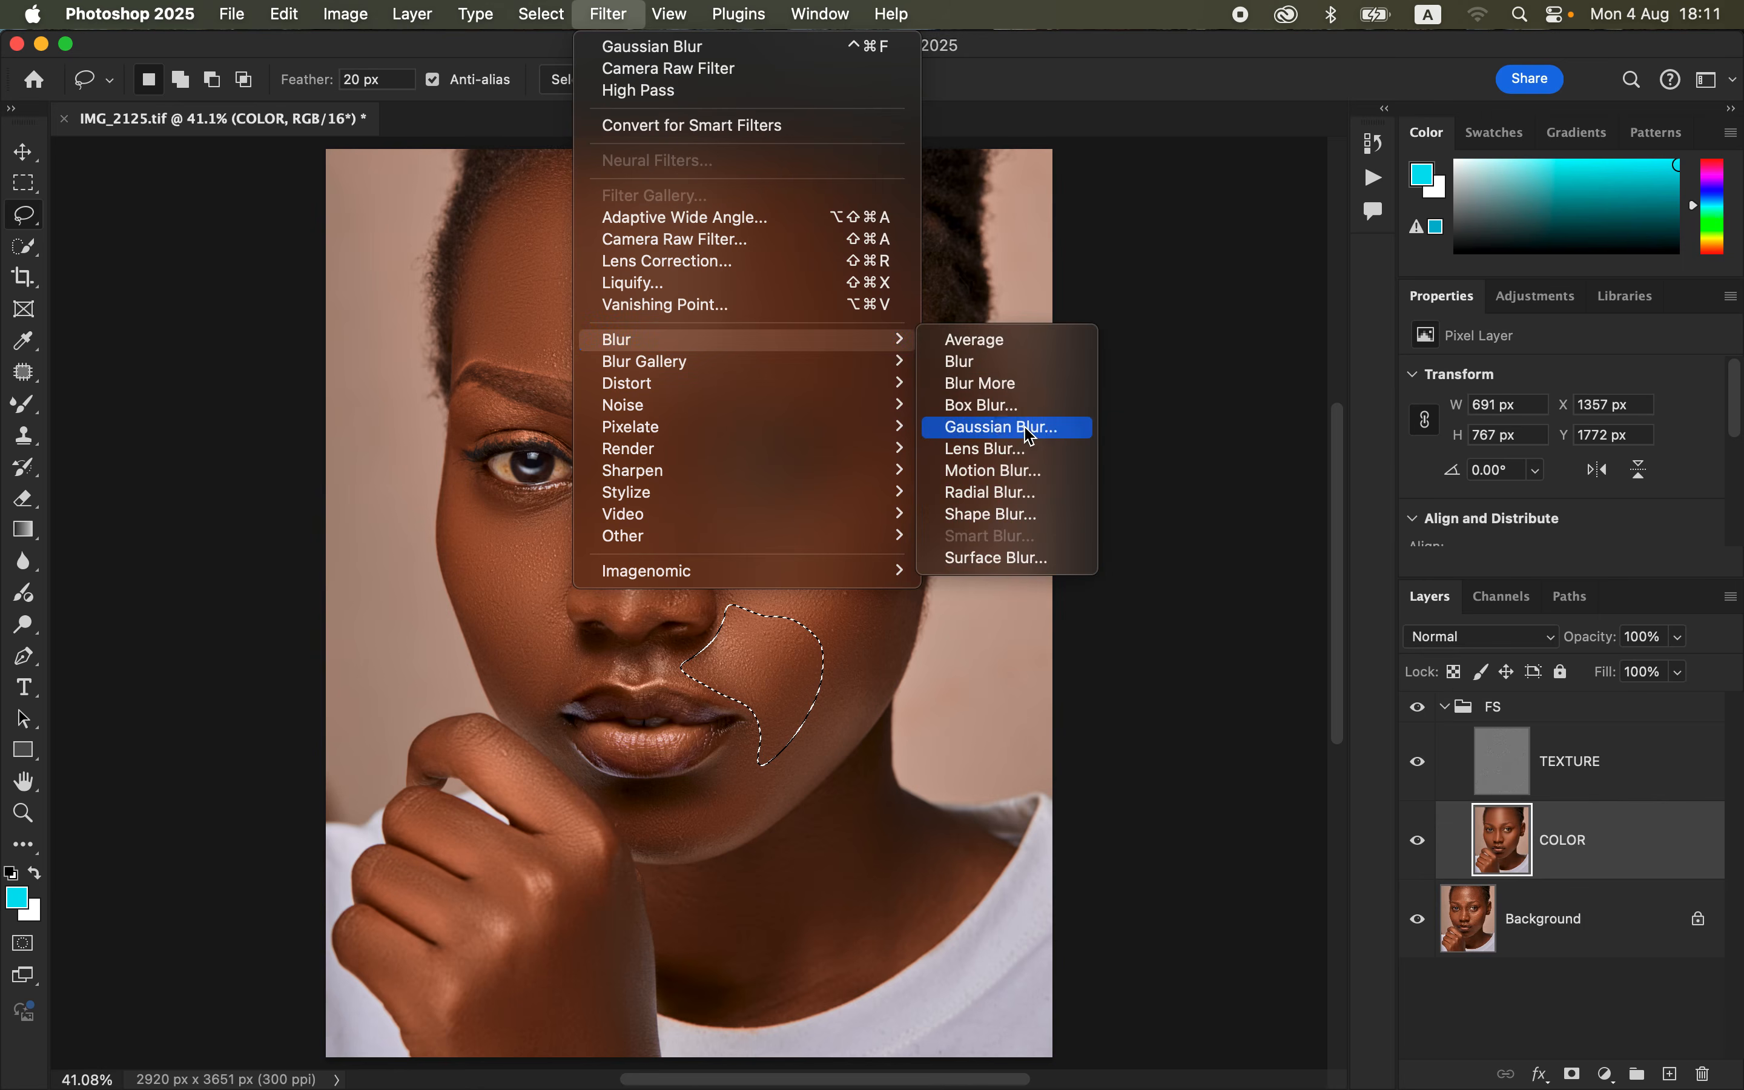
pyautogui.click(1027, 430)
pyautogui.click(1413, 170)
pyautogui.press('super+d')
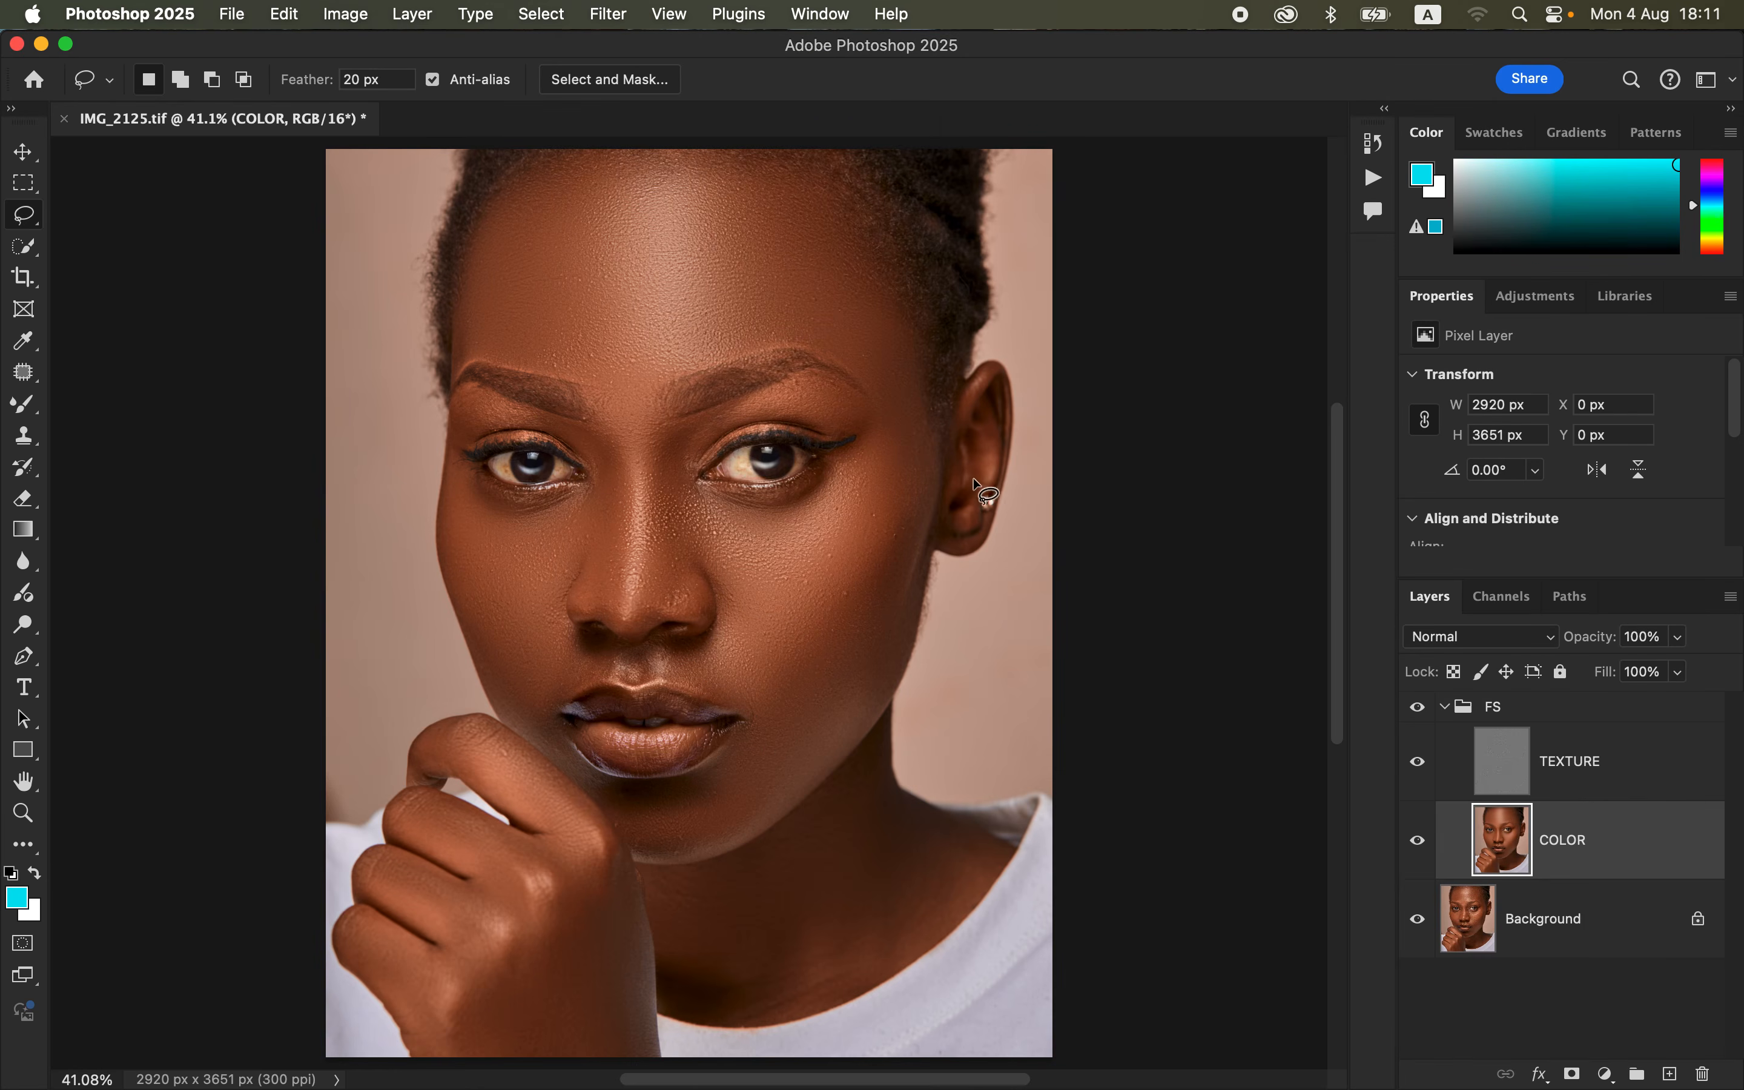
# - Lasso a curved band from beside the mouth down along the chin, apply Gaussian Blur and deselect
pyautogui.moveTo(749, 724)
pyautogui.mouseDown()
pyautogui.moveTo(722, 774)
pyautogui.moveTo(619, 811)
pyautogui.moveTo(673, 847)
pyautogui.moveTo(773, 796)
pyautogui.moveTo(822, 679)
pyautogui.moveTo(780, 665)
pyautogui.mouseUp()
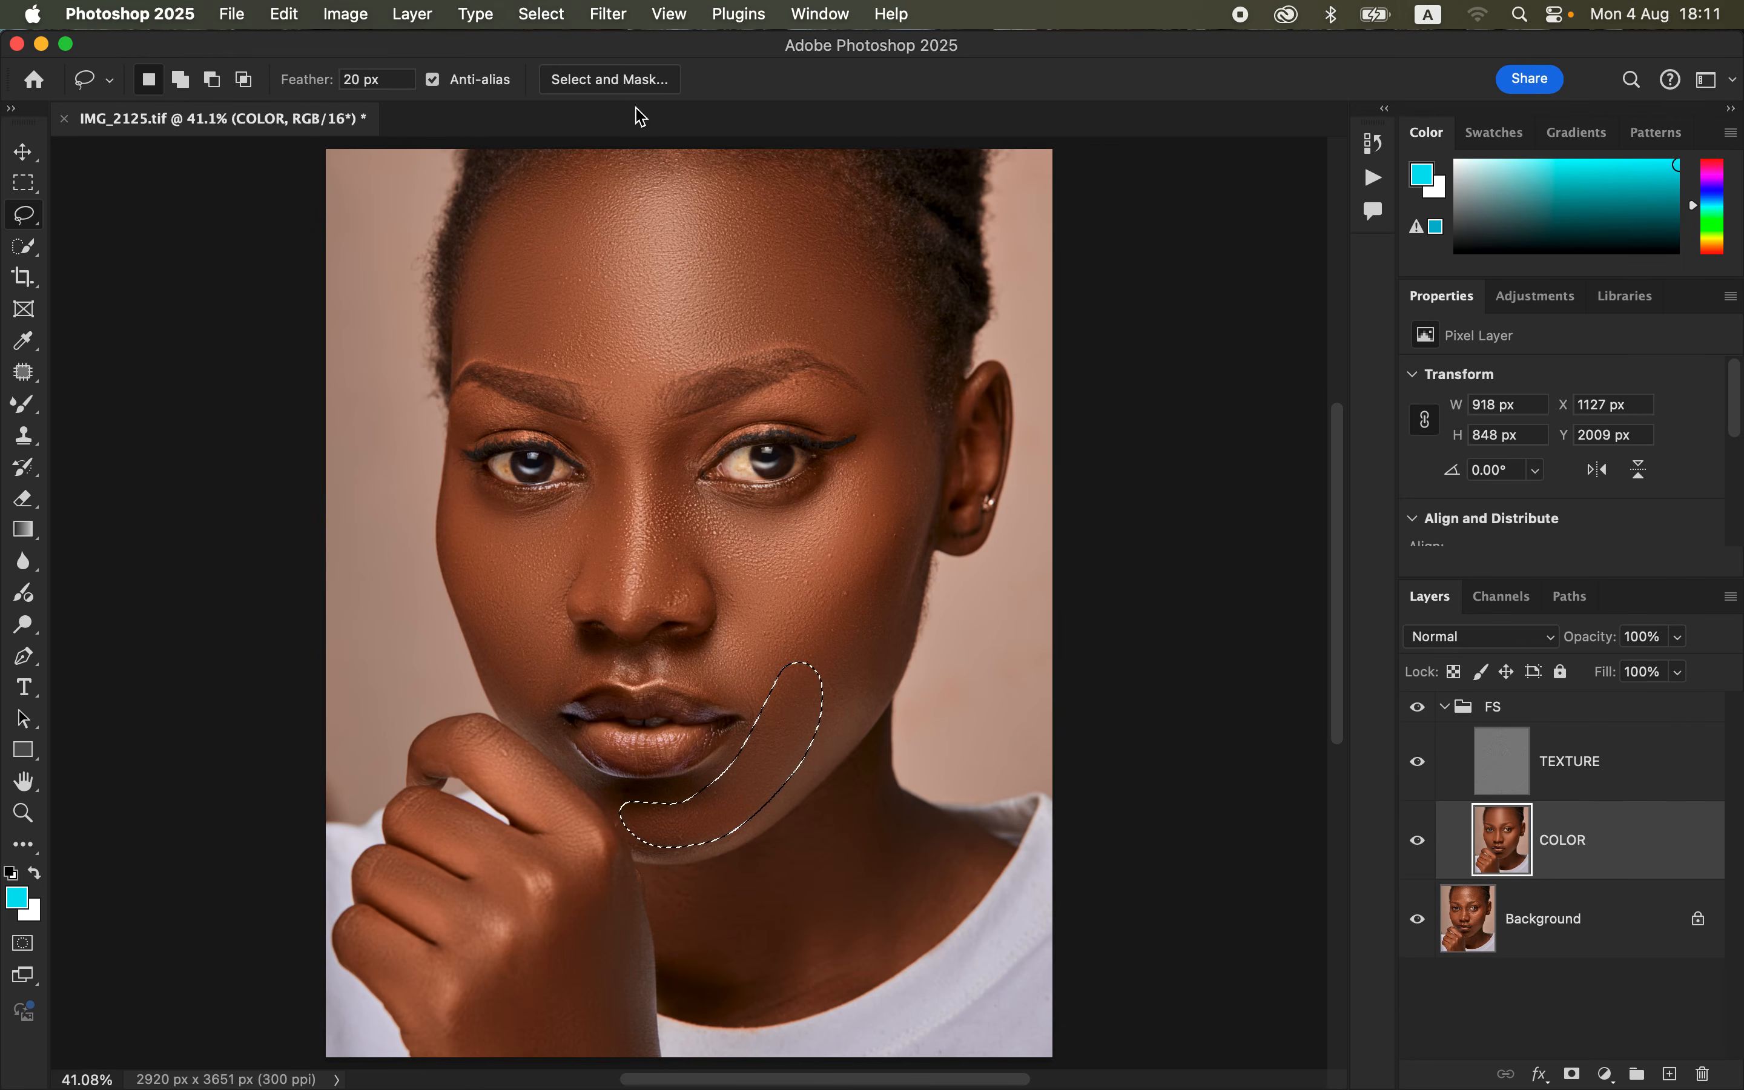
pyautogui.click(608, 14)
pyautogui.moveTo(670, 352)
pyautogui.click(1062, 427)
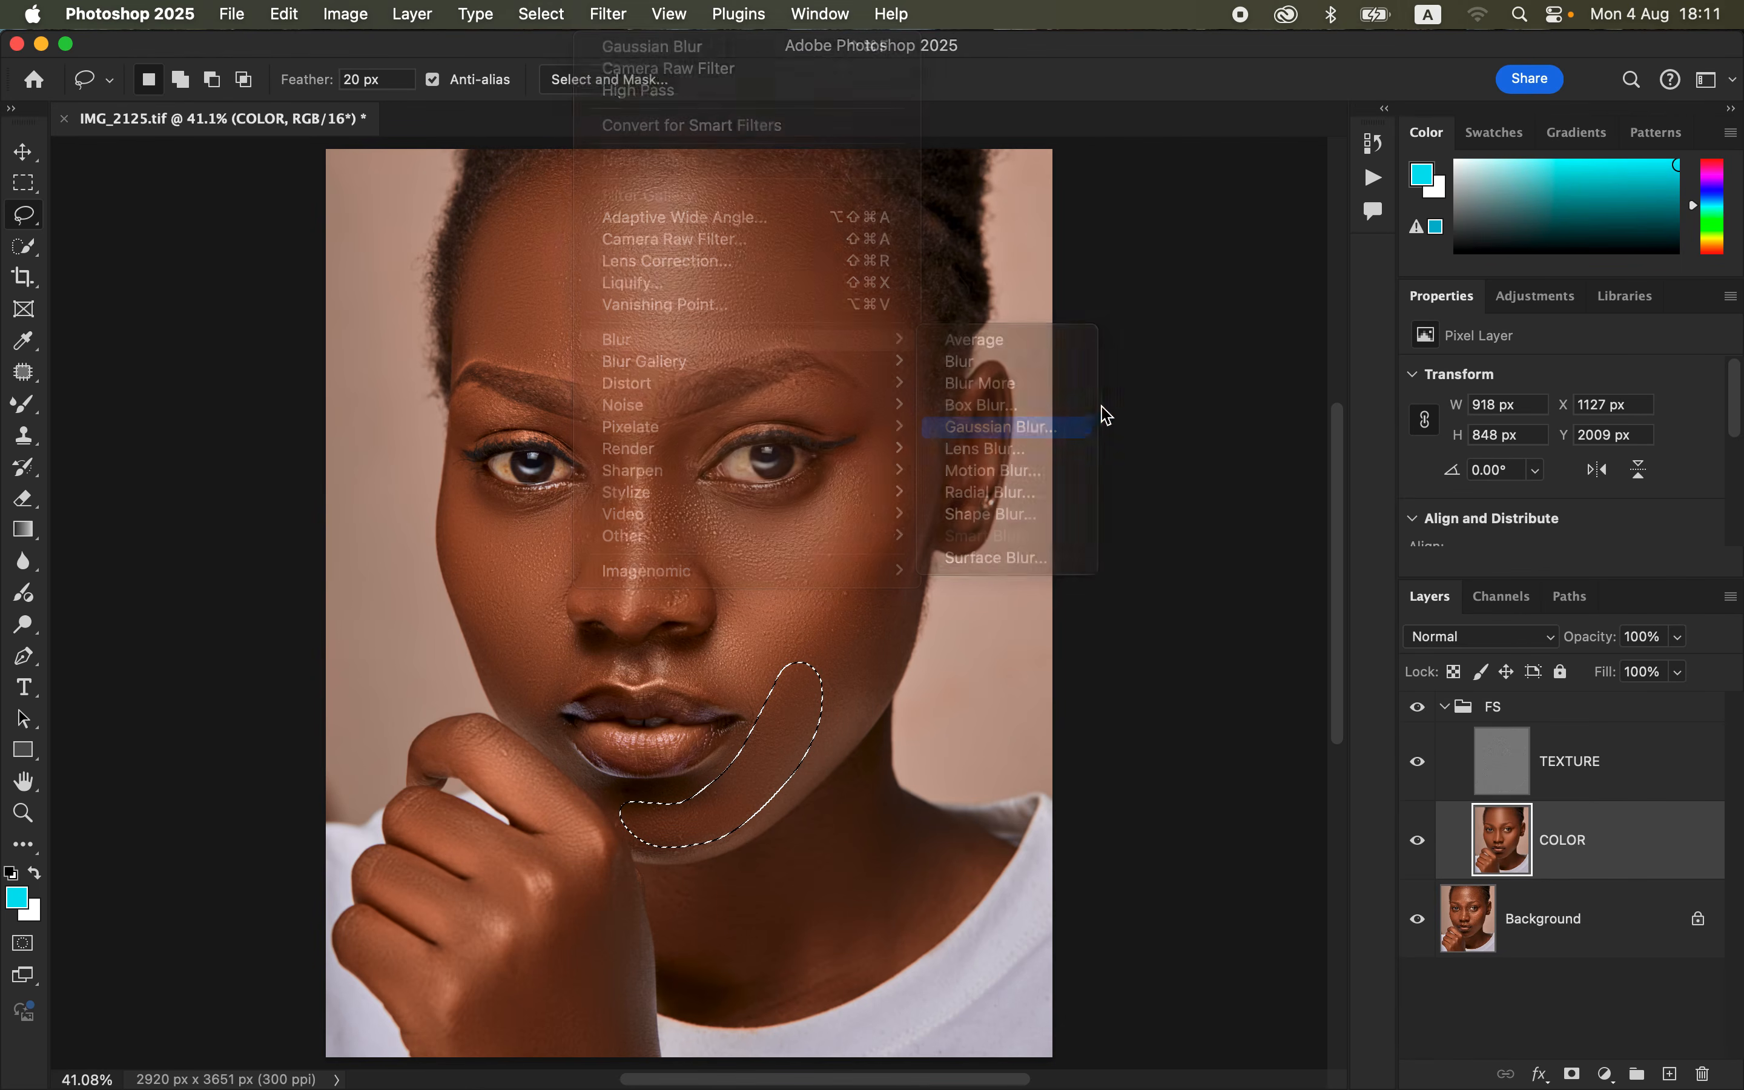
pyautogui.click(1410, 169)
pyautogui.press('super+d')
# - Lasso the side of the nose facing the earring, from the inner eye to the nostril, apply Gaussian Blur and deselect
pyautogui.moveTo(734, 406)
pyautogui.mouseDown()
pyautogui.moveTo(663, 441)
pyautogui.moveTo(660, 599)
pyautogui.moveTo(714, 559)
pyautogui.moveTo(695, 503)
pyautogui.moveTo(734, 406)
pyautogui.mouseUp()
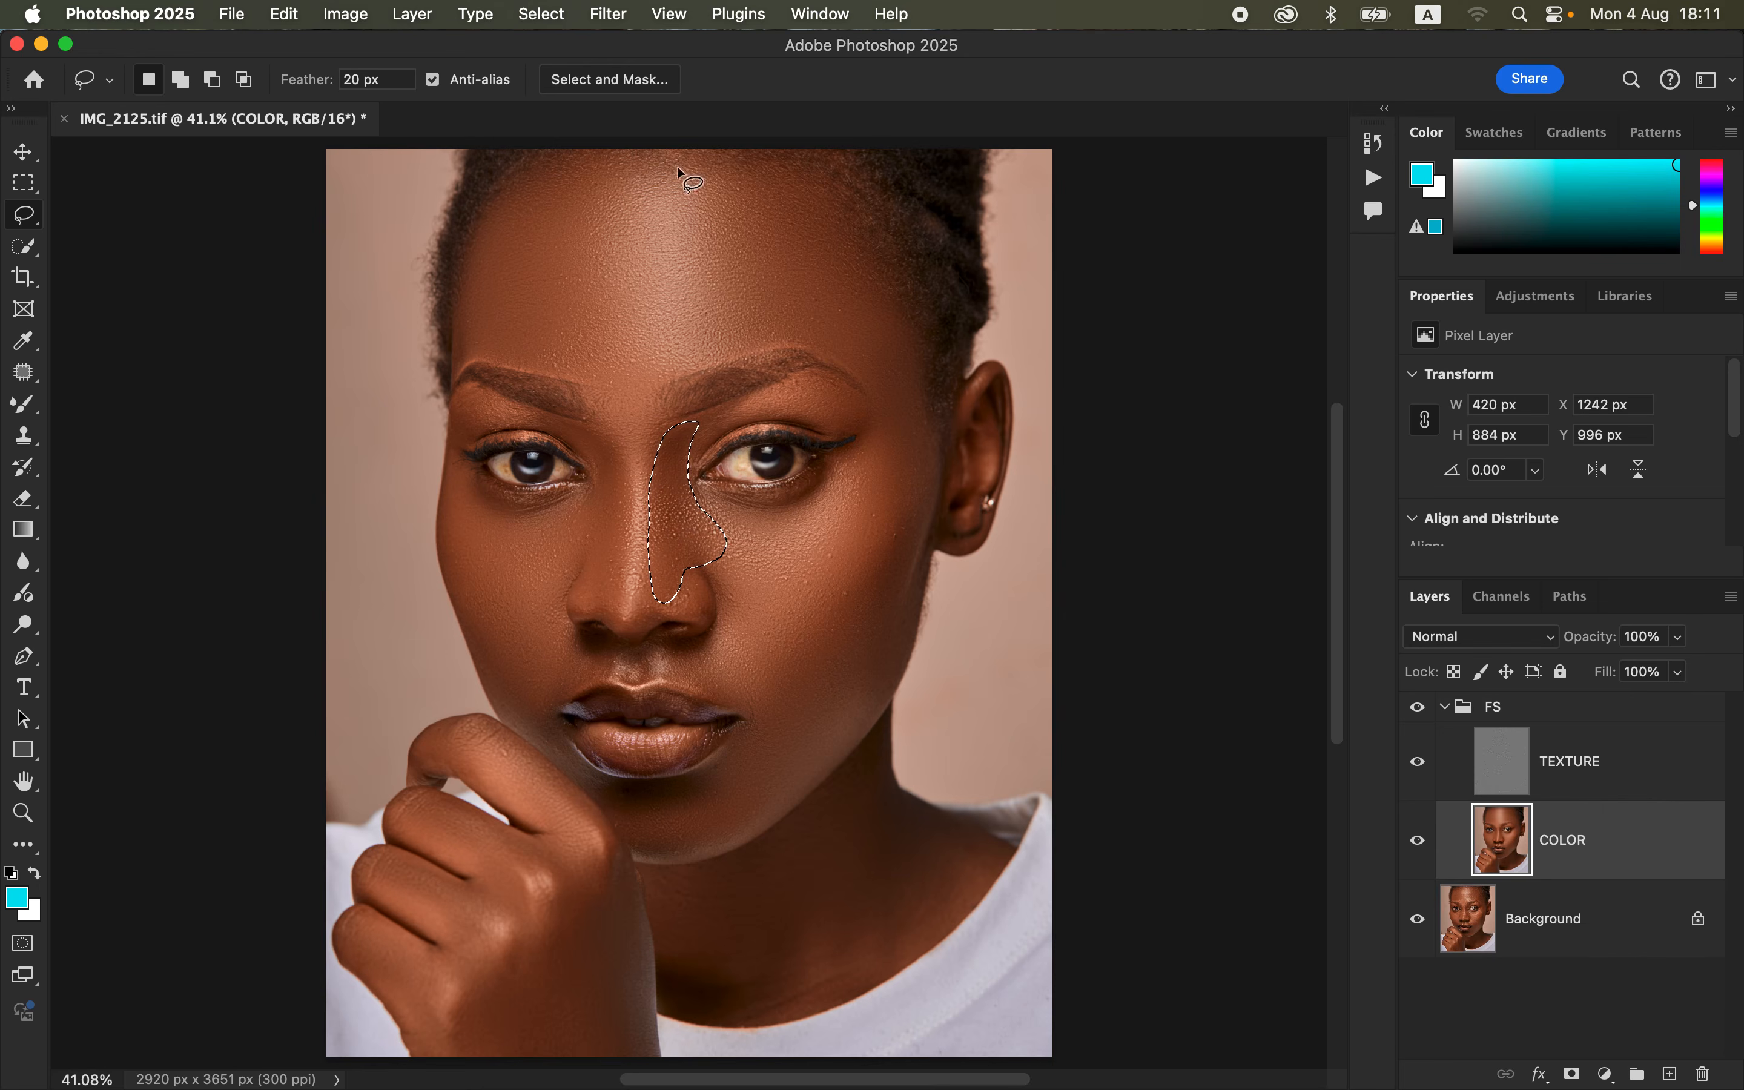
pyautogui.click(607, 13)
pyautogui.moveTo(642, 346)
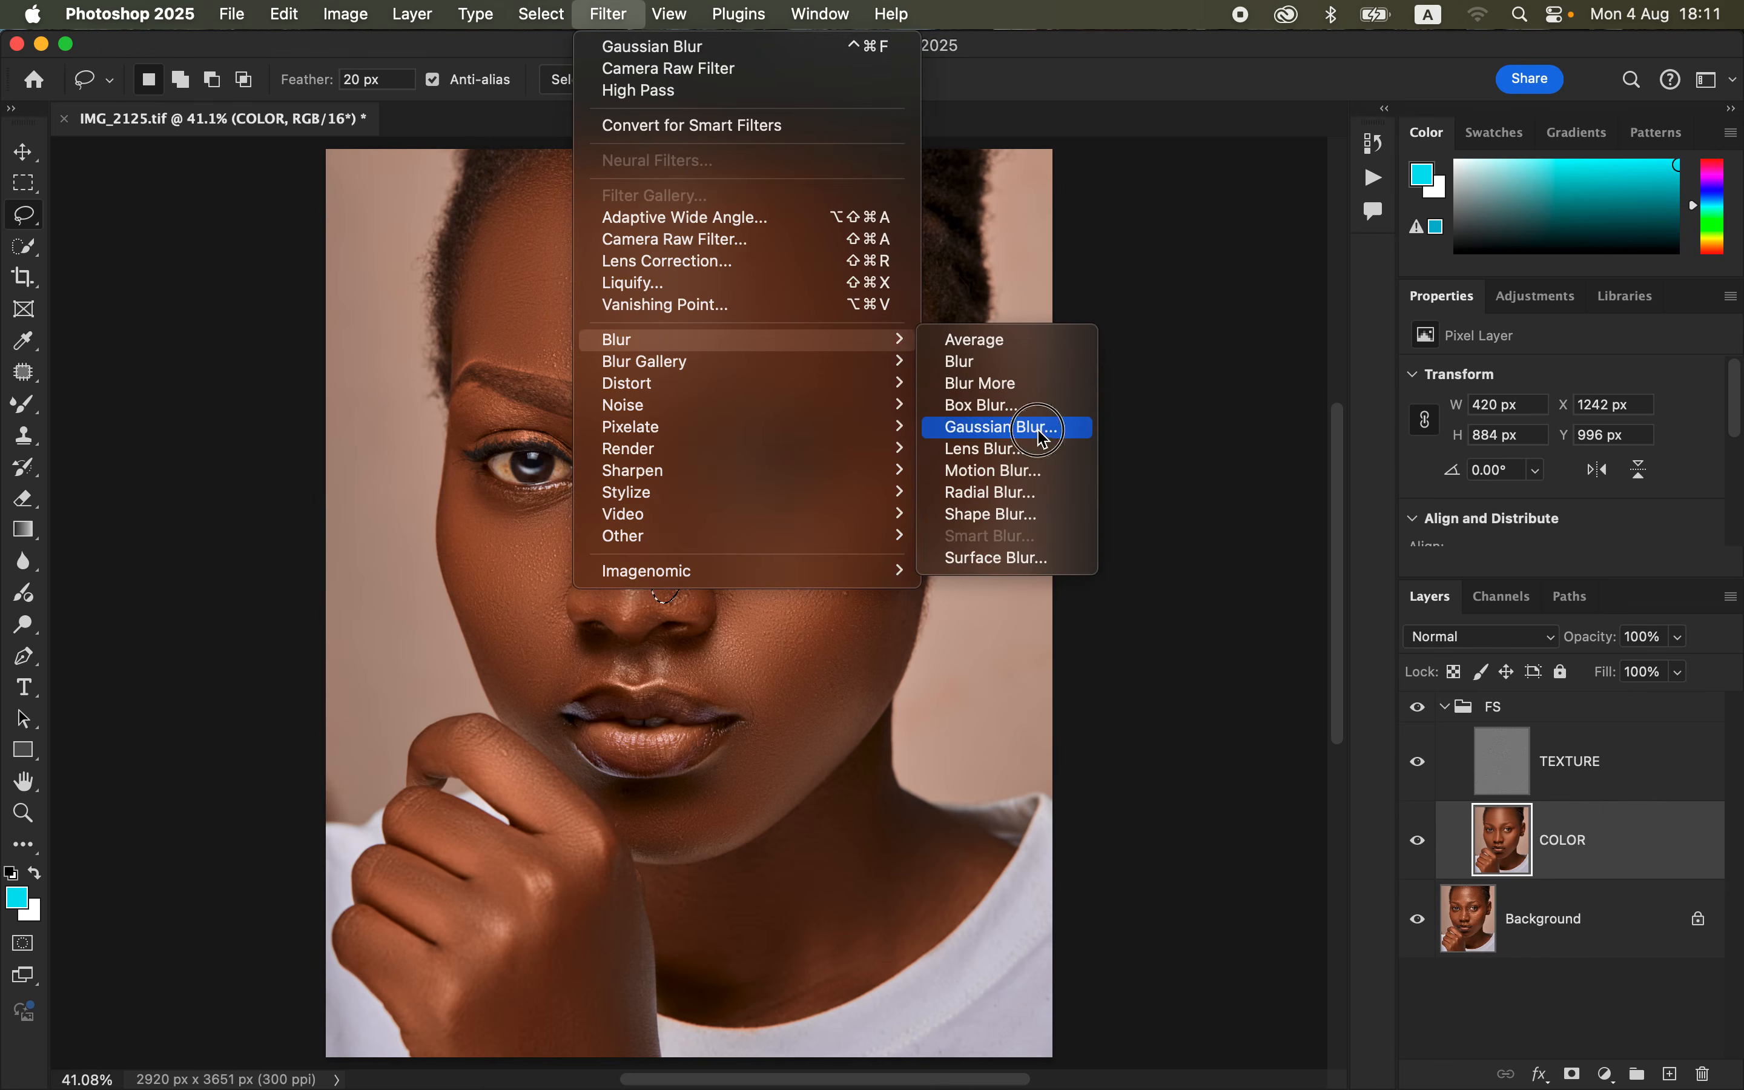
pyautogui.click(1038, 426)
pyautogui.click(1407, 179)
pyautogui.hotkey('ctrl', 'd')
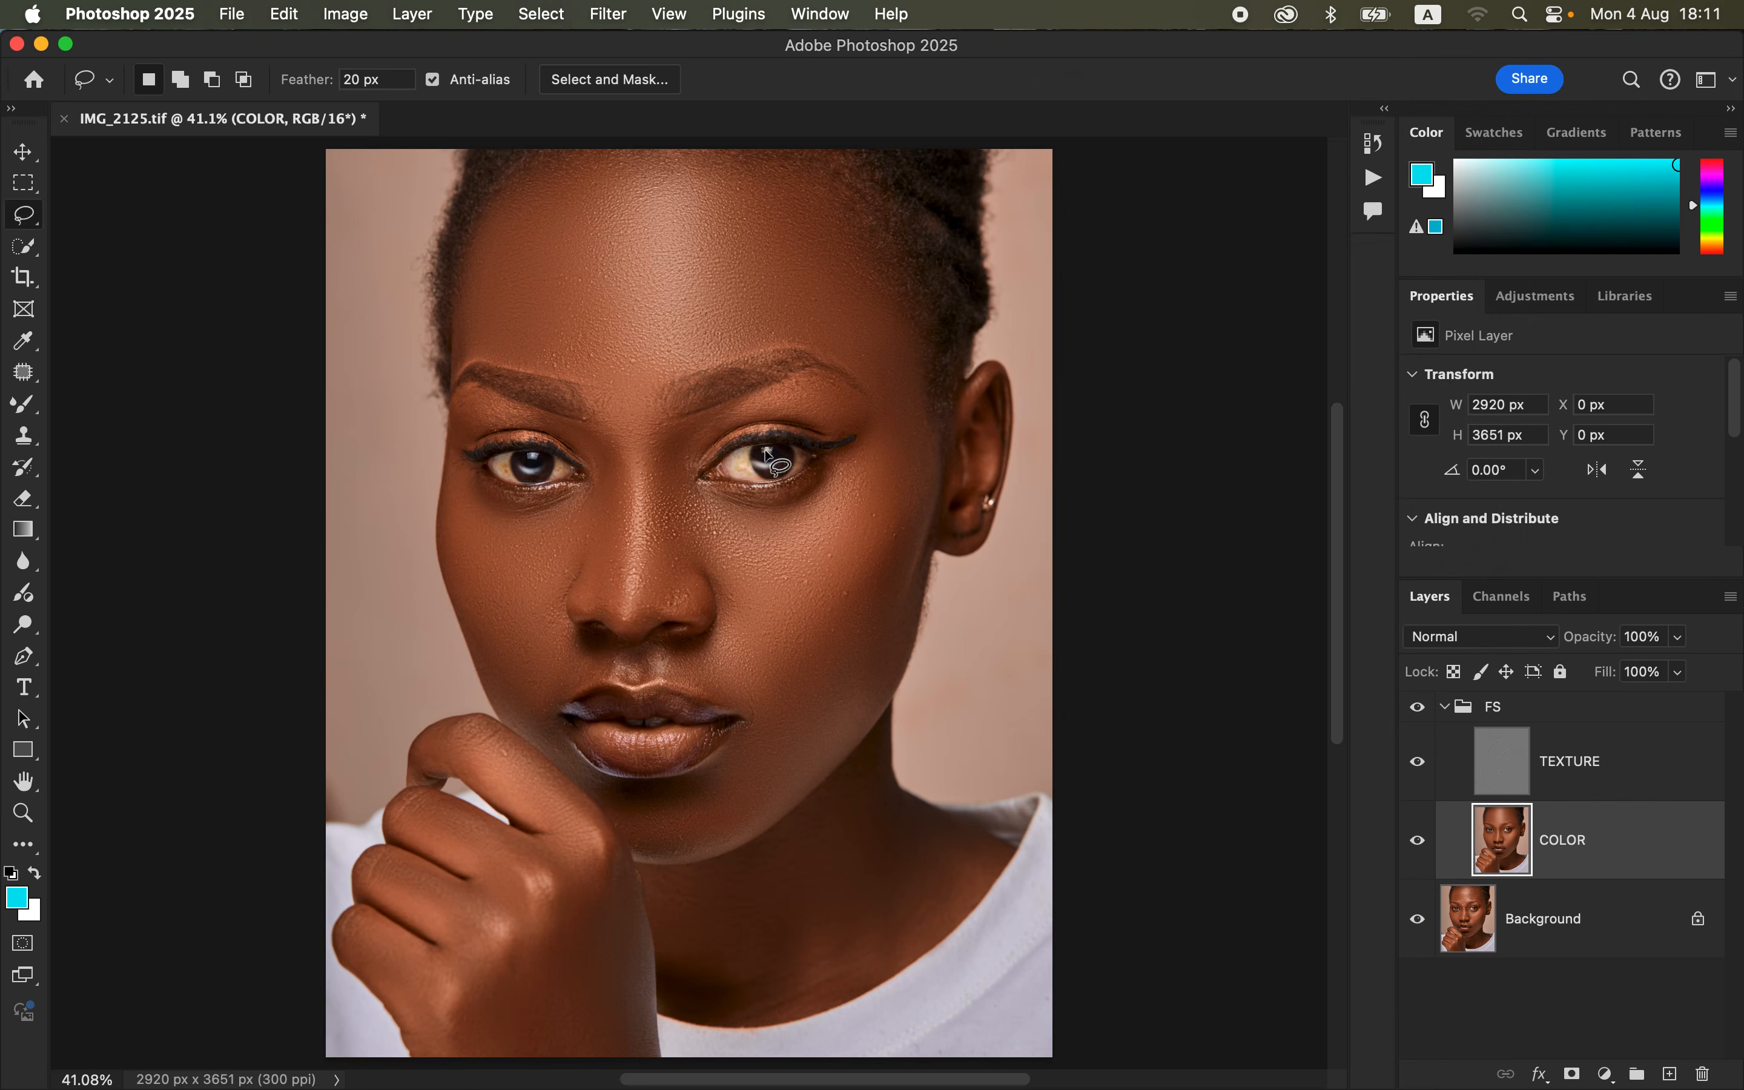
# - Lasso the opposite side of the nose, from the inner eye to the nostril, apply Gaussian Blur and deselect
pyautogui.click(577, 431)
pyautogui.moveTo(577, 431)
pyautogui.mouseDown()
pyautogui.moveTo(621, 497)
pyautogui.moveTo(604, 604)
pyautogui.moveTo(569, 551)
pyautogui.moveTo(602, 481)
pyautogui.moveTo(577, 432)
pyautogui.mouseUp()
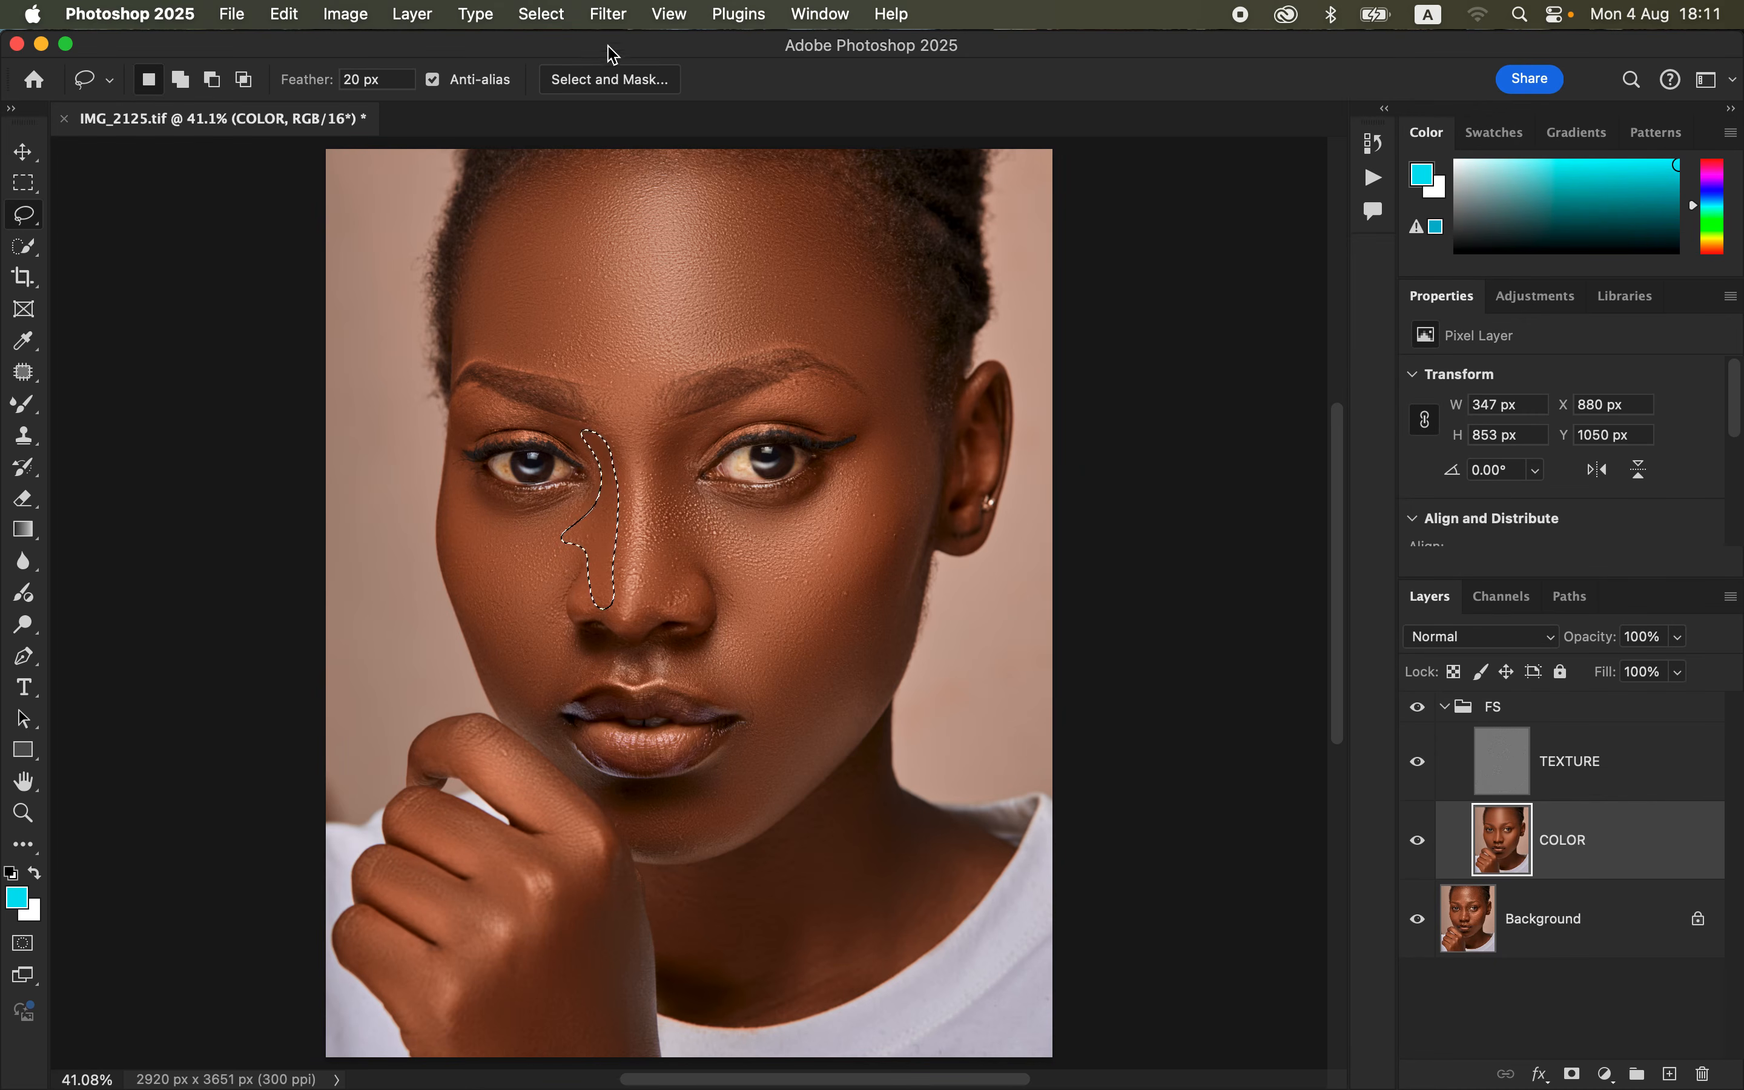
pyautogui.click(611, 15)
pyautogui.moveTo(645, 339)
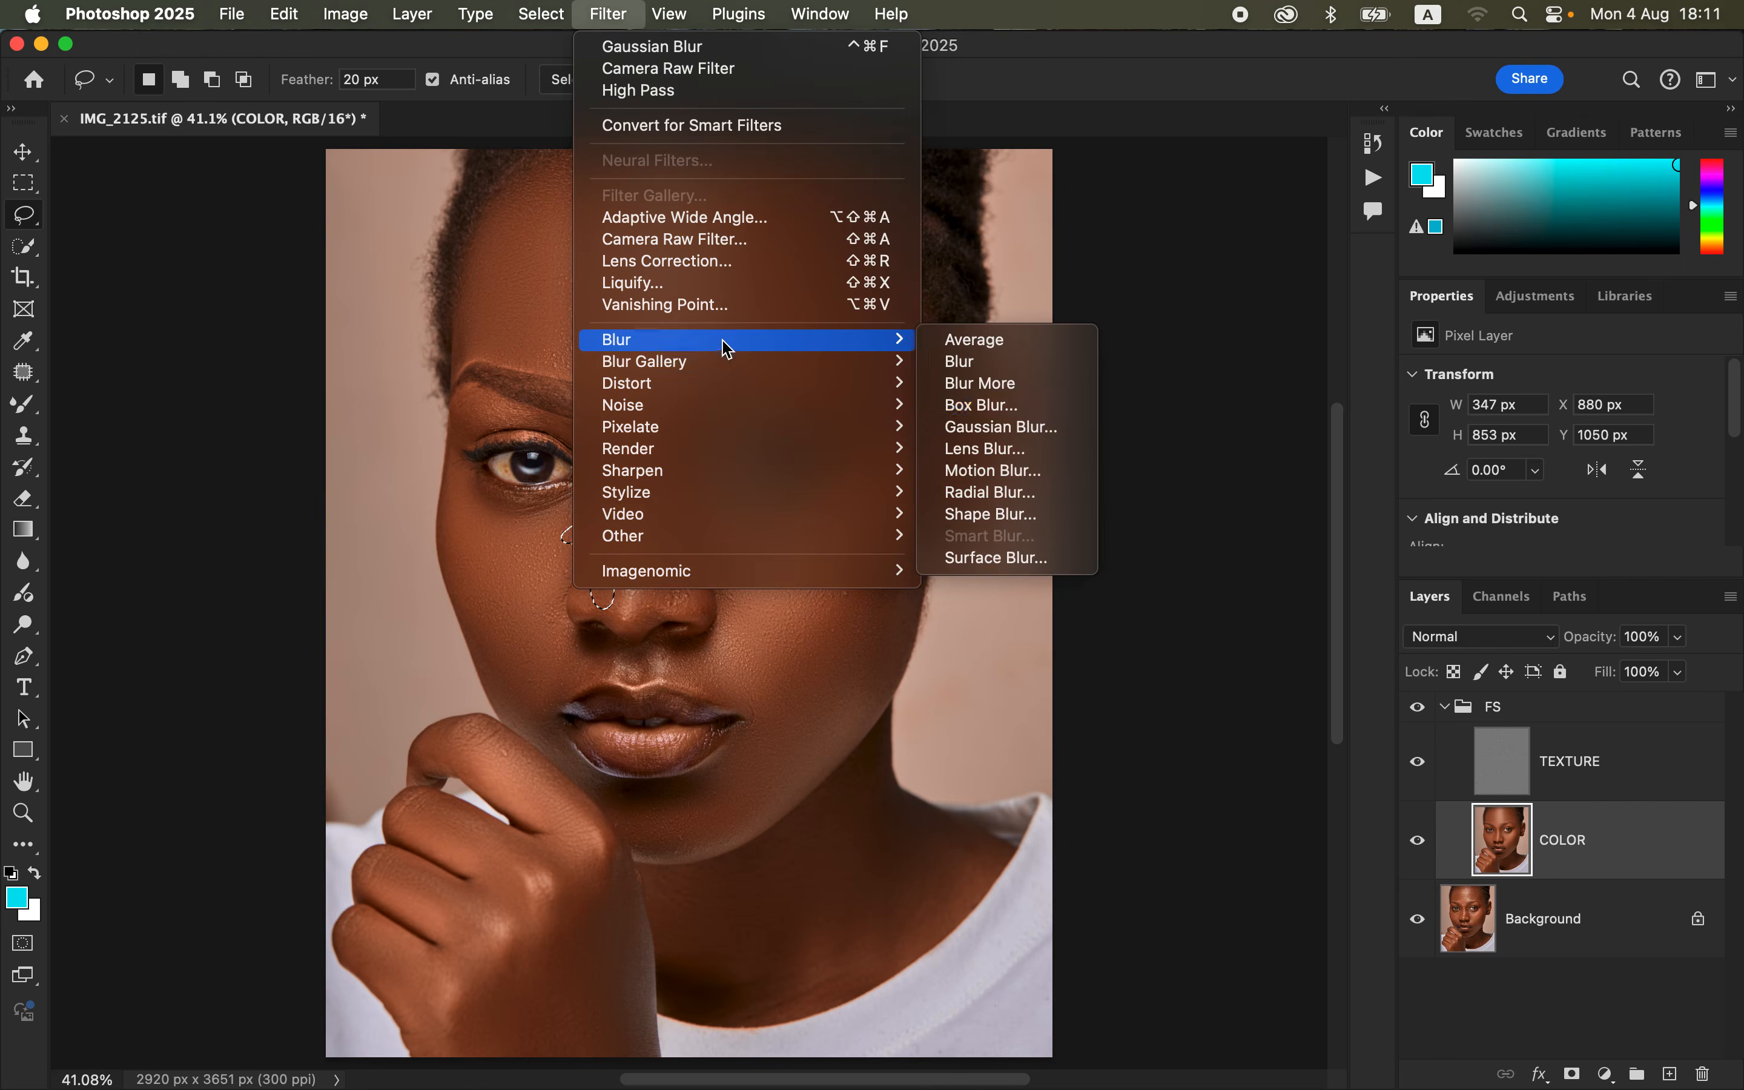
pyautogui.click(1043, 423)
pyautogui.click(1403, 167)
pyautogui.press('cmd+d')
# - Compare the portrait with the FS group hidden and shown, and select the TEXTURE layer
pyautogui.click(1417, 711)
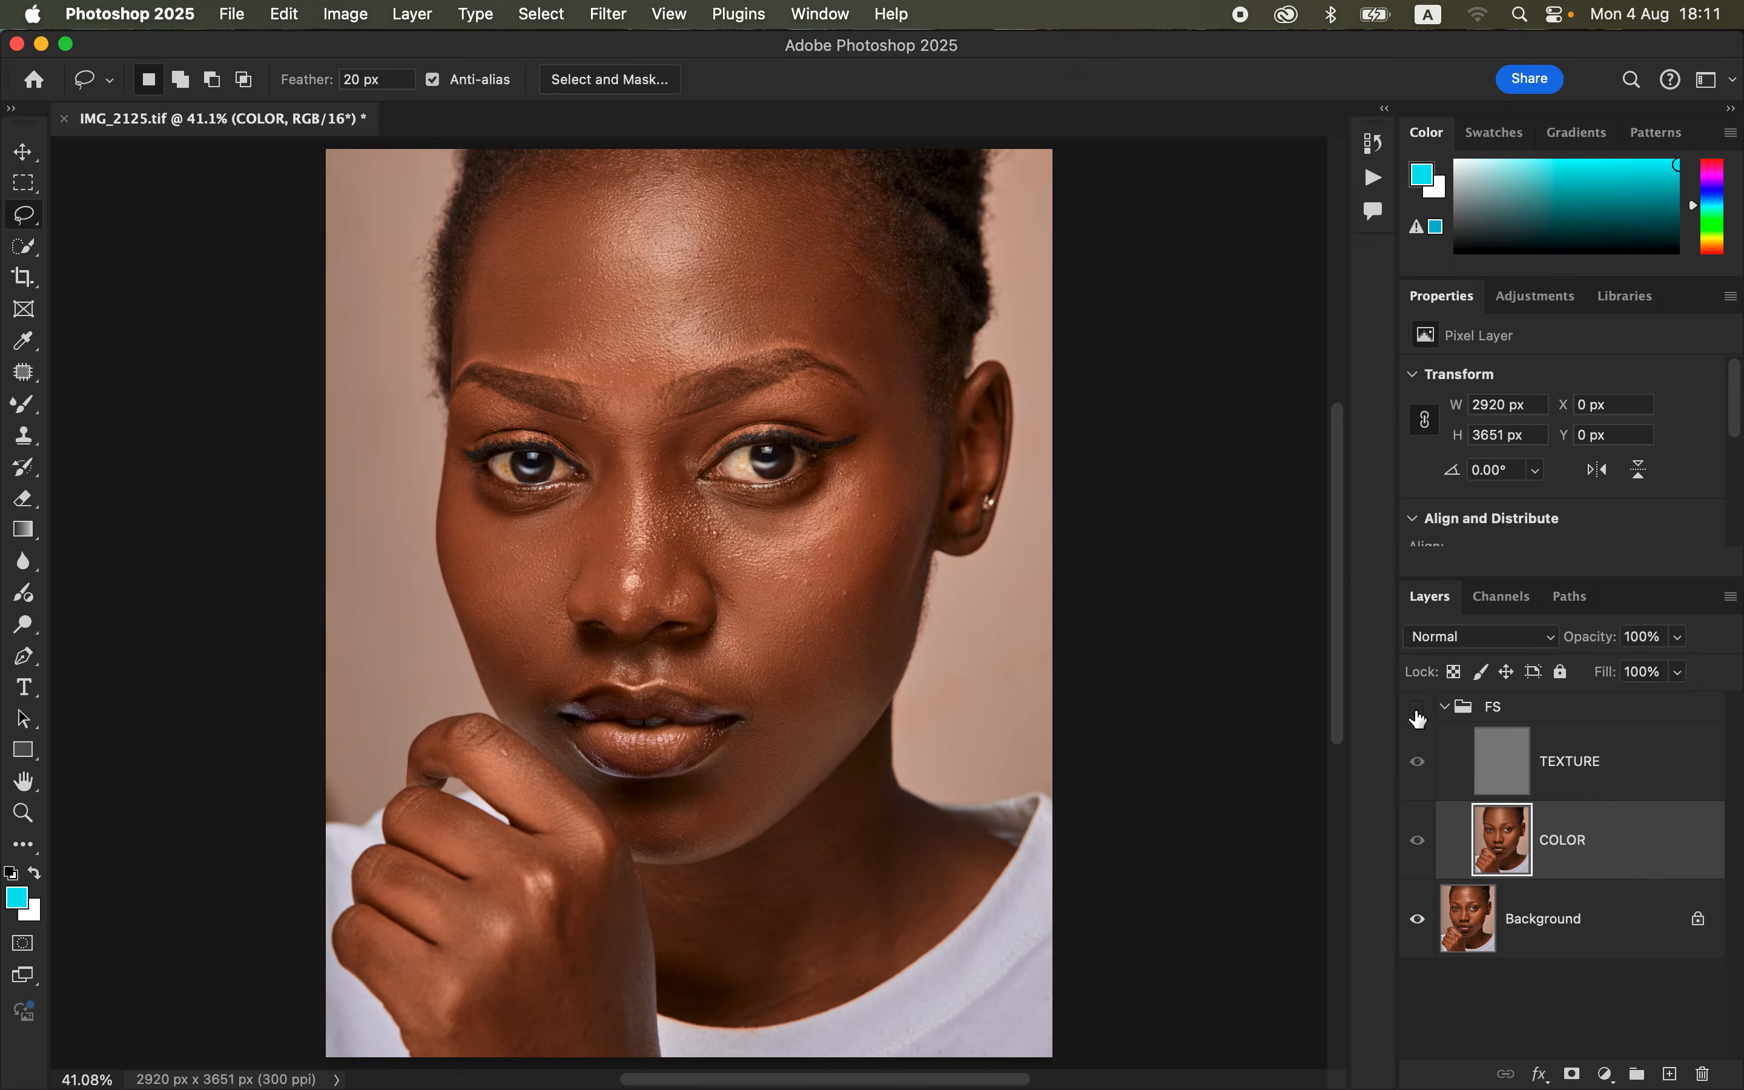
pyautogui.click(1417, 710)
pyautogui.click(1418, 710)
pyautogui.click(1417, 710)
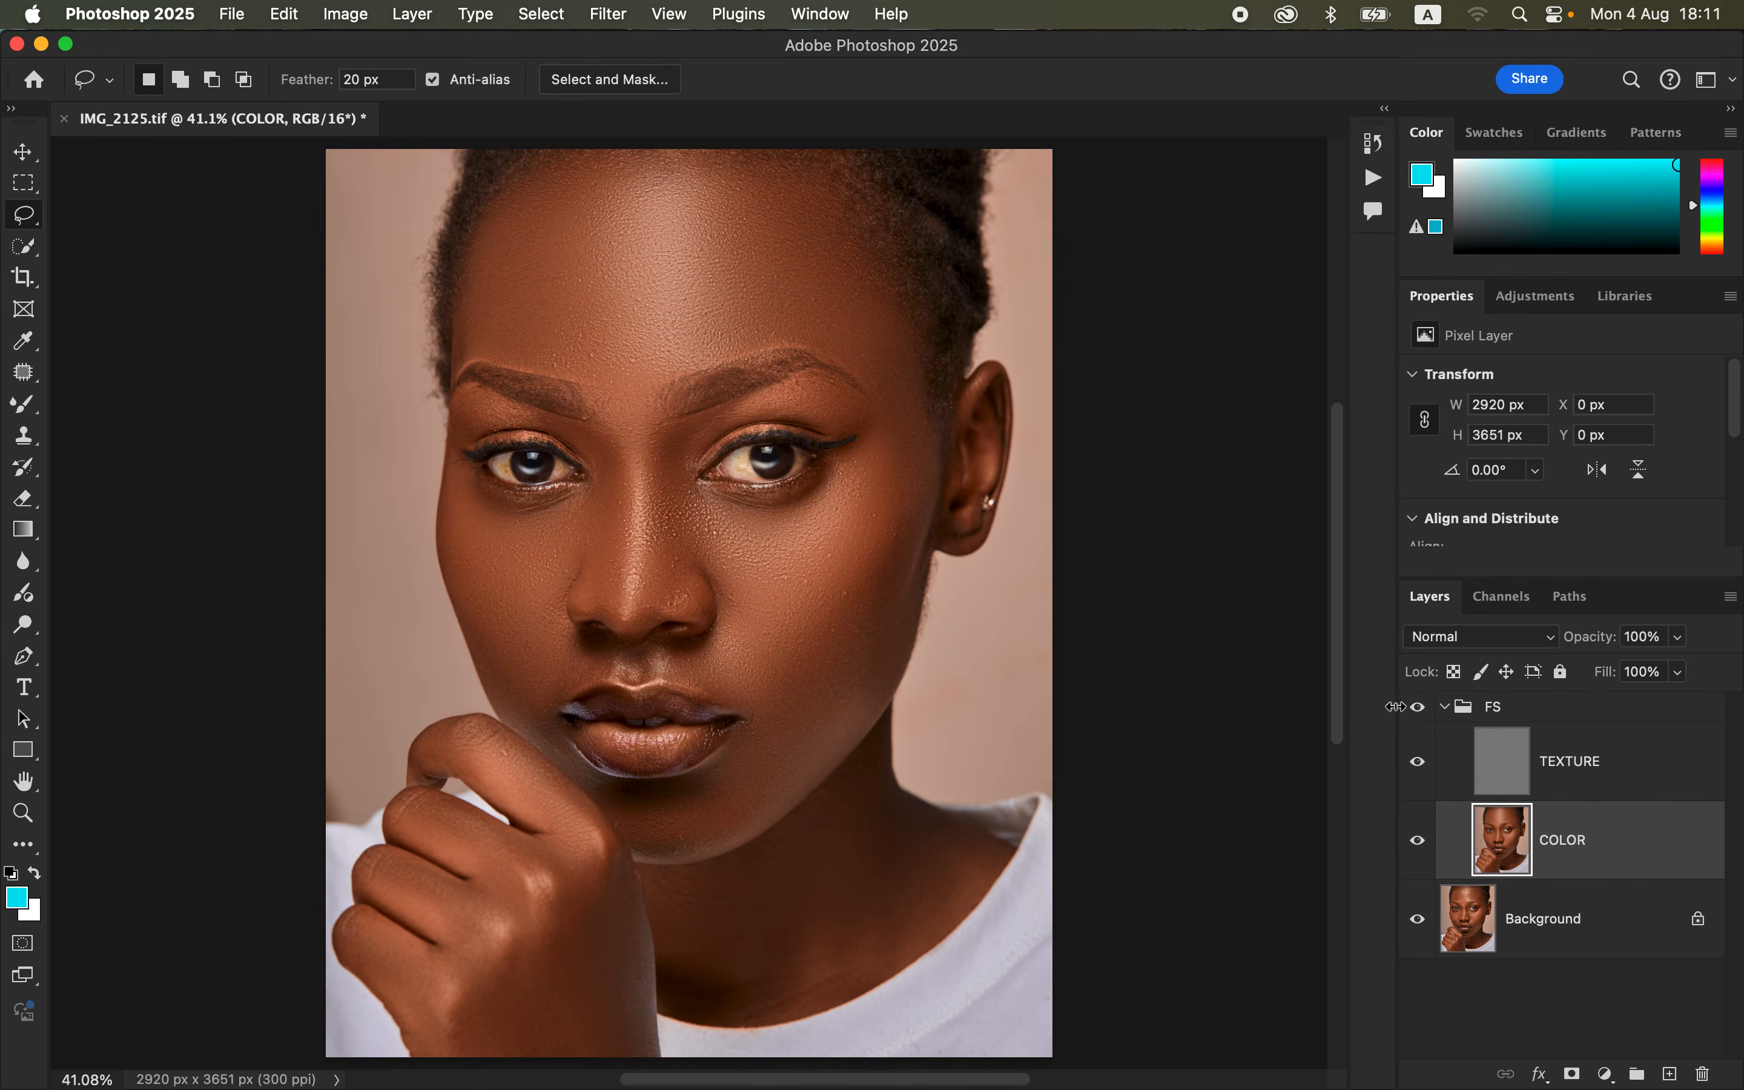
pyautogui.click(1576, 775)
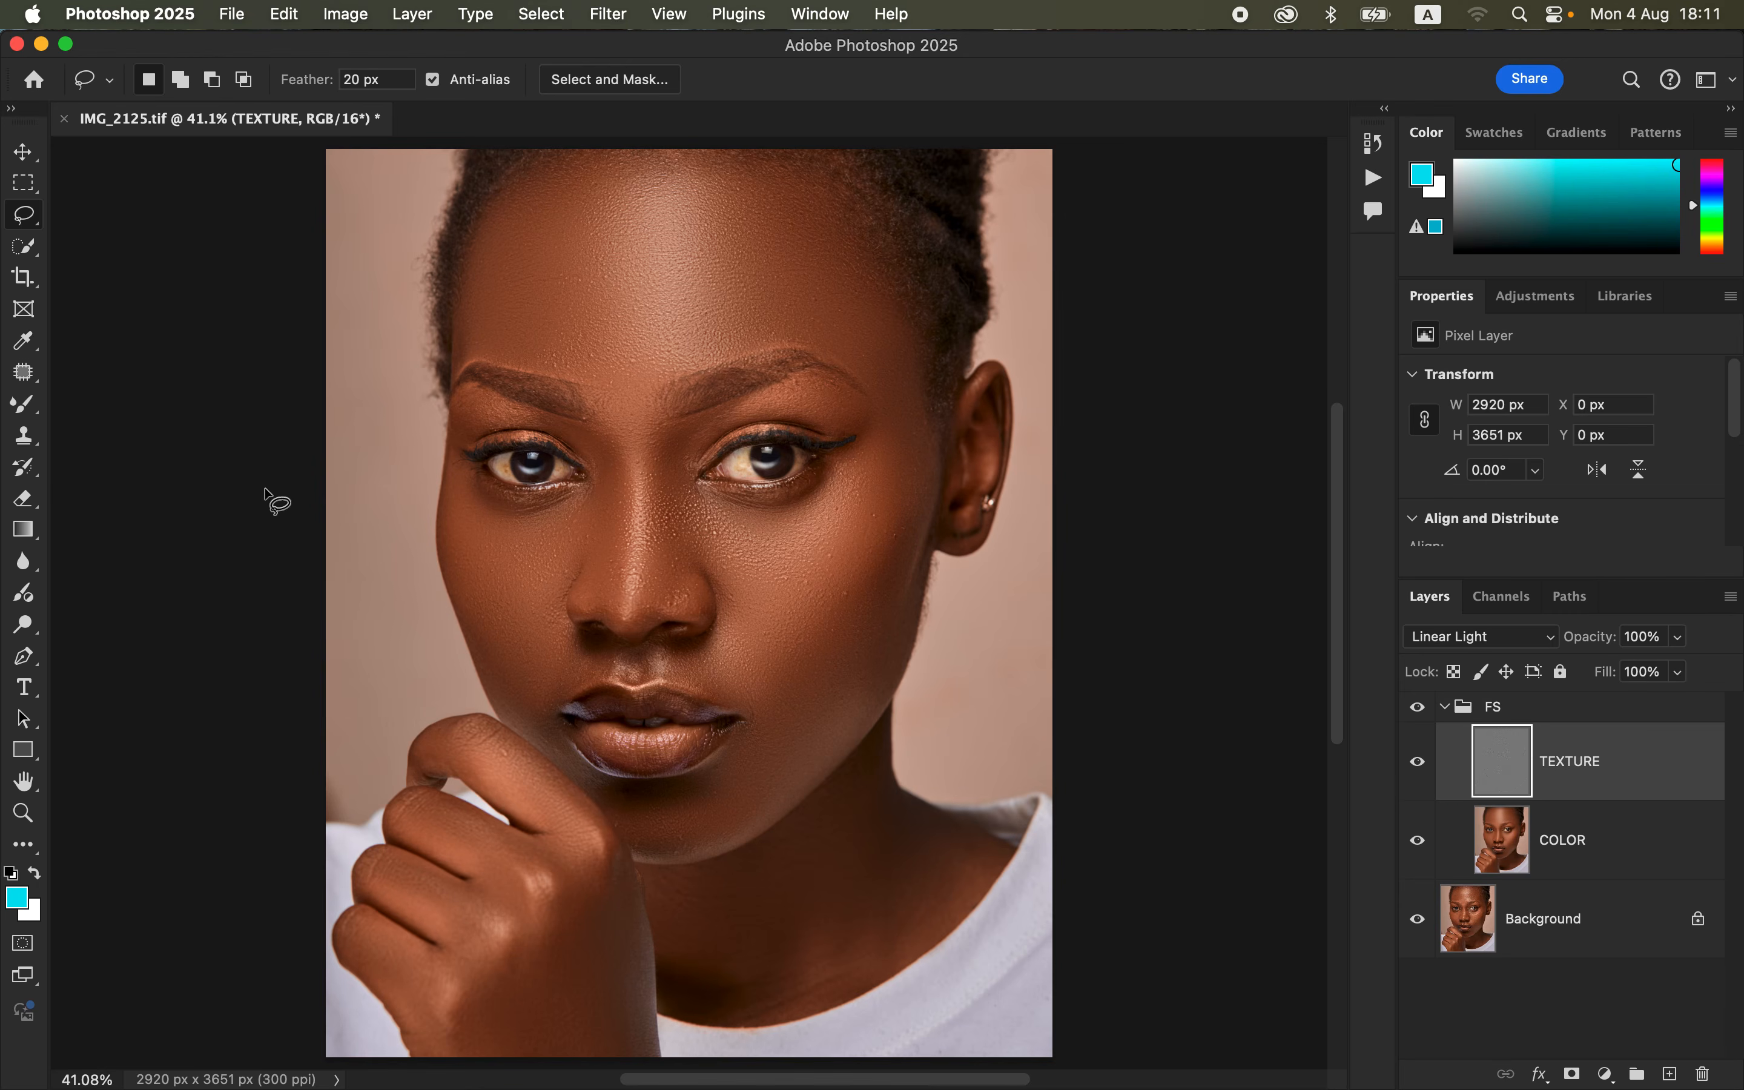
# - Choose the Clone Stamp tool with a Soft Round brush at 0% hardness, sampling from Current Layer
pyautogui.click(26, 442)
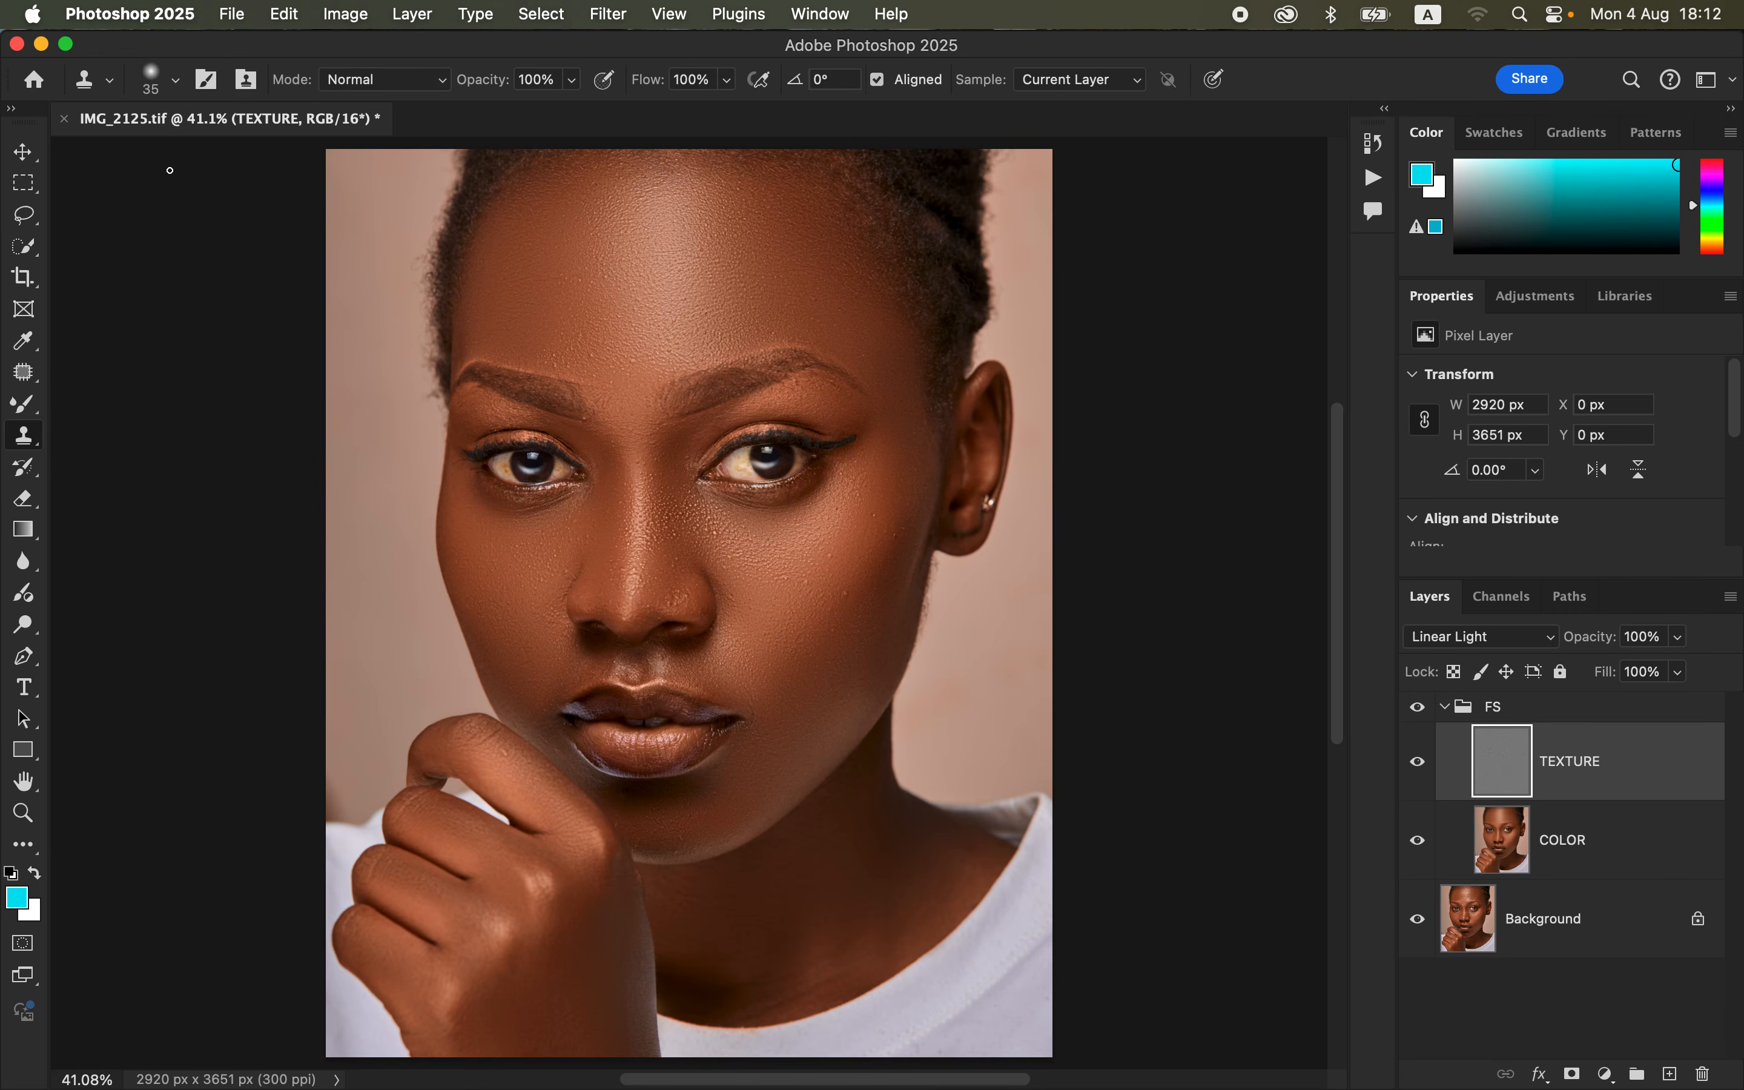
pyautogui.click(175, 80)
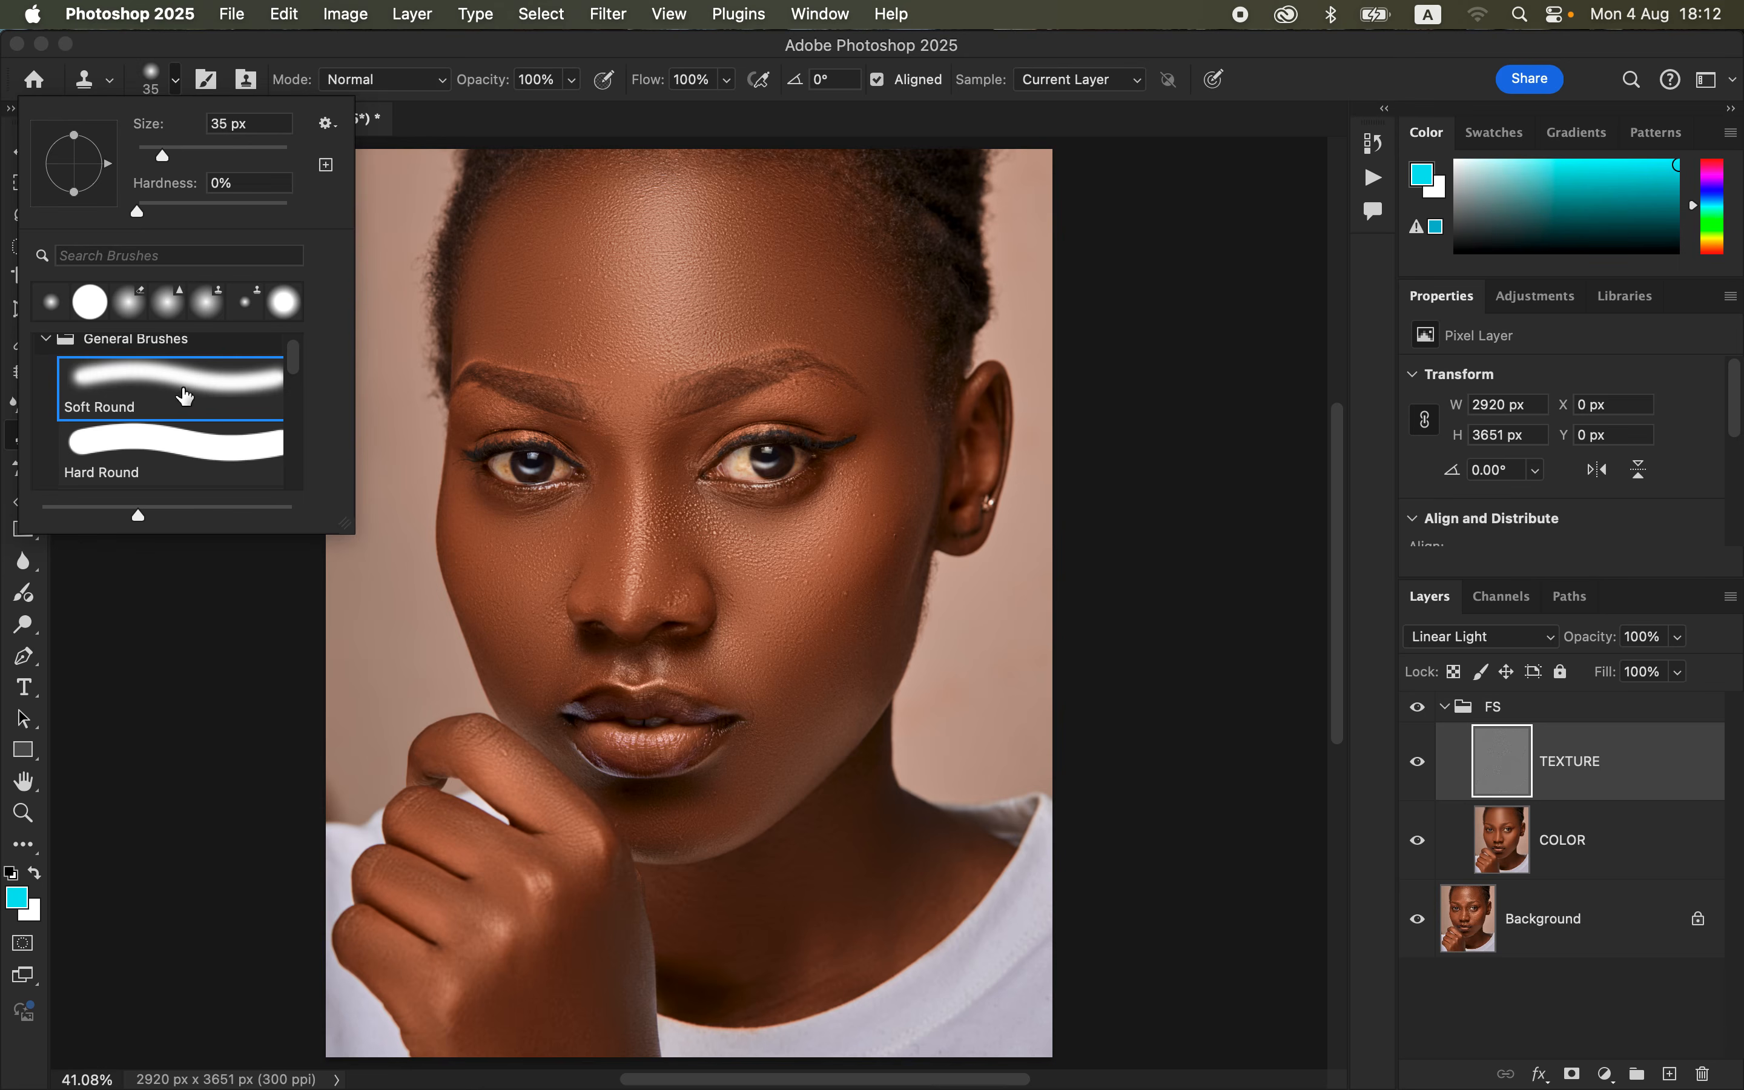
pyautogui.click(410, 51)
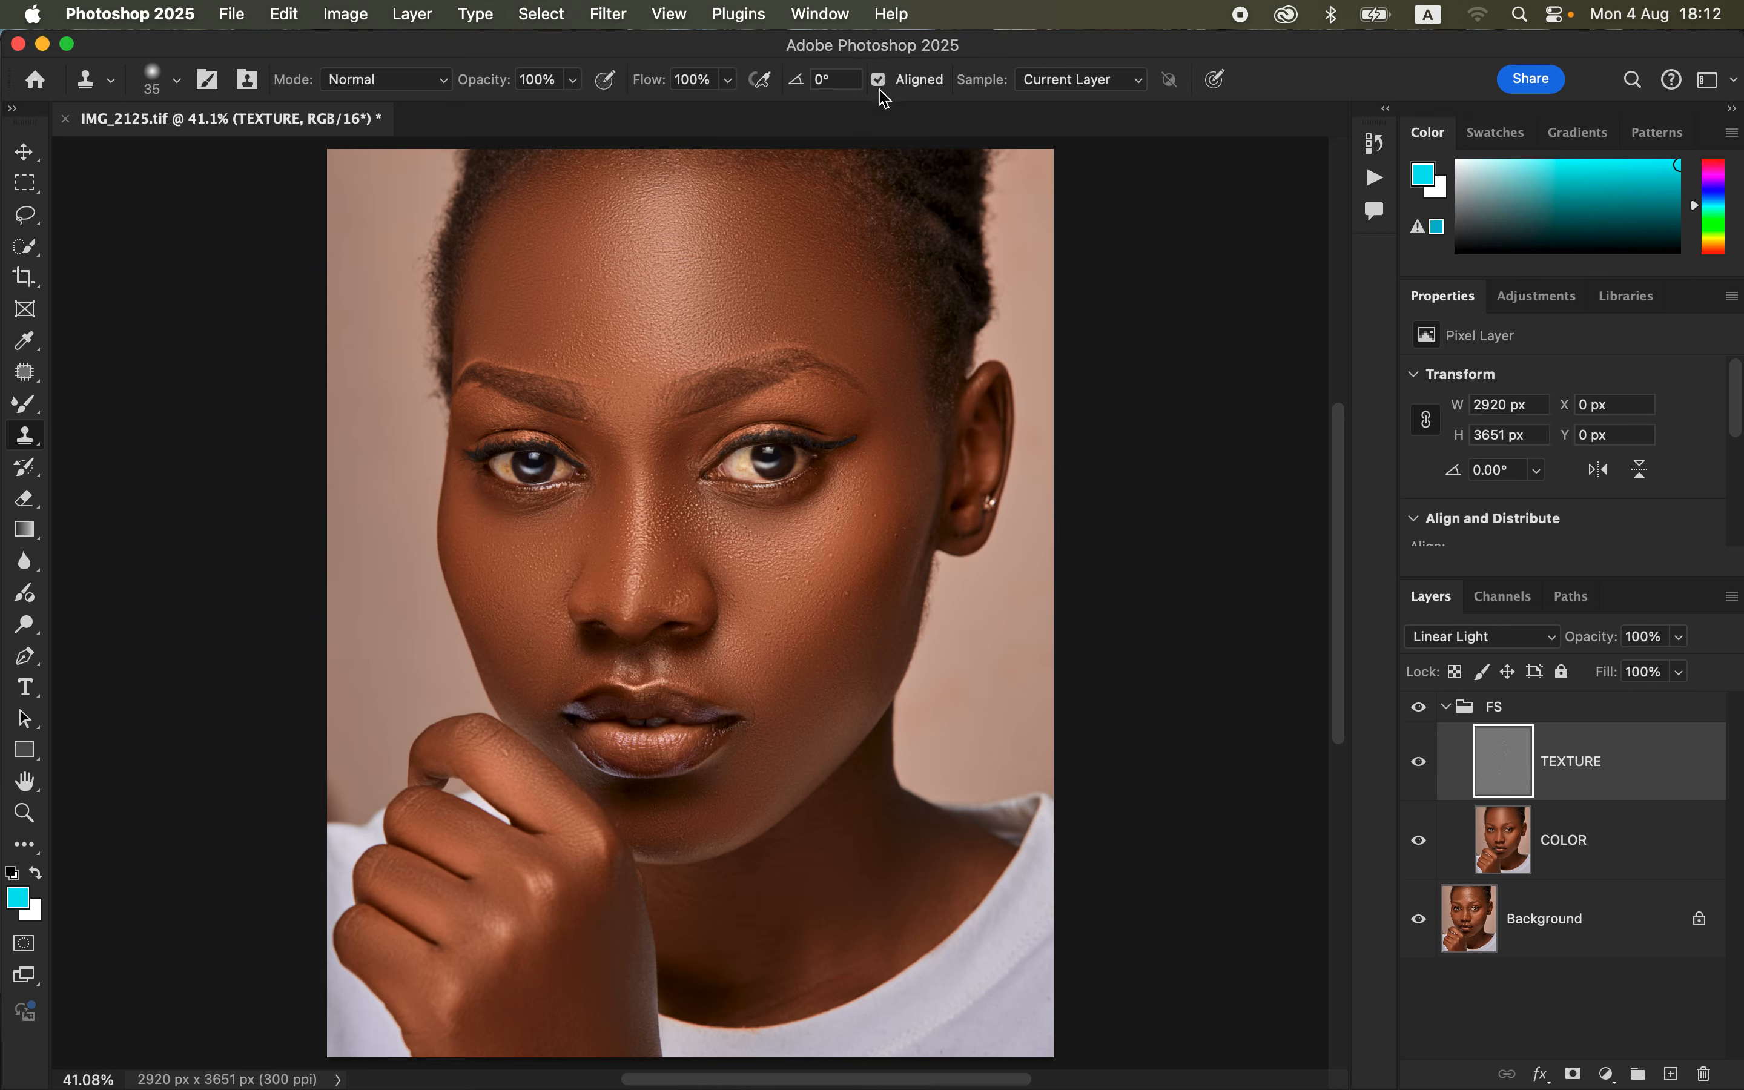
pyautogui.click(1065, 88)
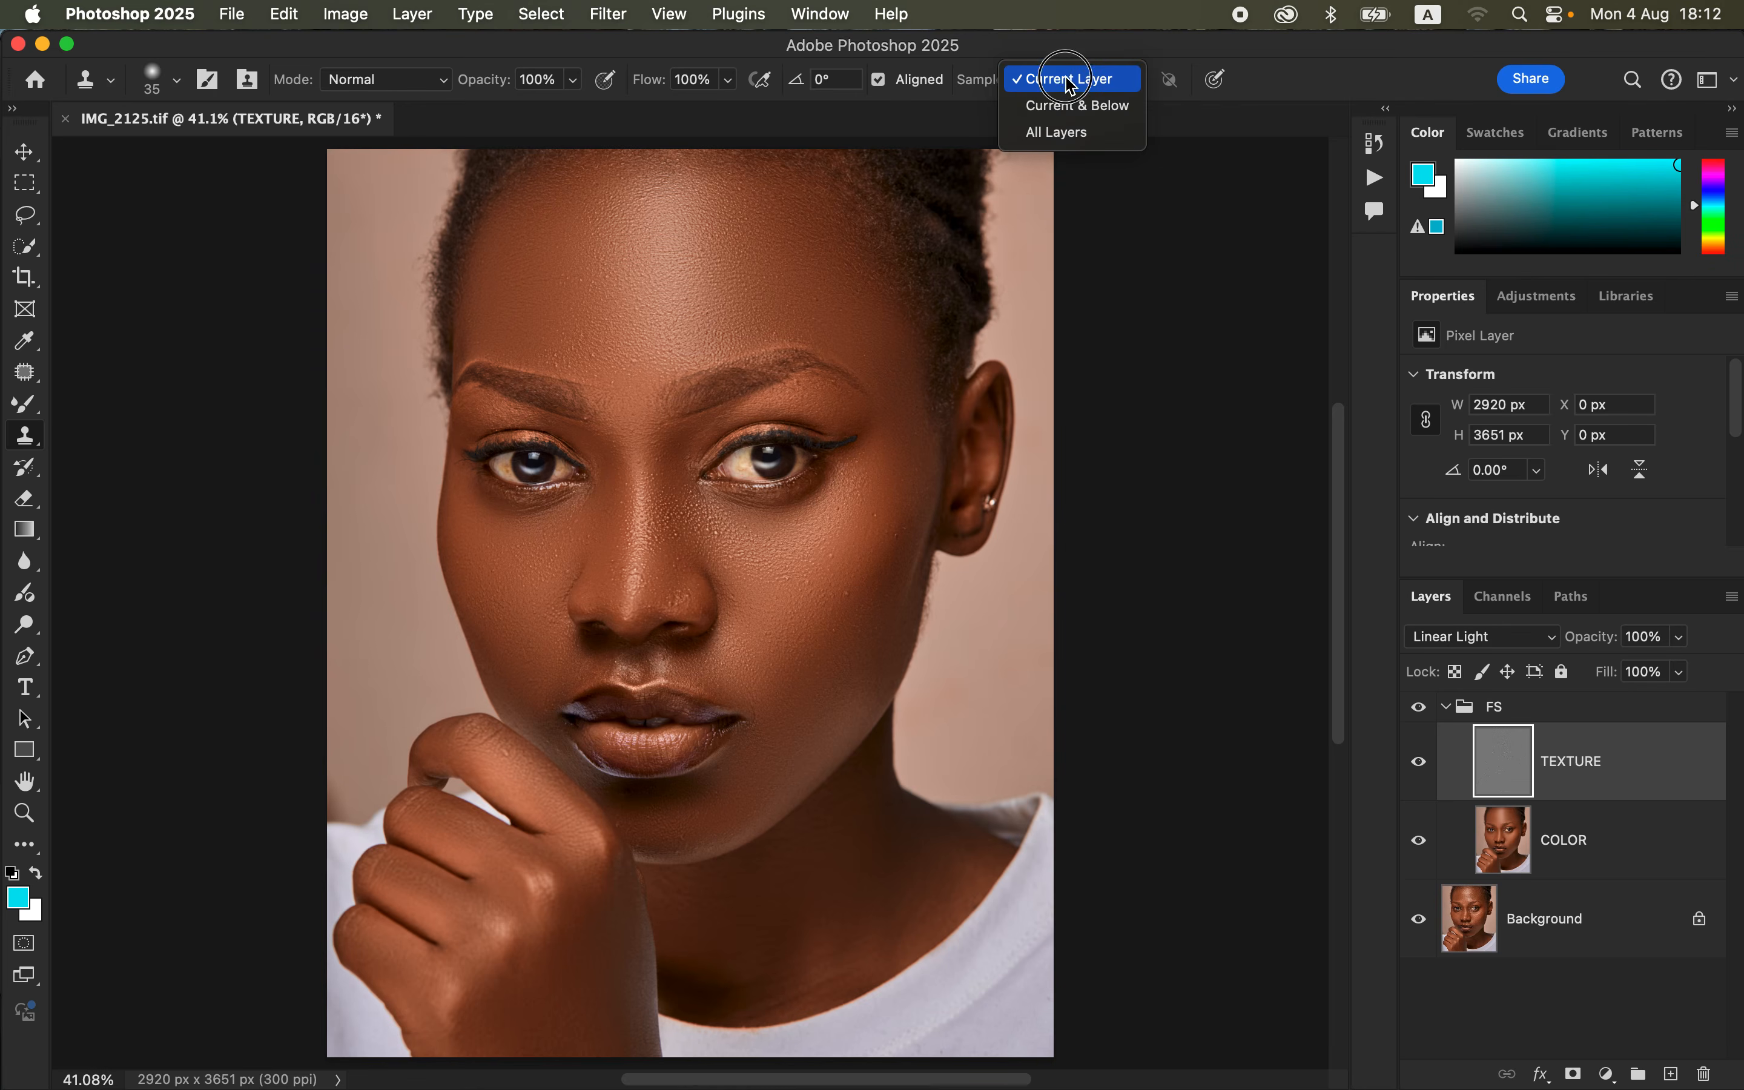
pyautogui.click(1062, 90)
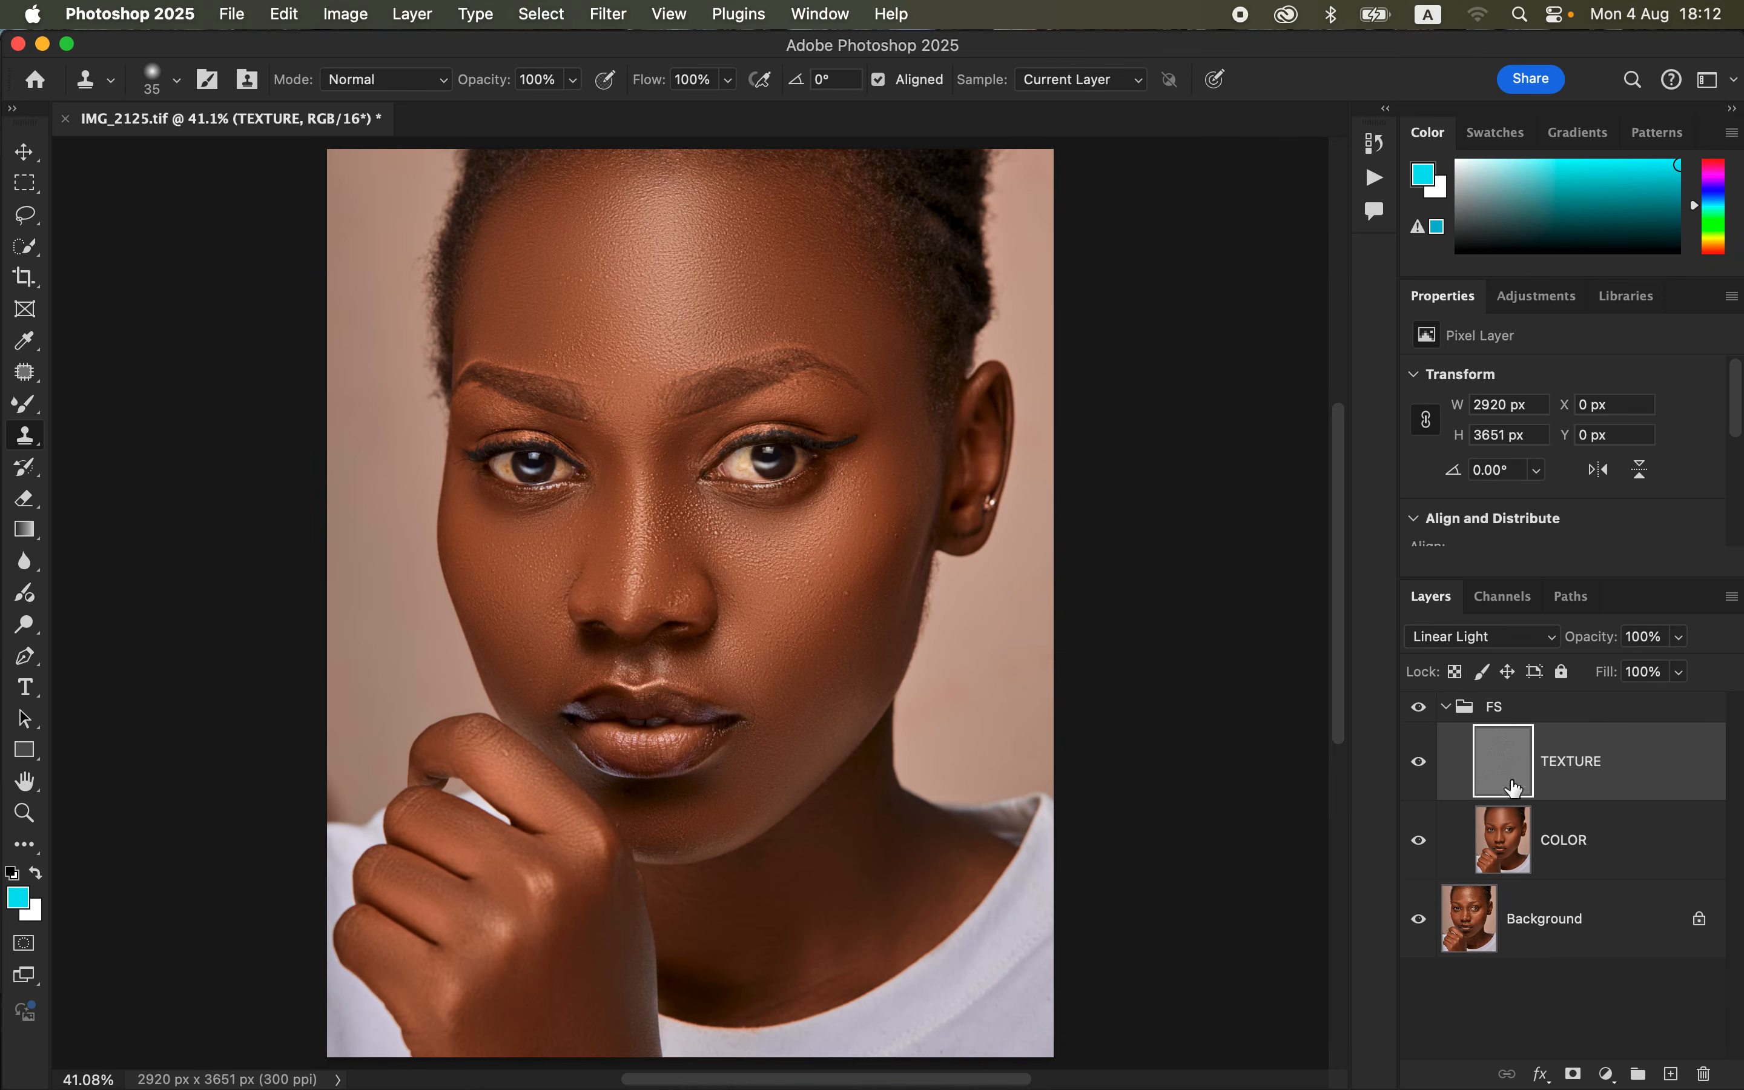
# - Clone clean texture over the bright specks on the nostril wing facing the earring, using a 40 px brush
pyautogui.press('super+equal')
pyautogui.press('super+equal')
pyautogui.press('super+equal')
pyautogui.press('super+equal')
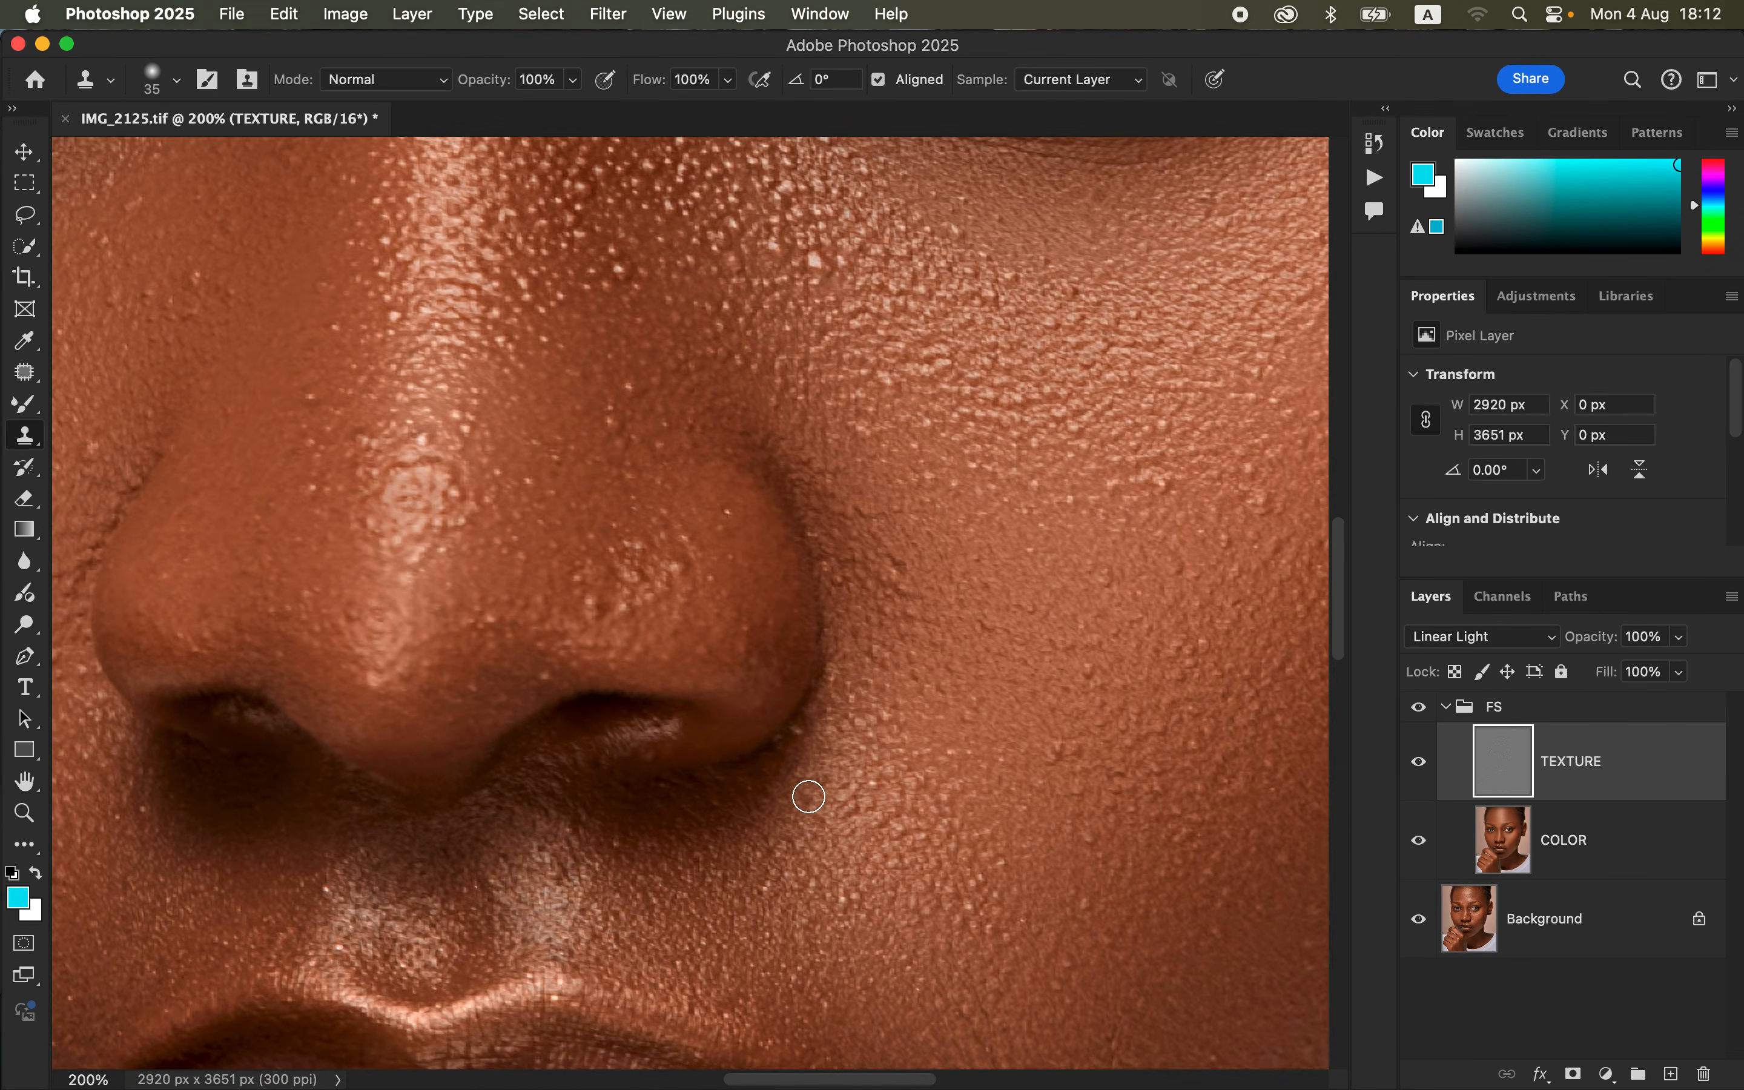
pyautogui.moveTo(802, 450); pyautogui.dragTo(835, 575)
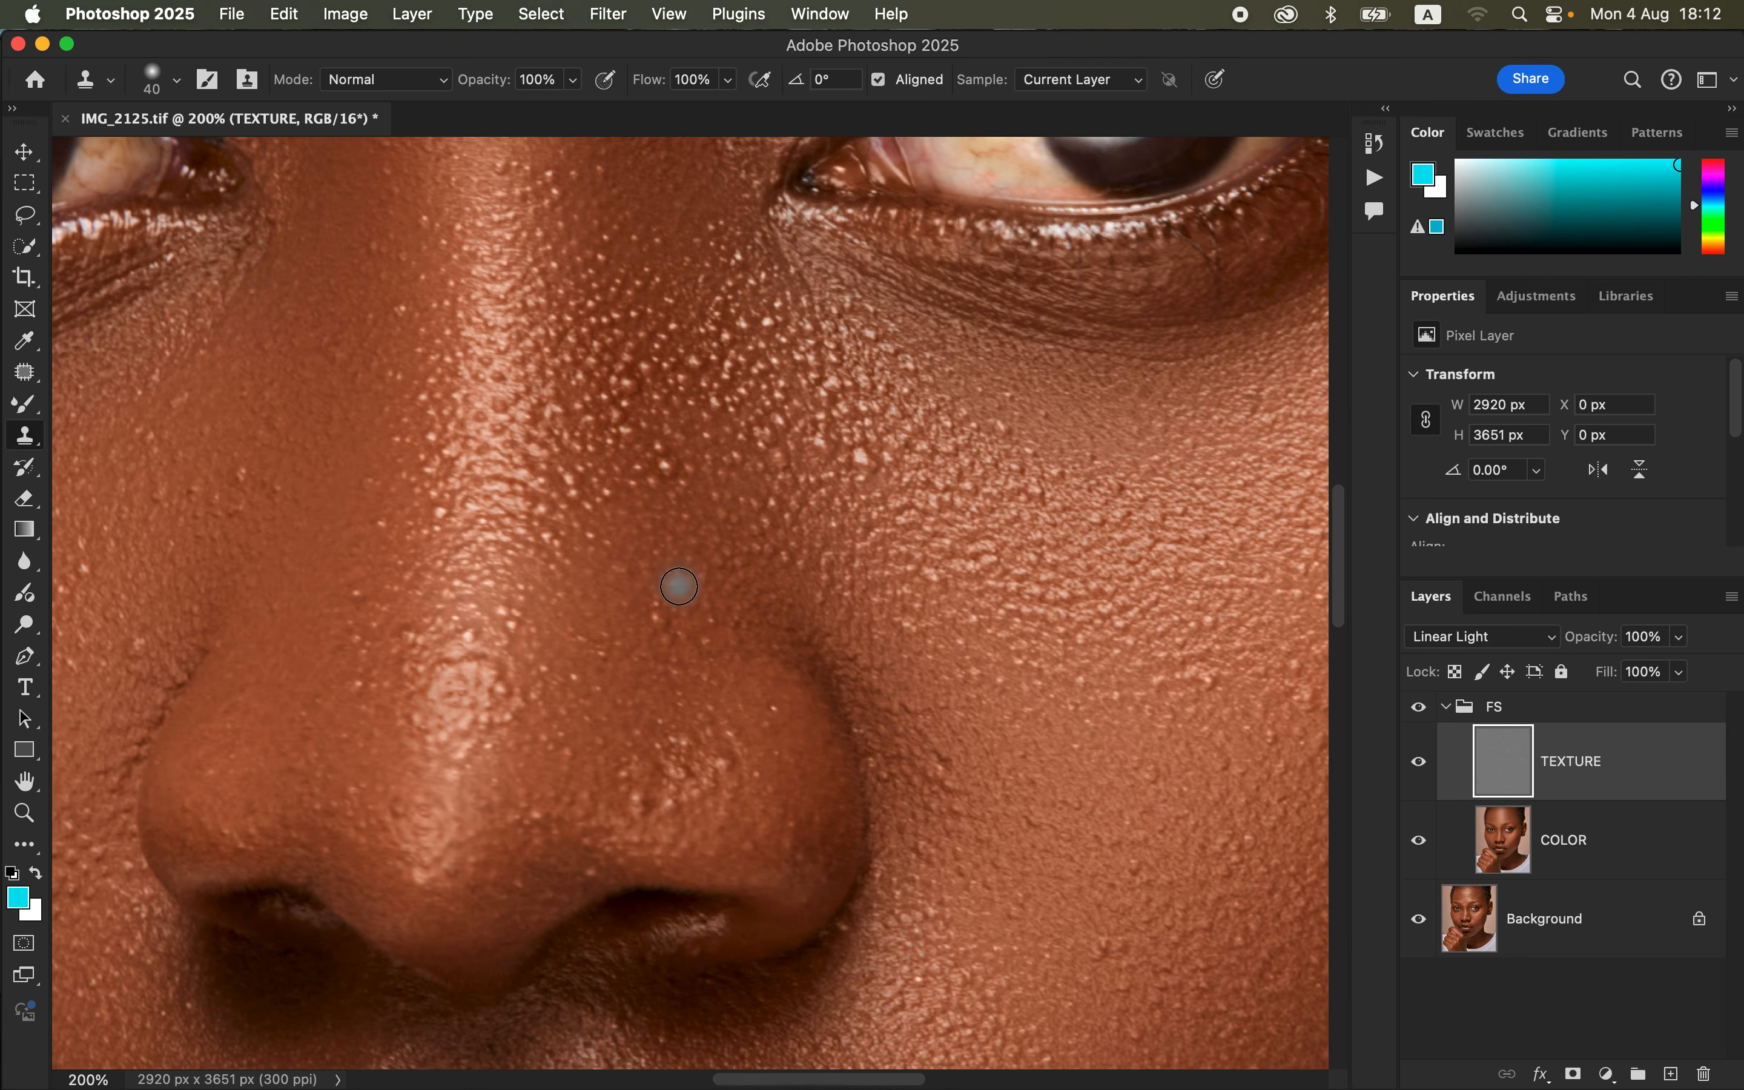
pyautogui.keyDown('alt'); pyautogui.click(634, 628); pyautogui.keyUp('alt')
pyautogui.keyDown('alt'); pyautogui.click(634, 627); pyautogui.keyUp('alt')
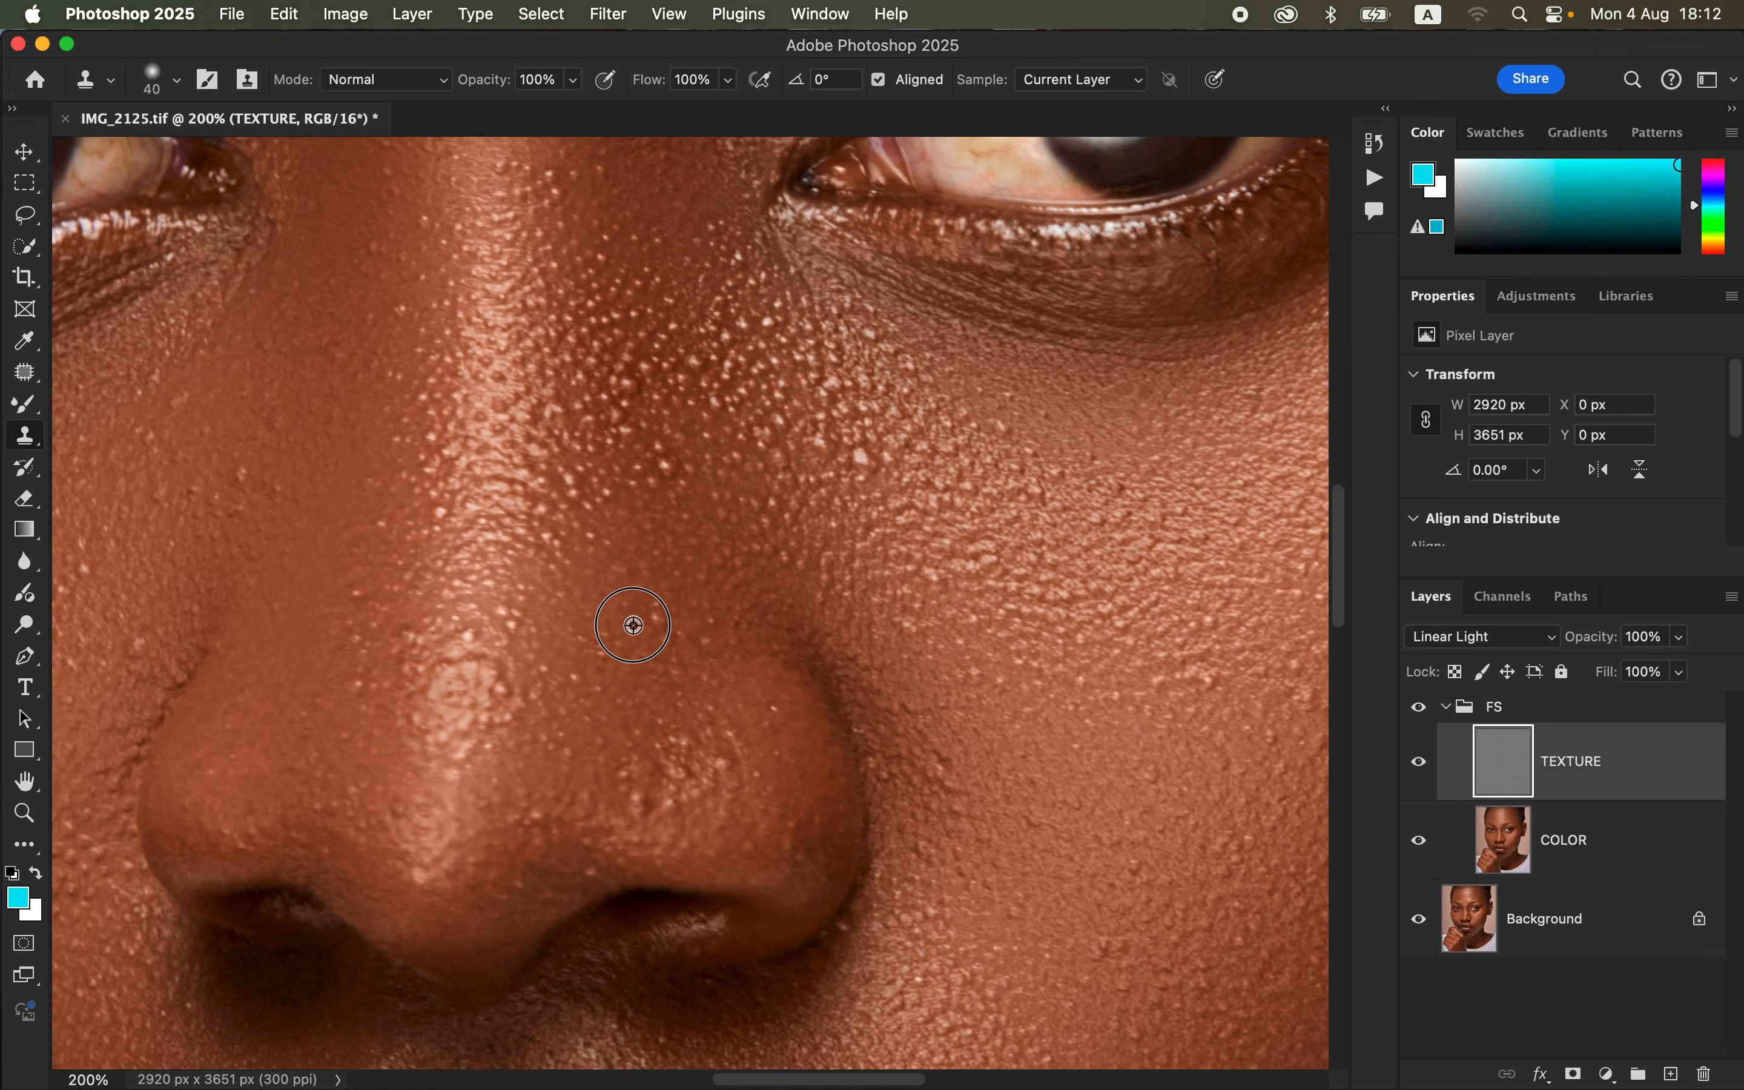
pyautogui.click(654, 622)
pyautogui.keyDown('alt'); pyautogui.click(683, 760); pyautogui.keyUp('alt')
pyautogui.click(634, 803)
pyautogui.keyDown('alt'); pyautogui.click(720, 753); pyautogui.keyUp('alt')
pyautogui.click(671, 800)
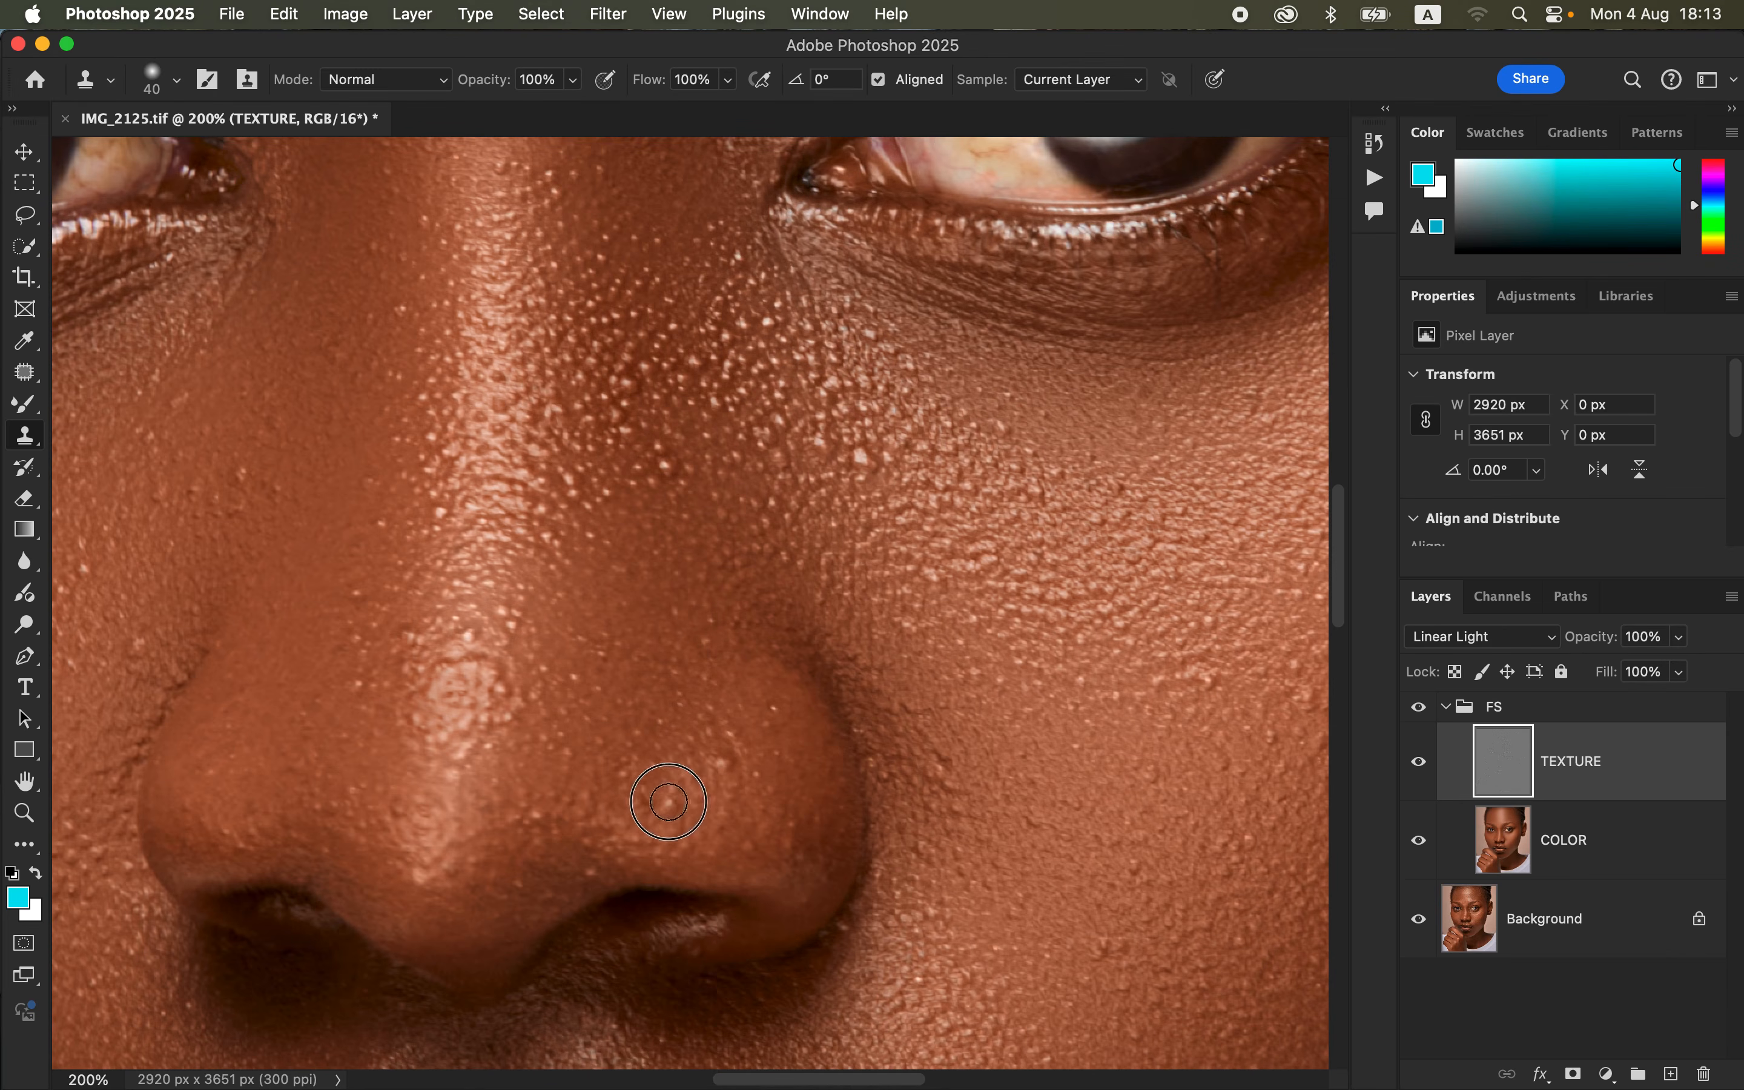
pyautogui.click(729, 756)
# - Clone smoother texture over the bright specks along the side of the nose bridge facing the earring
pyautogui.keyDown('alt'); pyautogui.click(702, 540); pyautogui.keyUp('alt')
pyautogui.click(666, 493)
pyautogui.click(646, 487)
pyautogui.click(626, 439)
pyautogui.click(621, 393)
pyautogui.keyDown('alt'); pyautogui.click(633, 420); pyautogui.keyUp('alt')
pyautogui.click(631, 364)
# - Clone nearby skin texture over the bright specks between the nose bridge and the cheek below the inner eye
pyautogui.keyDown('alt'); pyautogui.click(785, 493); pyautogui.keyUp('alt')
pyautogui.click(764, 457)
pyautogui.keyDown('alt'); pyautogui.click(815, 491); pyautogui.keyUp('alt')
pyautogui.click(780, 442)
pyautogui.keyDown('alt'); pyautogui.click(839, 499); pyautogui.keyUp('alt')
pyautogui.click(828, 446)
pyautogui.keyDown('alt'); pyautogui.click(880, 467); pyautogui.keyUp('alt')
pyautogui.click(860, 457)
pyautogui.keyDown('alt'); pyautogui.click(769, 436); pyautogui.keyUp('alt')
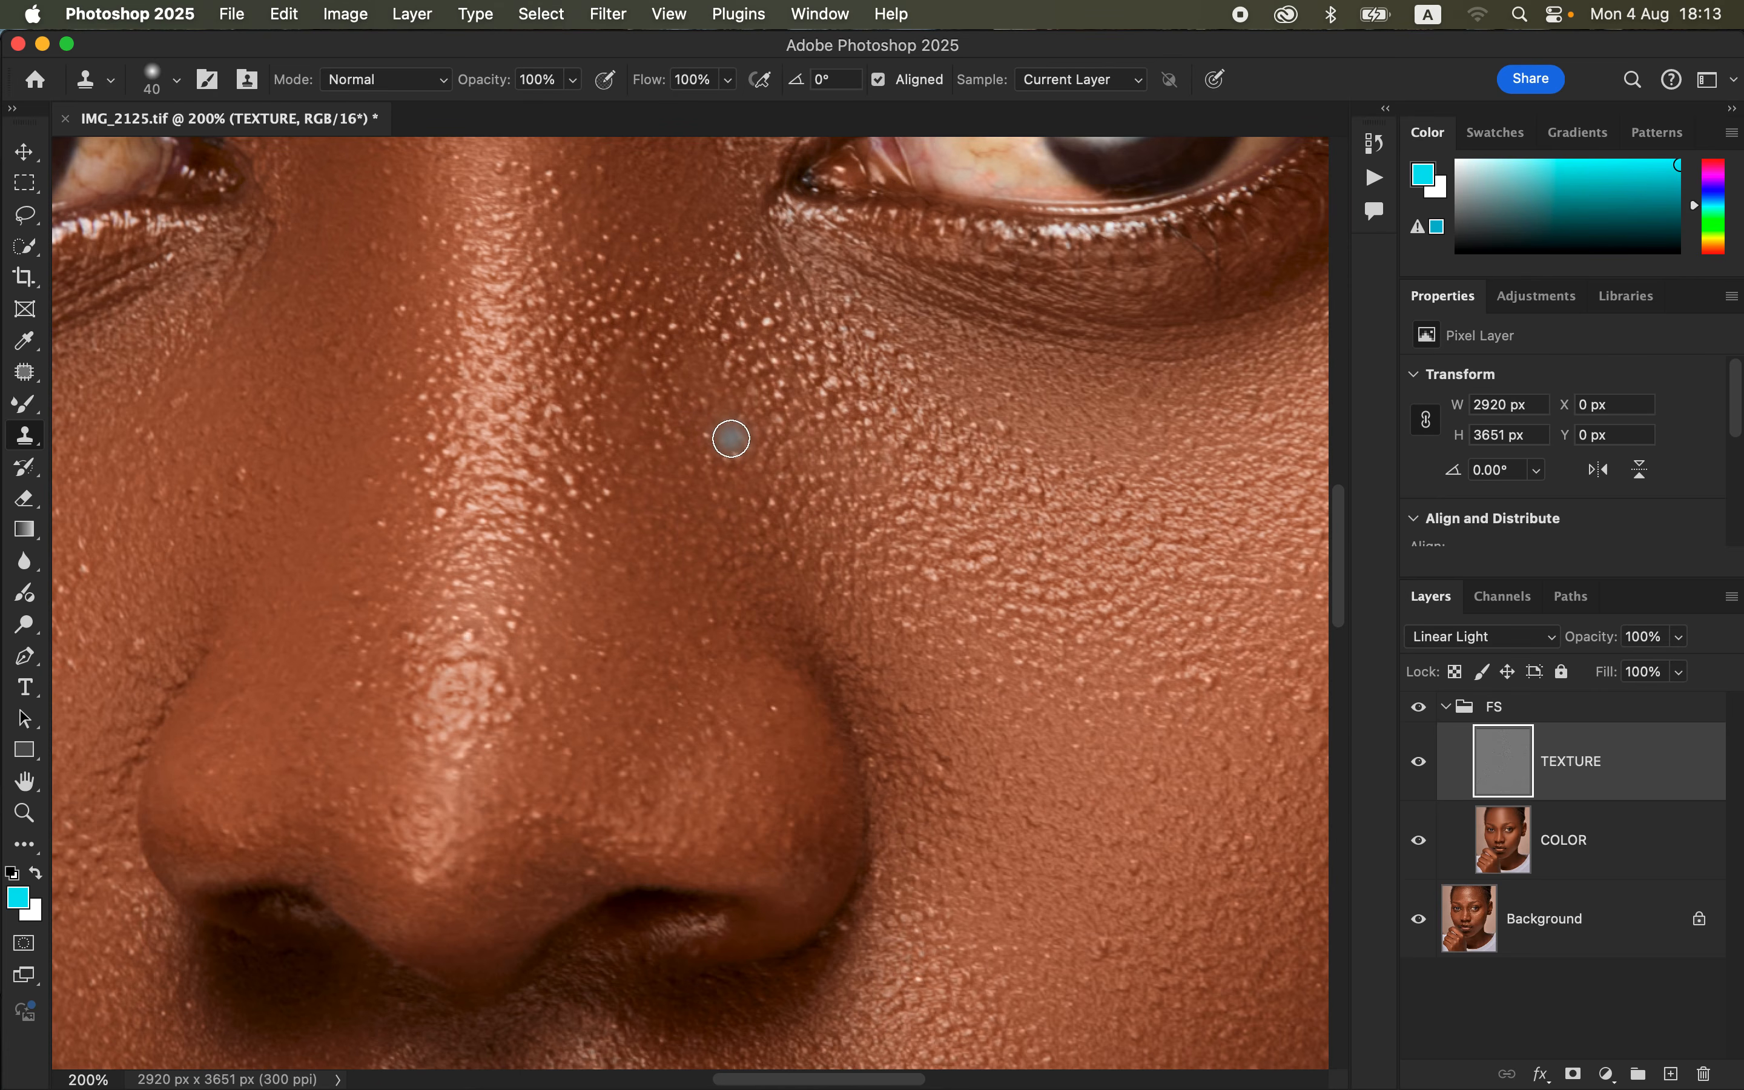
# - Clone clean texture over the small blemishes on the cheek facing the earring, using a 60 px brush
pyautogui.press('super+minus')
pyautogui.press('super+minus')
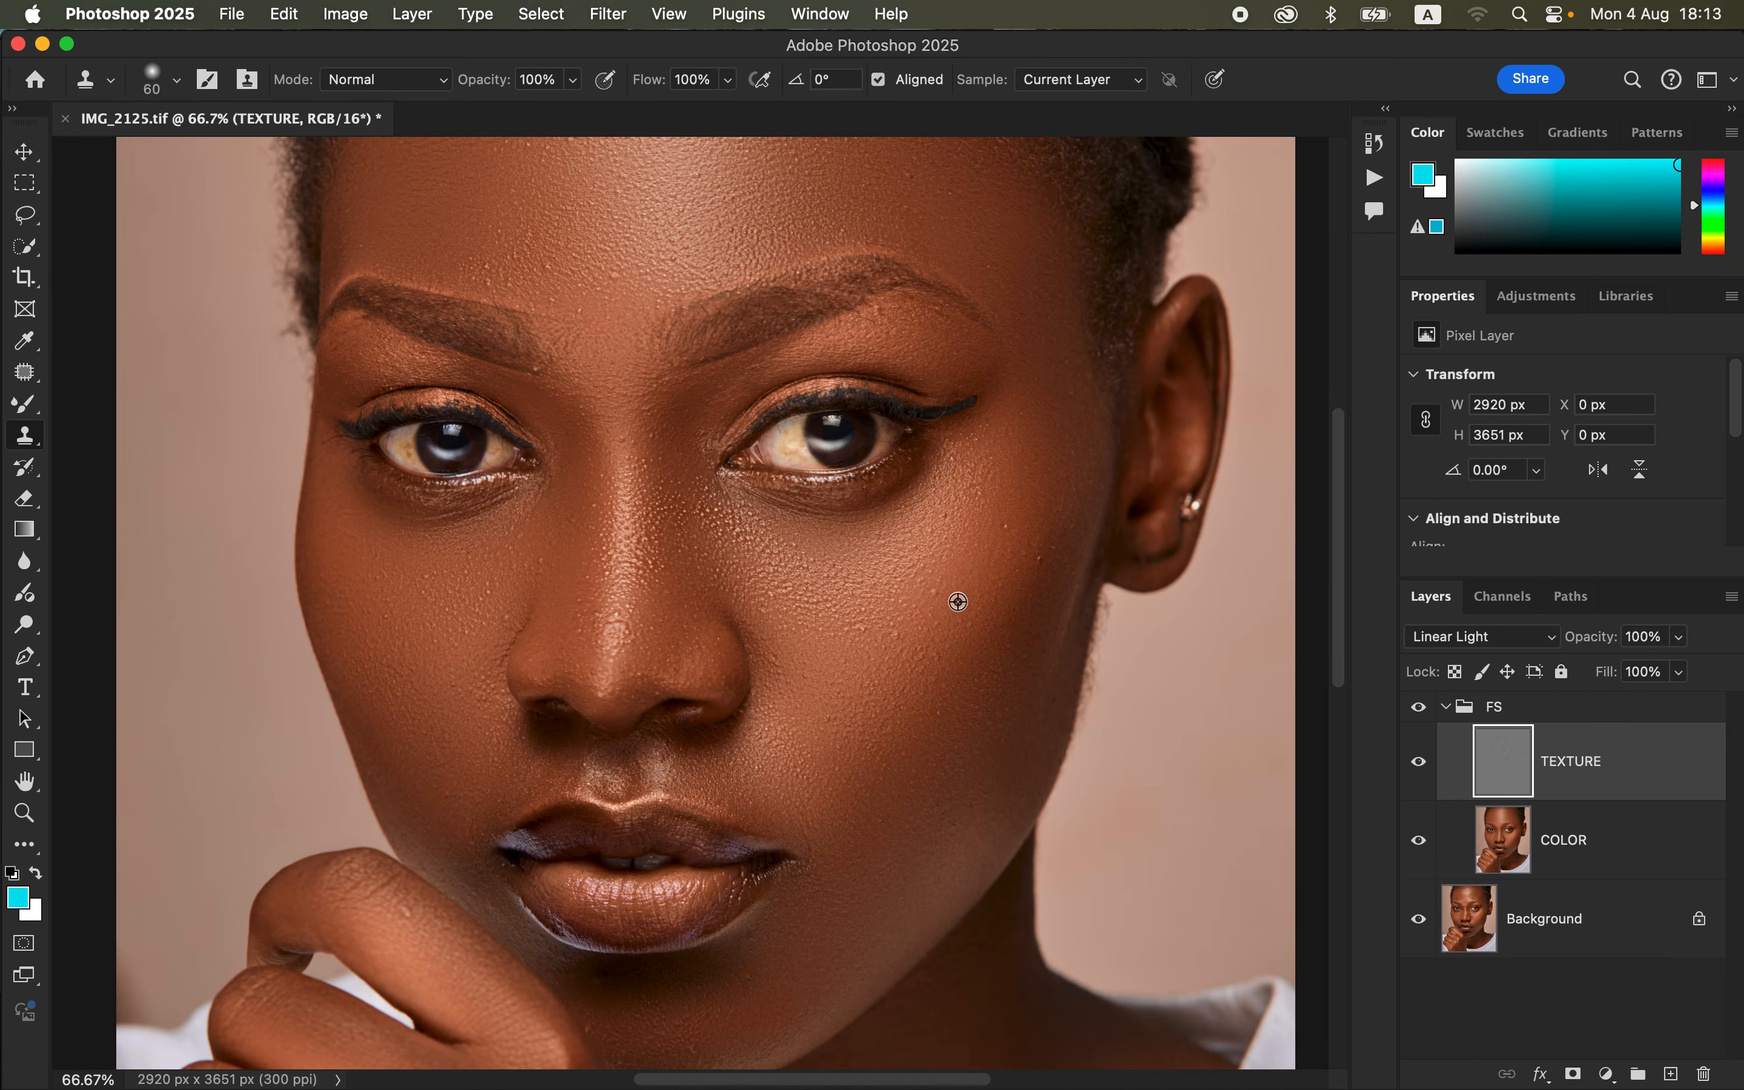
pyautogui.keyDown('alt'); pyautogui.click(1021, 574); pyautogui.keyUp('alt')
pyautogui.click(1005, 526)
pyautogui.keyDown('alt'); pyautogui.click(1045, 591); pyautogui.keyUp('alt')
pyautogui.click(1042, 560)
pyautogui.keyDown('alt'); pyautogui.click(887, 654); pyautogui.keyUp('alt')
pyautogui.click(893, 633)
# - Clone clean texture over the remaining specks on the upper side of the nose beside the inner eye
pyautogui.keyDown('alt'); pyautogui.click(664, 554); pyautogui.keyUp('alt')
pyautogui.click(655, 521)
pyautogui.keyDown('alt'); pyautogui.click(674, 542); pyautogui.keyUp('alt')
pyautogui.click(708, 520)
pyautogui.keyDown('alt'); pyautogui.click(695, 536); pyautogui.keyUp('alt')
pyautogui.click(680, 520)
pyautogui.keyDown('alt'); pyautogui.click(679, 466); pyautogui.keyUp('alt')
pyautogui.click(664, 485)
# - Clone clean texture over blemishes above the brow, on the cheek and beside the nose on the side away from the earring
pyautogui.moveTo(491, 276); pyautogui.dragTo(496, 266)
pyautogui.moveTo(488, 605); pyautogui.dragTo(505, 615)
pyautogui.keyDown('alt'); pyautogui.click(453, 581); pyautogui.keyUp('alt')
pyautogui.moveTo(547, 538); pyautogui.dragTo(536, 570)
# - Clone clean texture over the blemishes on the chin below the lower lip and beside the inner end of the eyebrow
pyautogui.keyDown('alt'); pyautogui.click(633, 1021); pyautogui.keyUp('alt')
pyautogui.moveTo(611, 1014); pyautogui.dragTo(605, 1029)
pyautogui.keyDown('alt'); pyautogui.click(713, 1034); pyautogui.keyUp('alt')
pyautogui.click(697, 1036)
pyautogui.keyDown('alt'); pyautogui.click(566, 378); pyautogui.keyUp('alt')
pyautogui.click(549, 372)
pyautogui.press('super+minus')
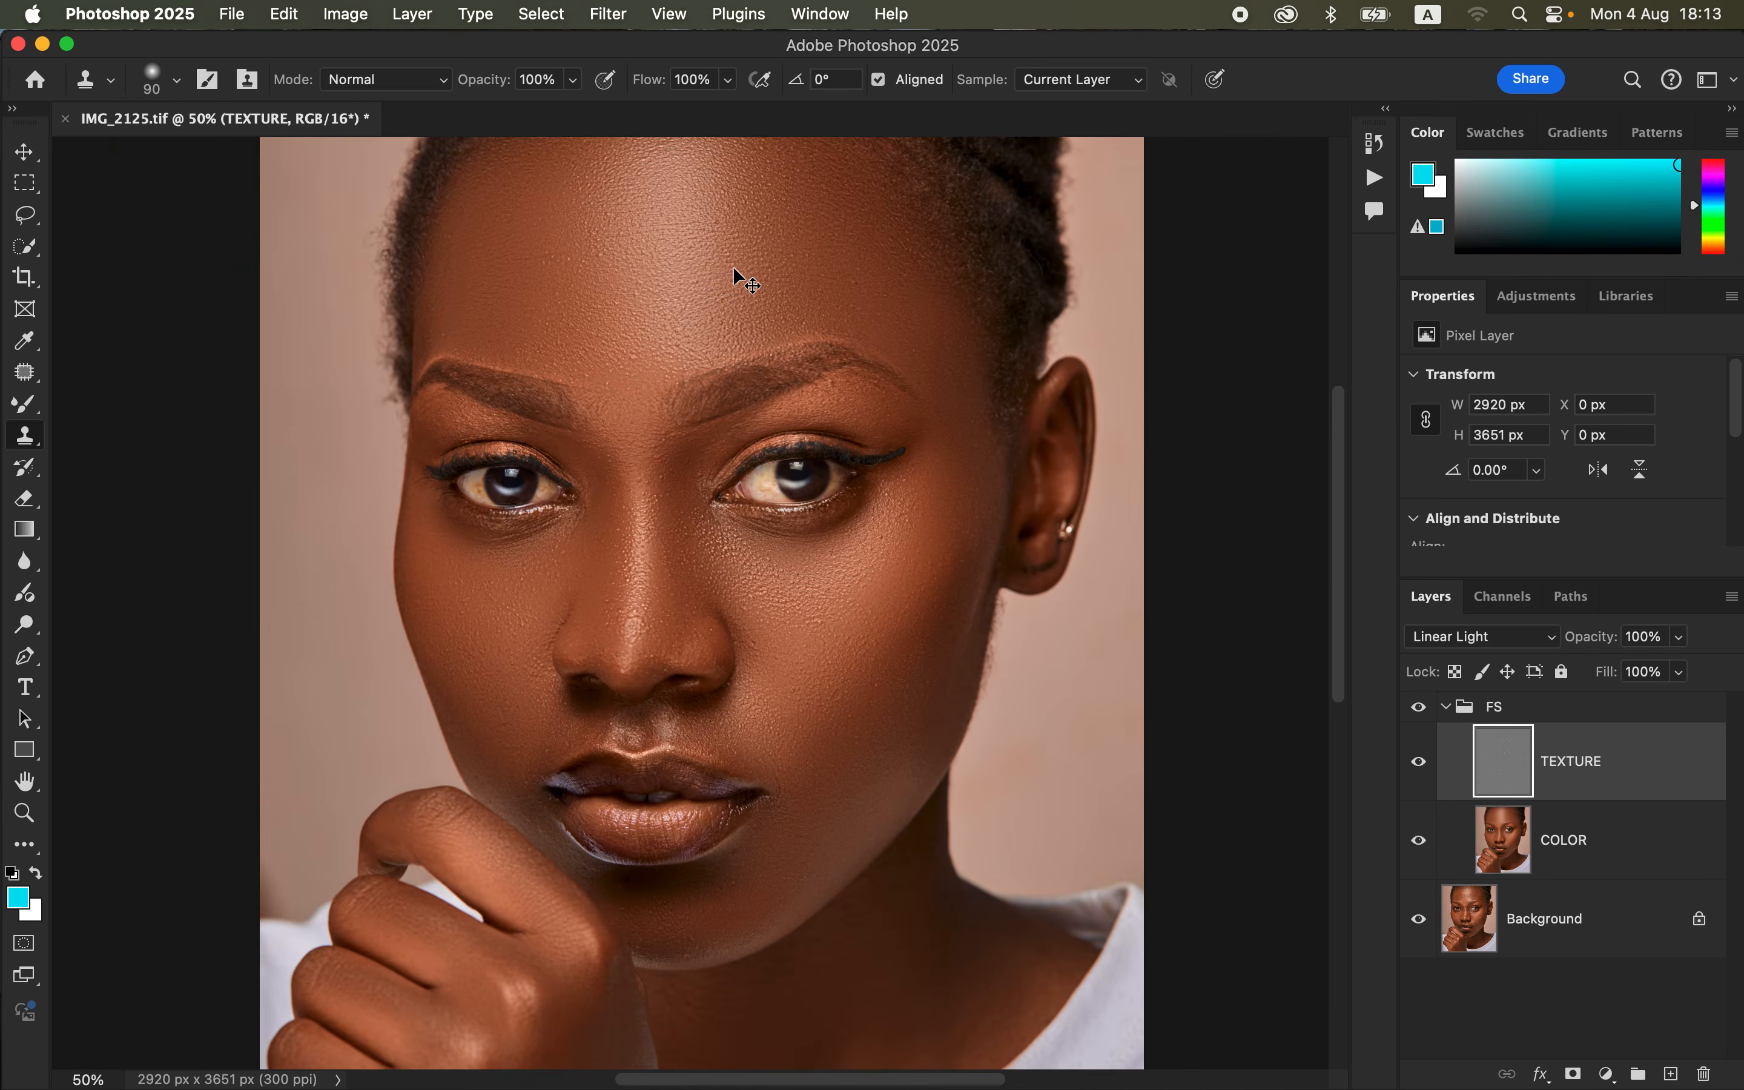
# - Collapse the FS group and compare the portrait with the group hidden and shown
pyautogui.click(1445, 707)
pyautogui.click(1419, 707)
pyautogui.click(1419, 708)
pyautogui.click(1419, 708)
pyautogui.click(1419, 708)
pyautogui.click(1419, 708)
pyautogui.click(1419, 708)
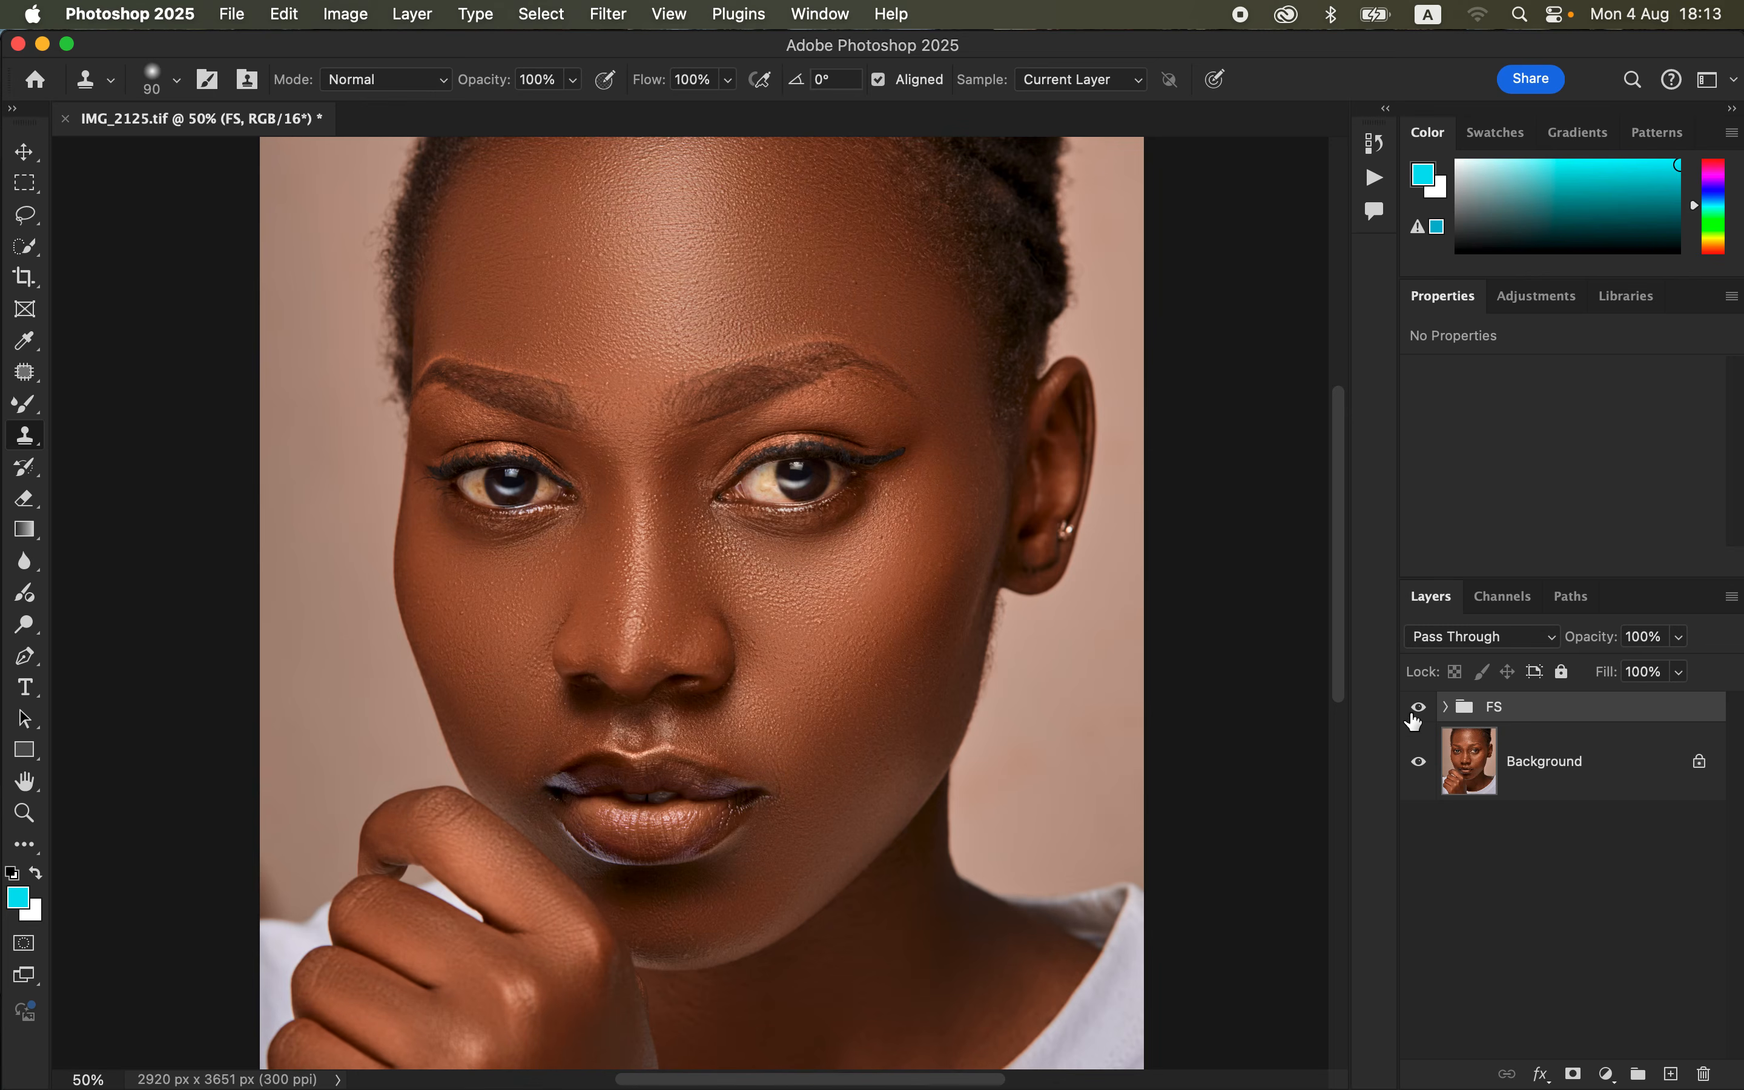
pyautogui.press('super+minus')
pyautogui.press('super+equal')
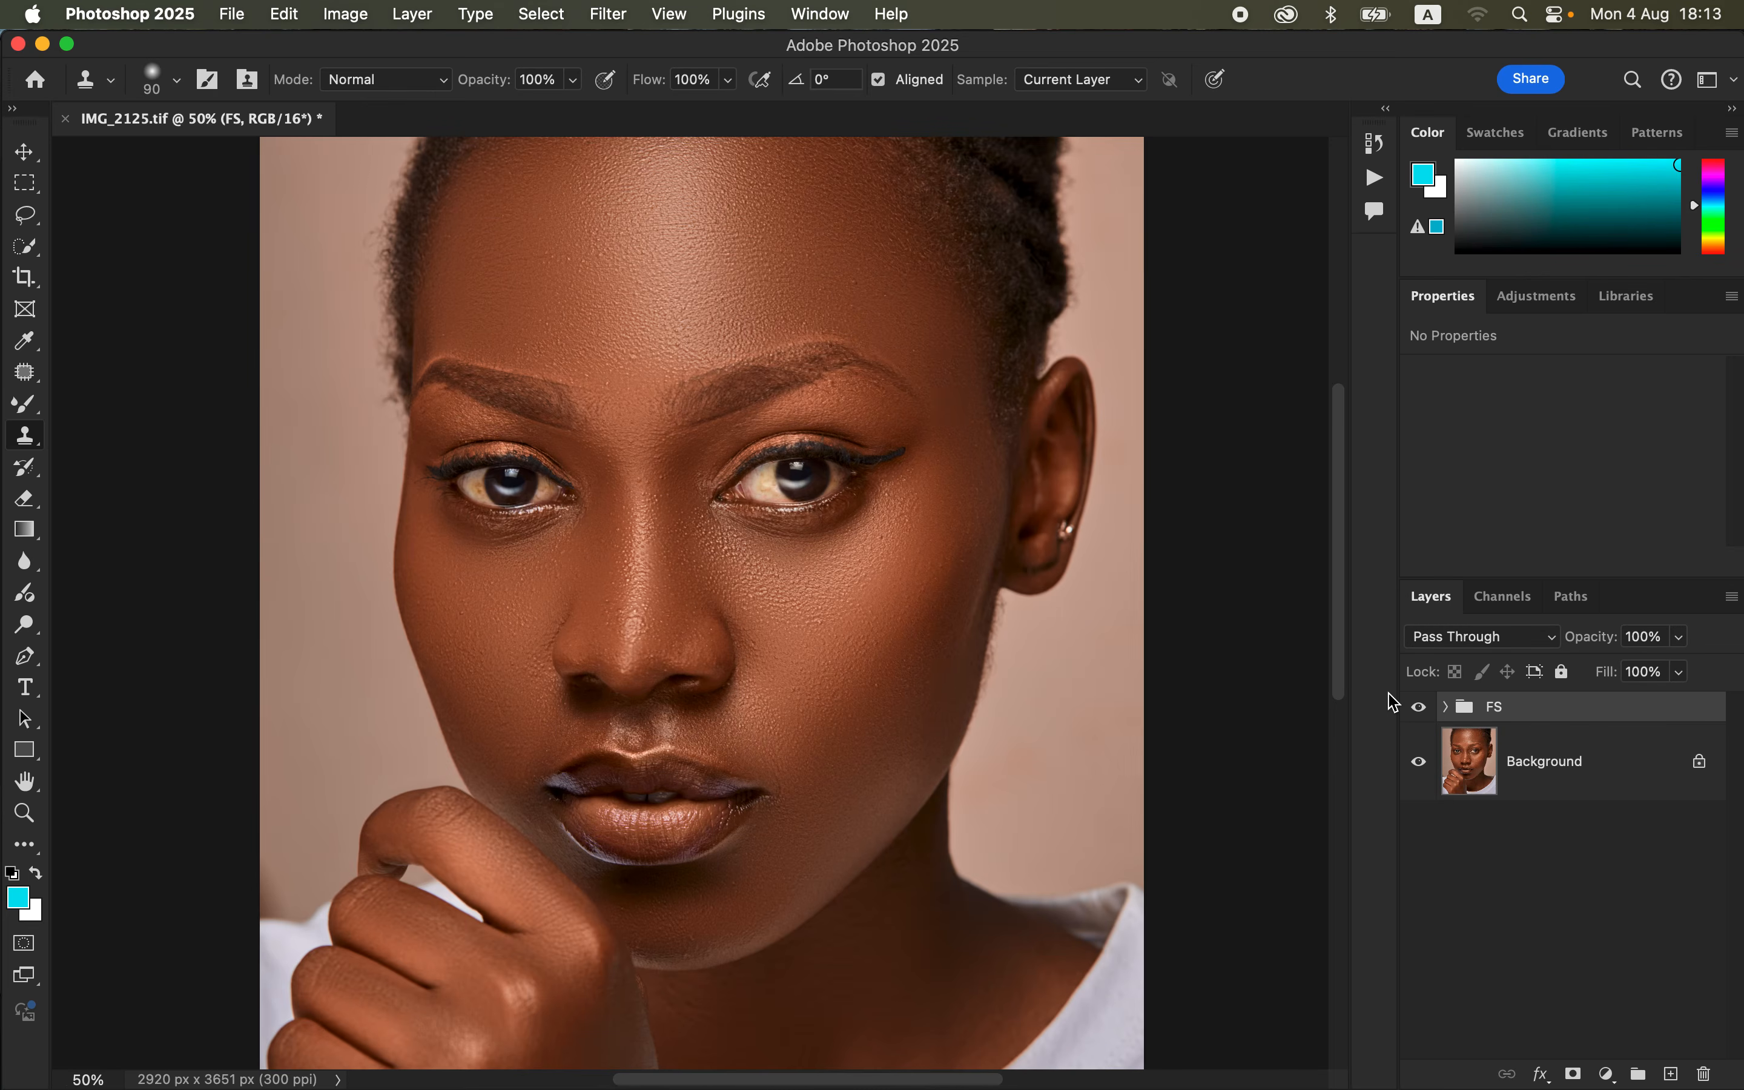